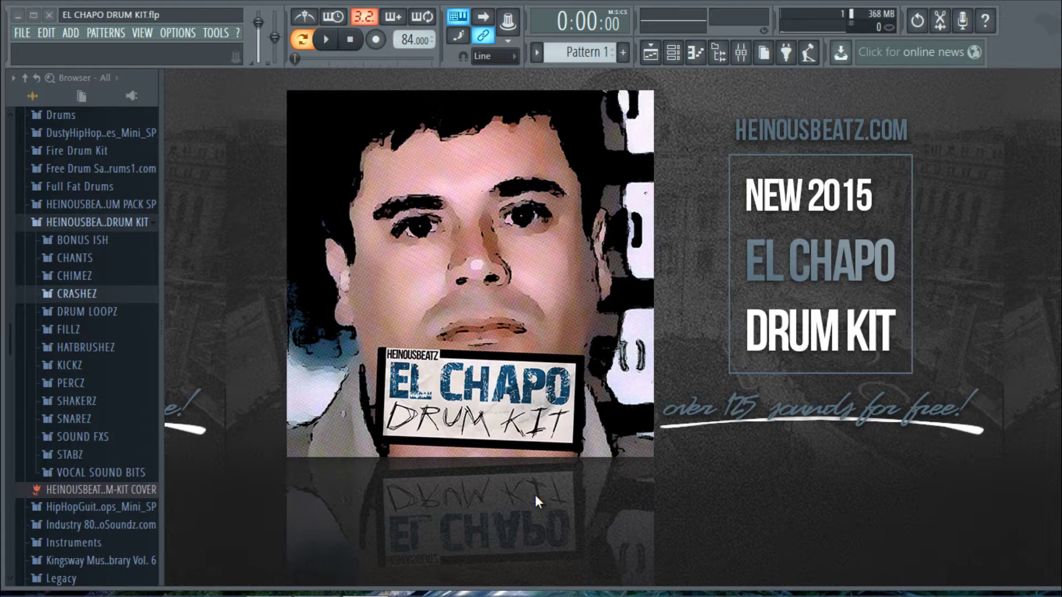
Open the playlist, play back the WAVY RHODES sample with Pattern 1, stop playback and return the playhead to bar 1.
left_click(651, 53)
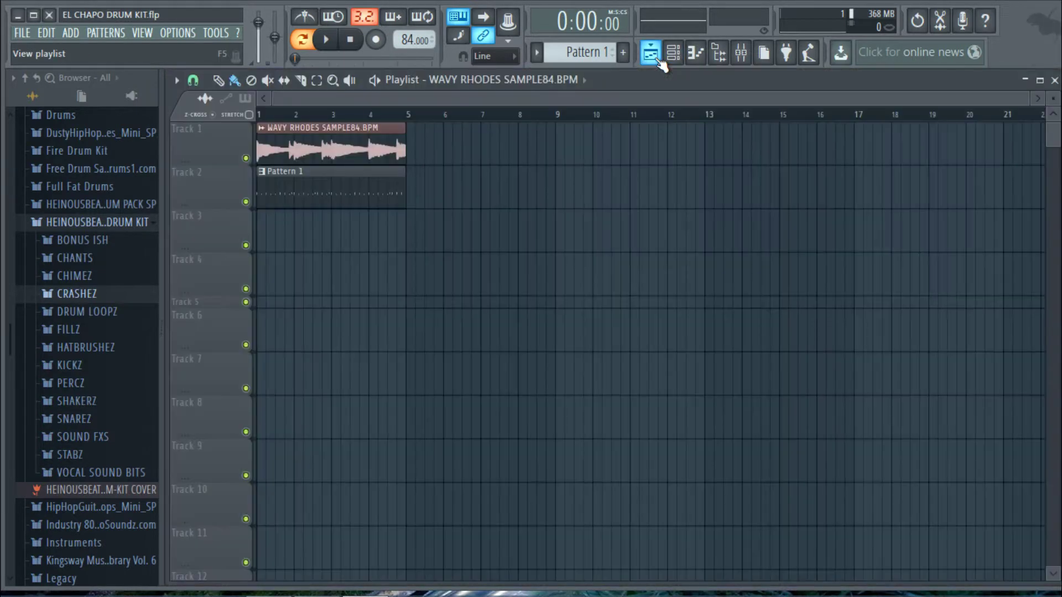
left_click(383, 85)
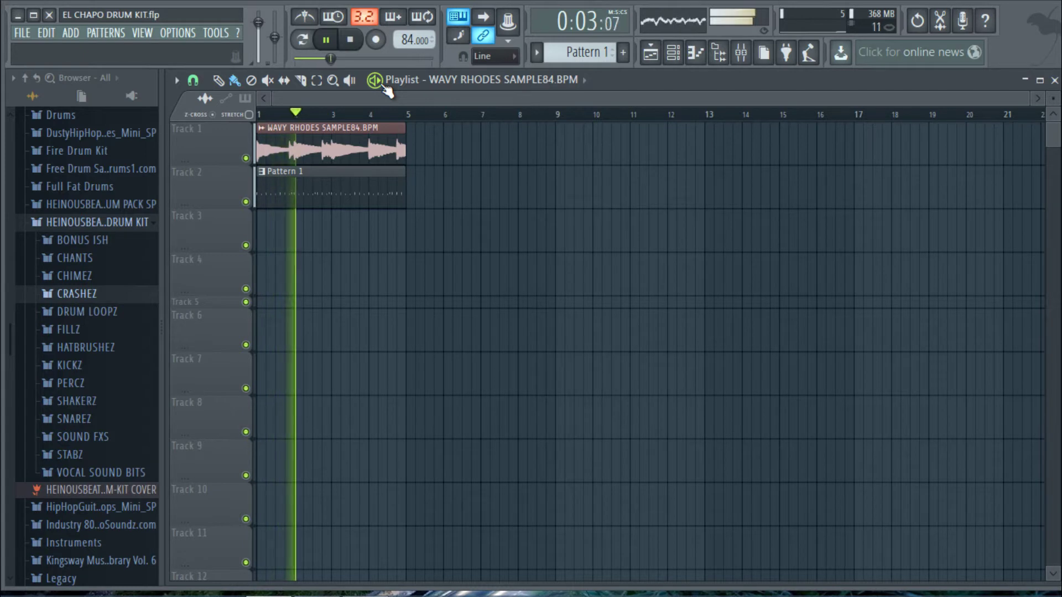
key("space")
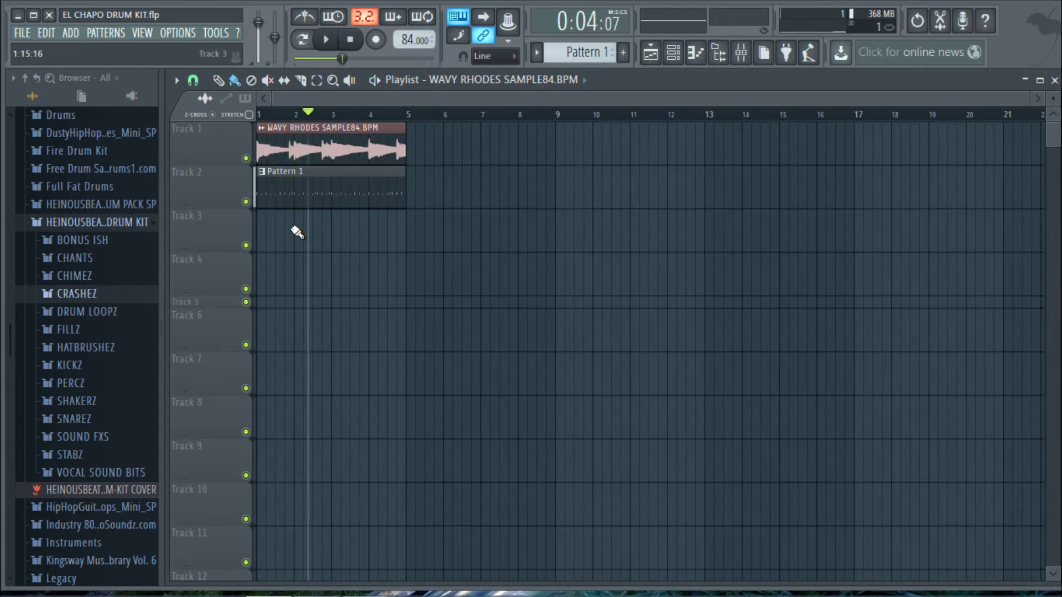
left_click(263, 113)
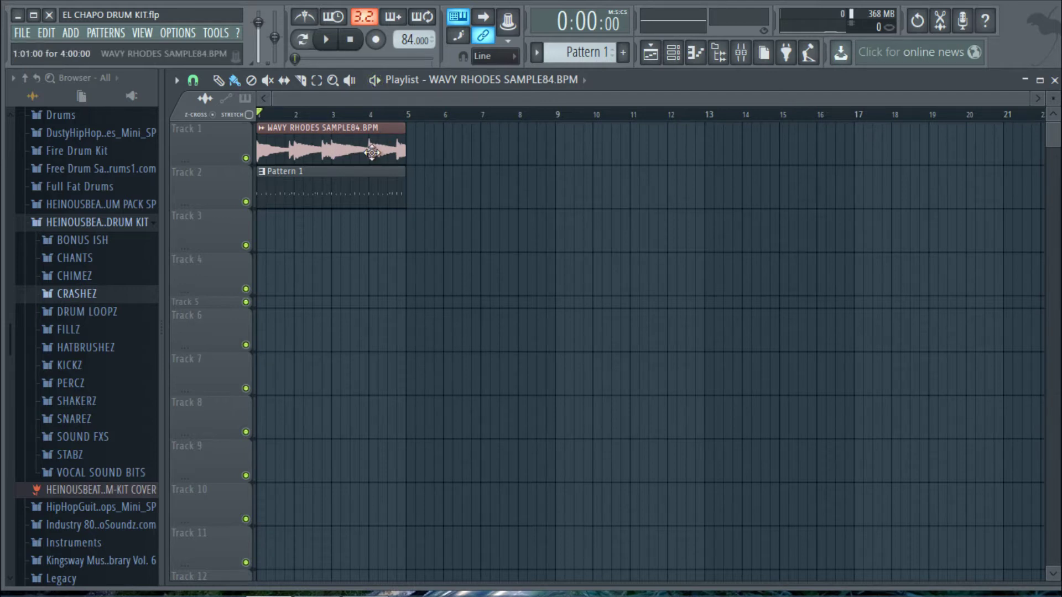
Audition all the samples in the drum kit's BONUS ISH folder, from GOODLIFESOUL SAMPLE to WAVY RHODES SAMPLE84.BPM, and collapse the folder.
left_click(76, 241)
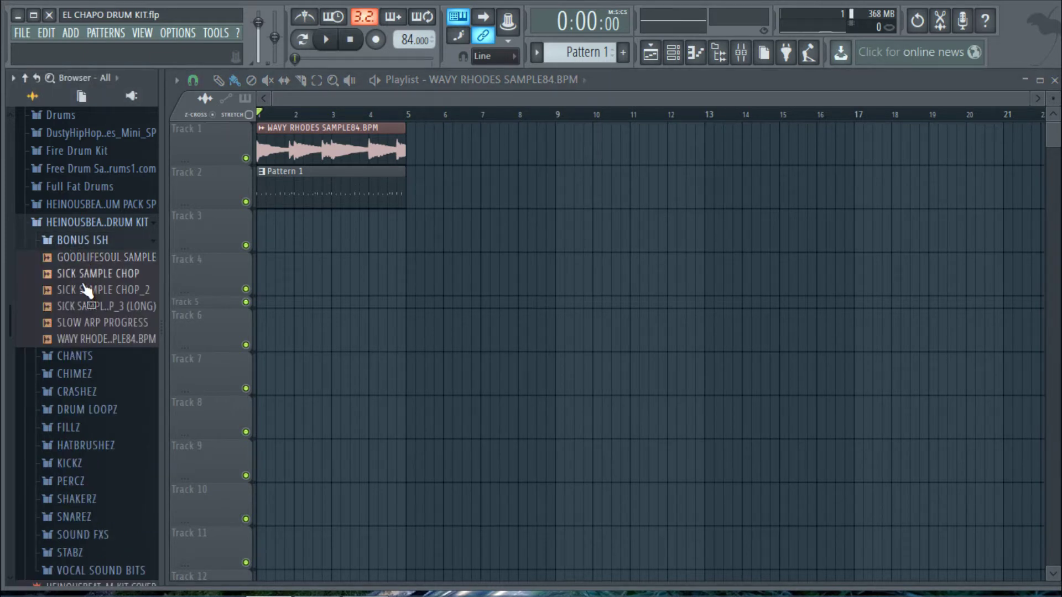
left_click(80, 258)
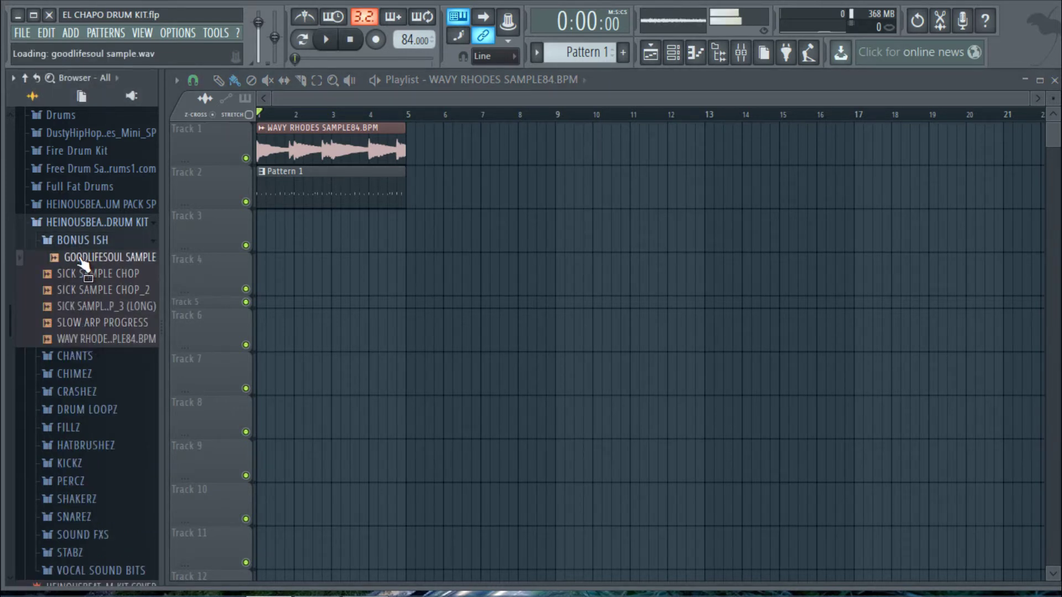
left_click(82, 279)
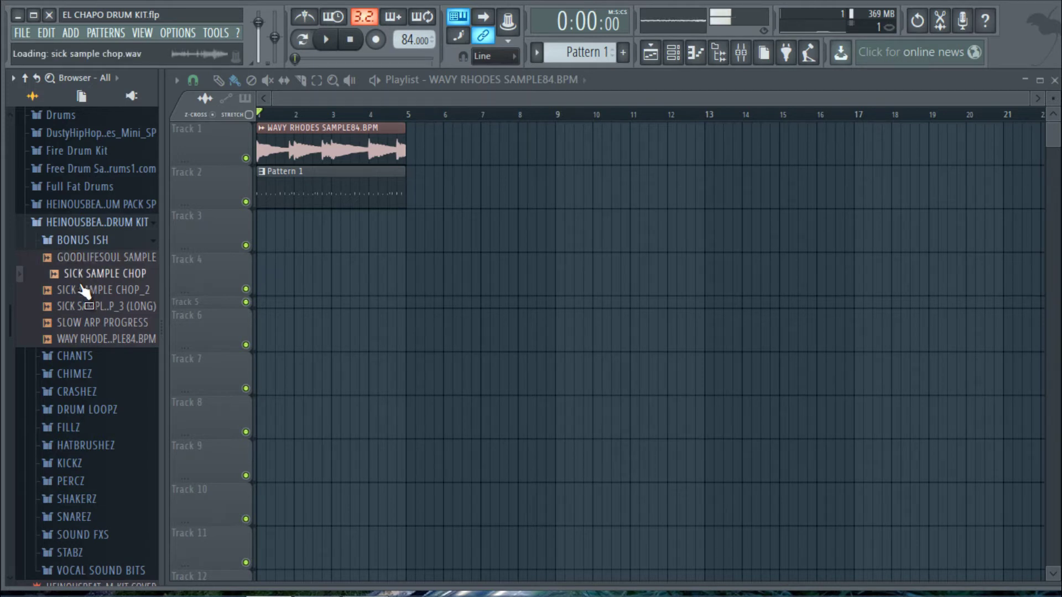
left_click(83, 291)
left_click(85, 309)
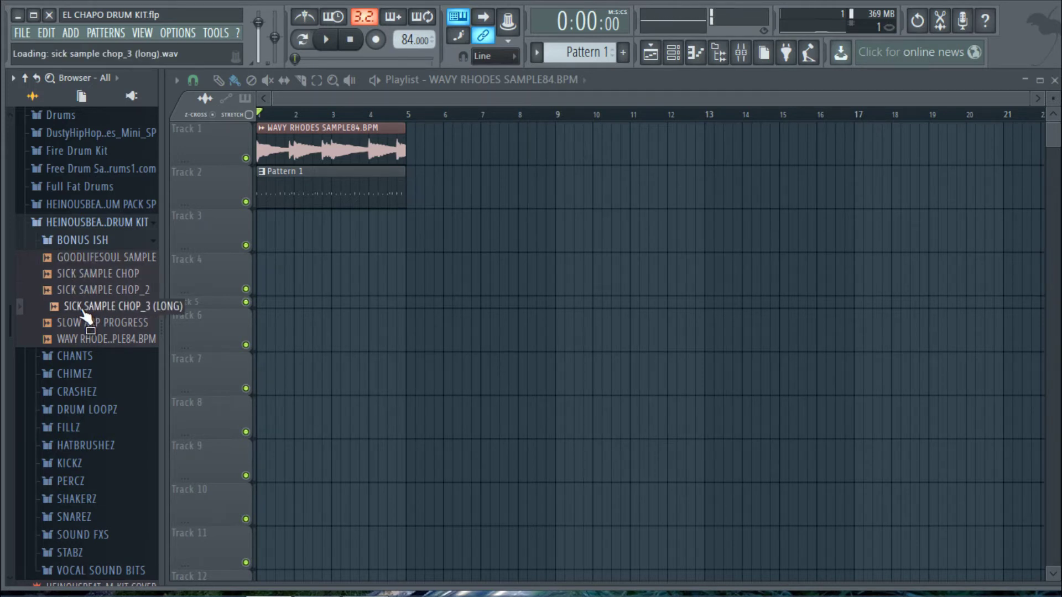
left_click(84, 323)
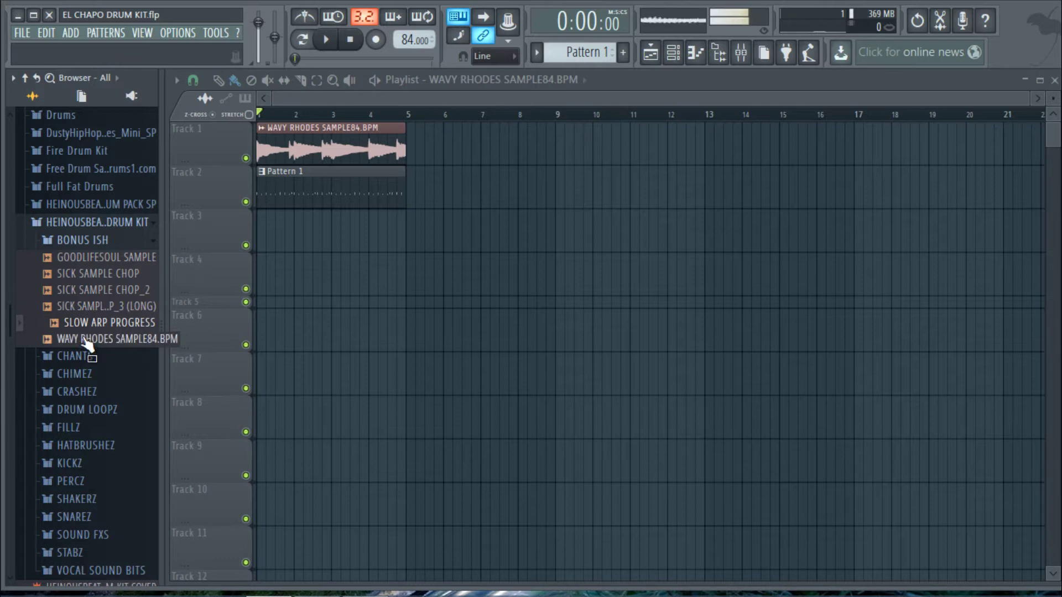
left_click(87, 340)
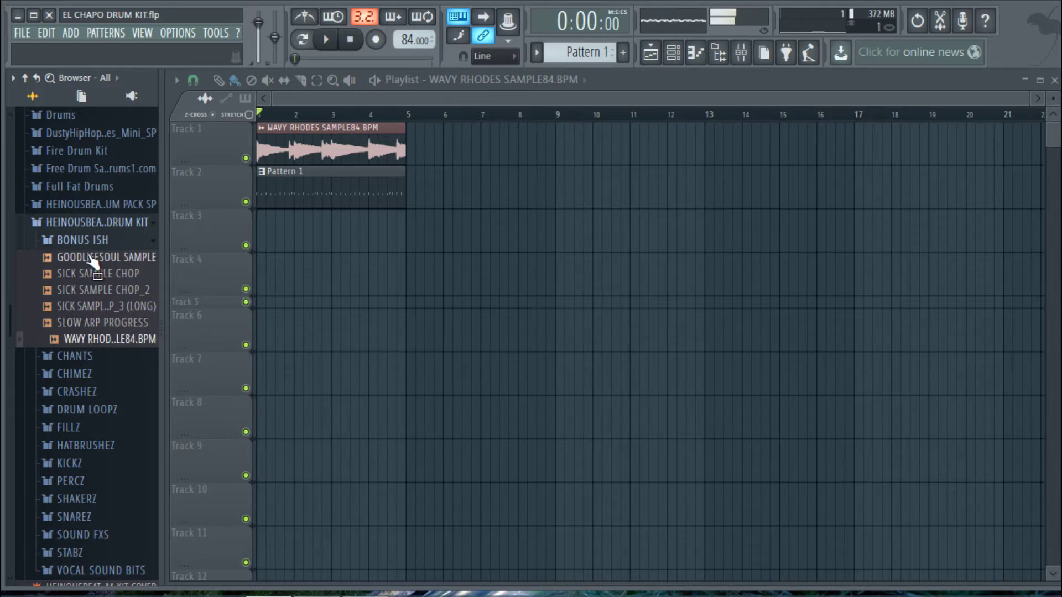
left_click(86, 241)
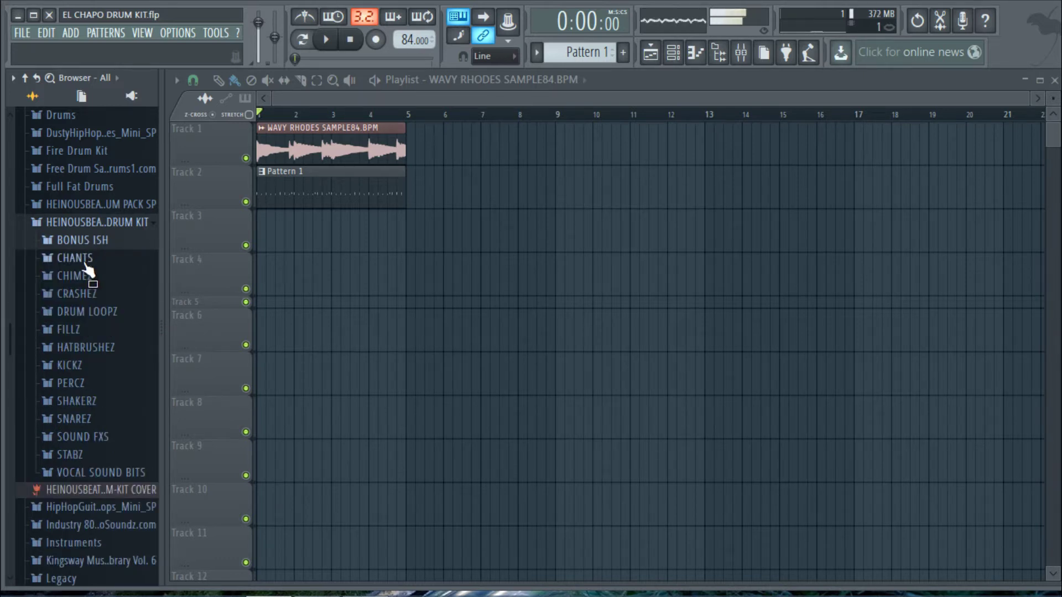
Audition vocal samples in the CHANTS folder, from AH YEAH down to VISCOUS VOX_FX83BPM, and collapse the folder.
left_click(85, 263)
left_click(86, 275)
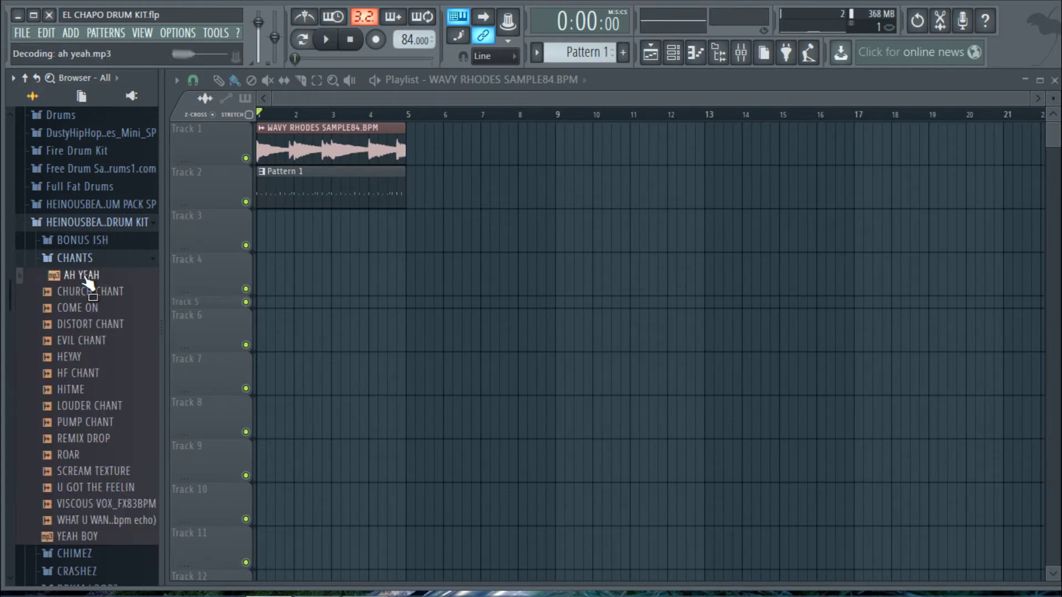
left_click(86, 293)
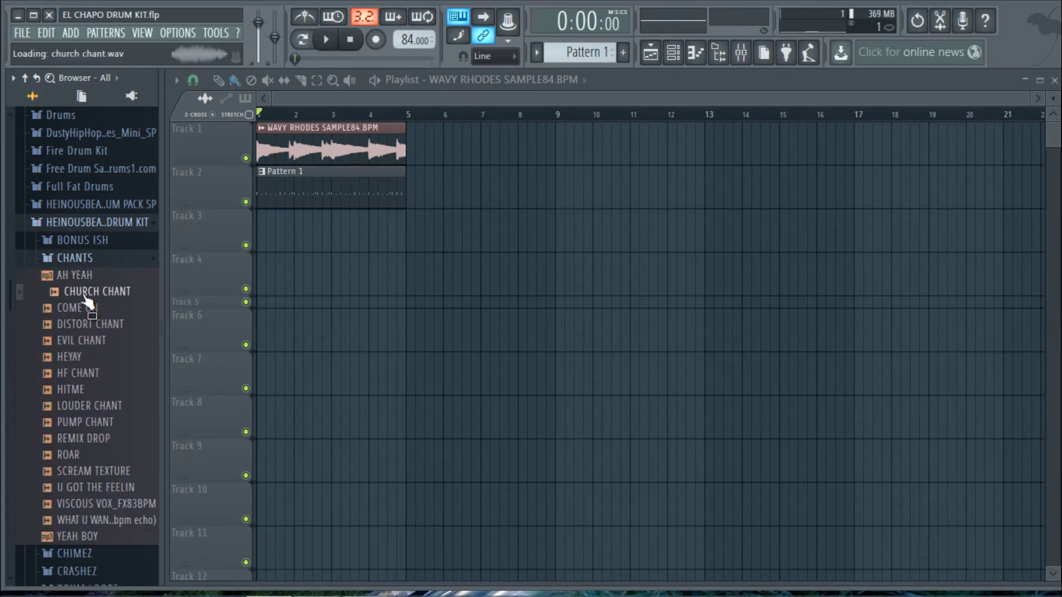
left_click(85, 309)
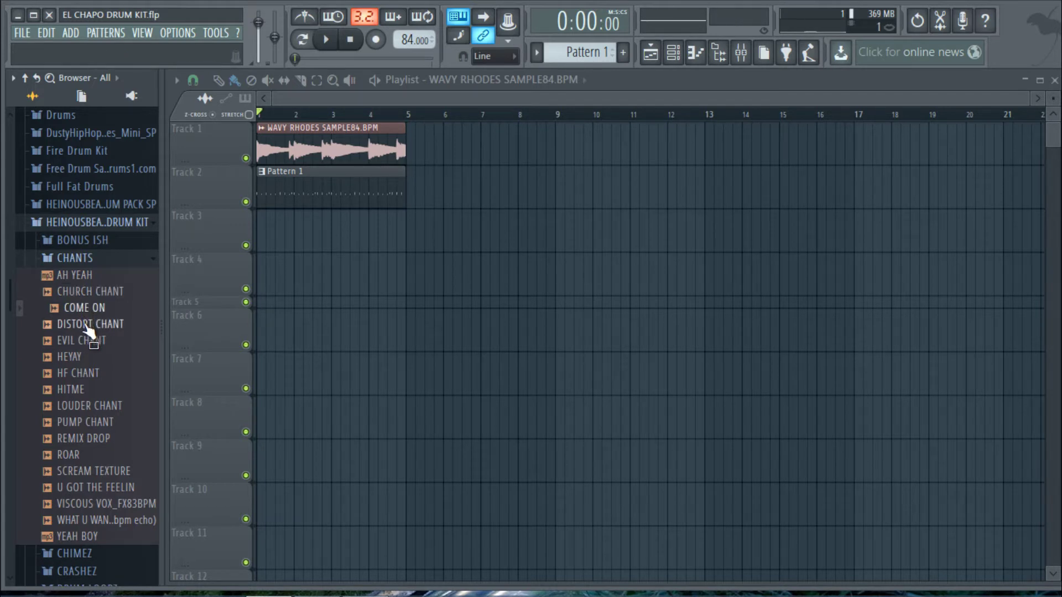
left_click(88, 326)
left_click(87, 342)
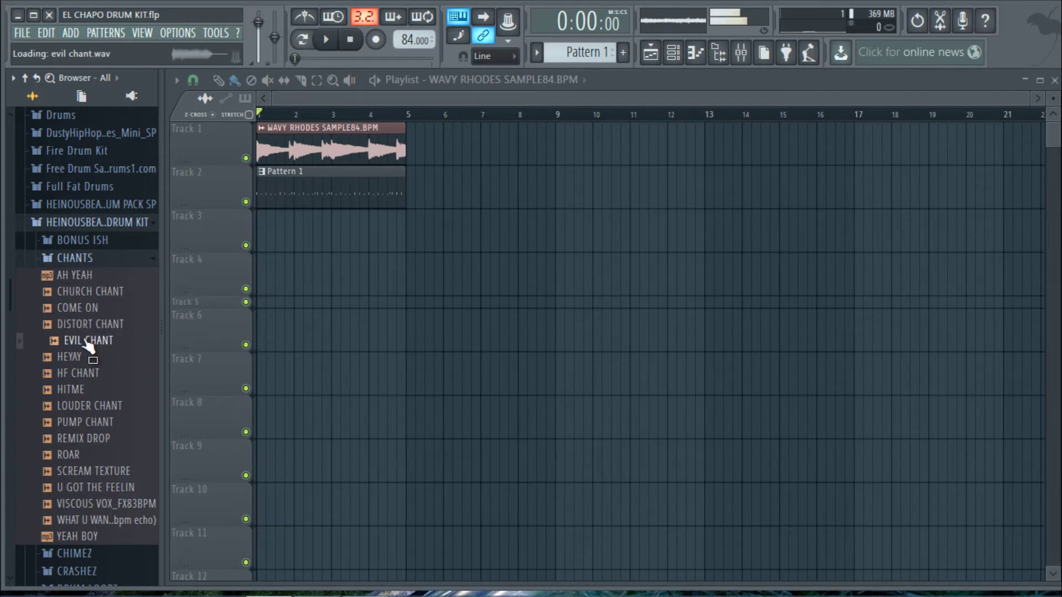
left_click(90, 394)
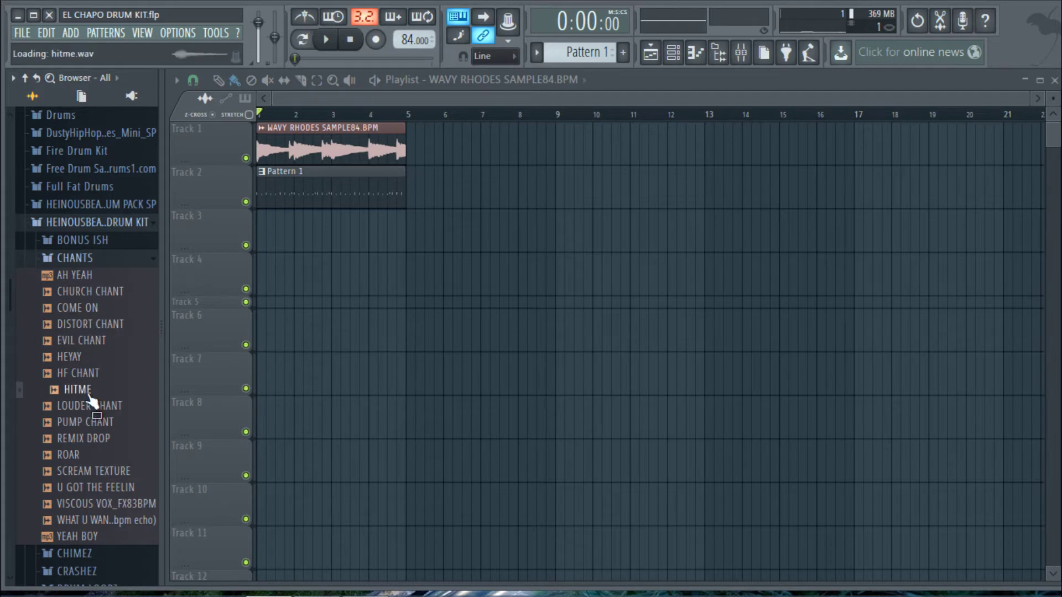
left_click(90, 407)
left_click(92, 456)
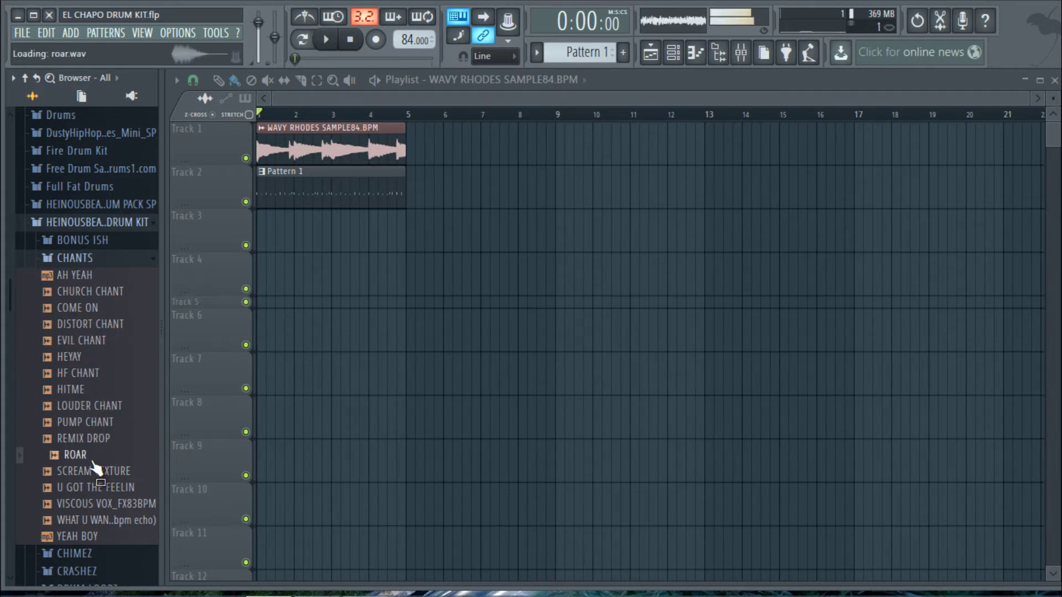
left_click_drag(94, 479, 96, 484)
left_click(98, 489)
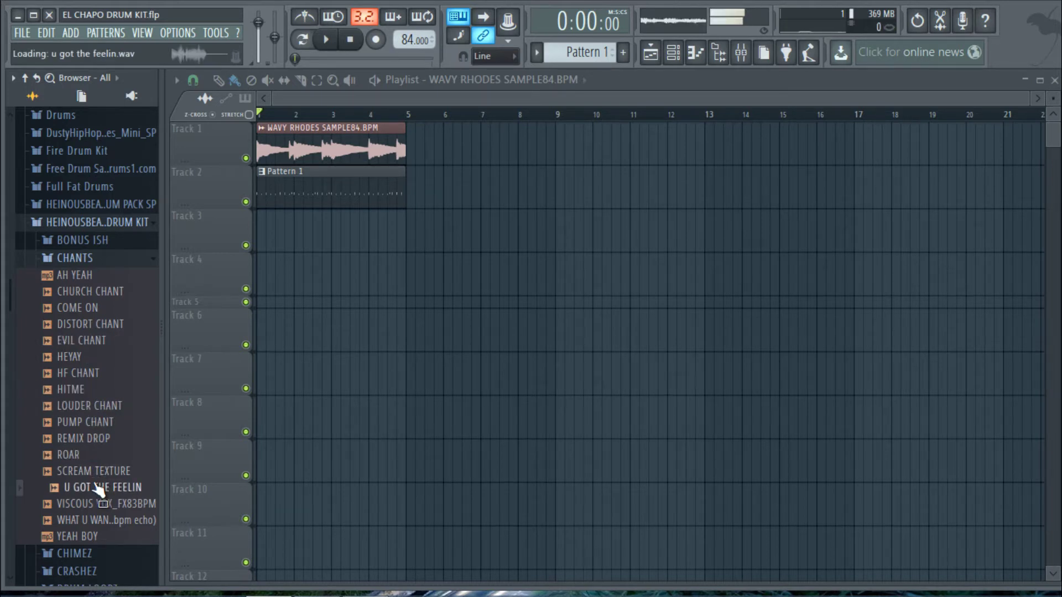
left_click(101, 504)
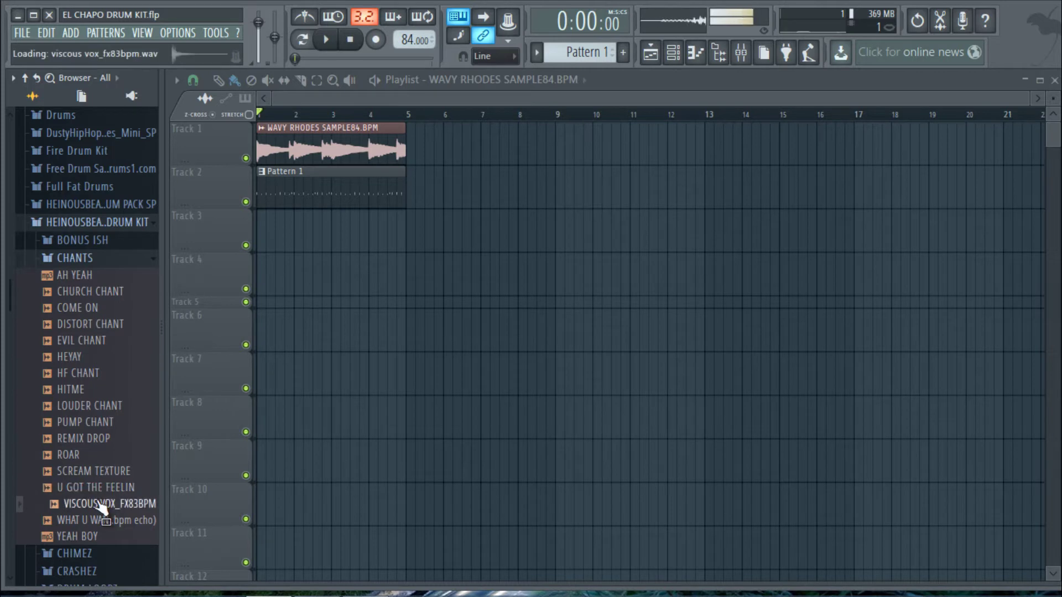
left_click(71, 261)
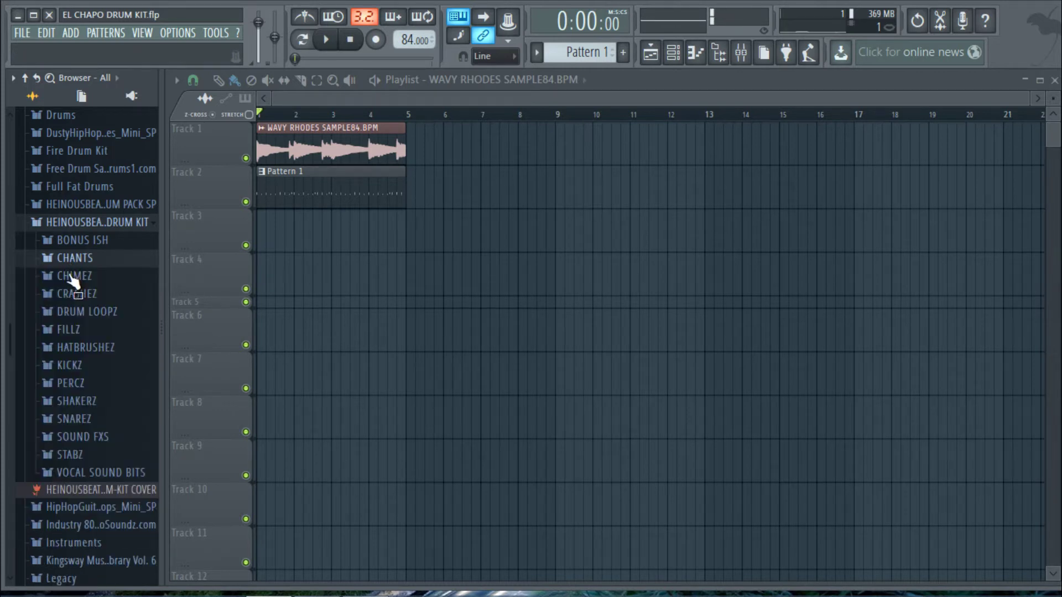
Expand the CHIMEZ folder and audition the ACID CHIMES and CHIMES 45_3 samples.
left_click(72, 278)
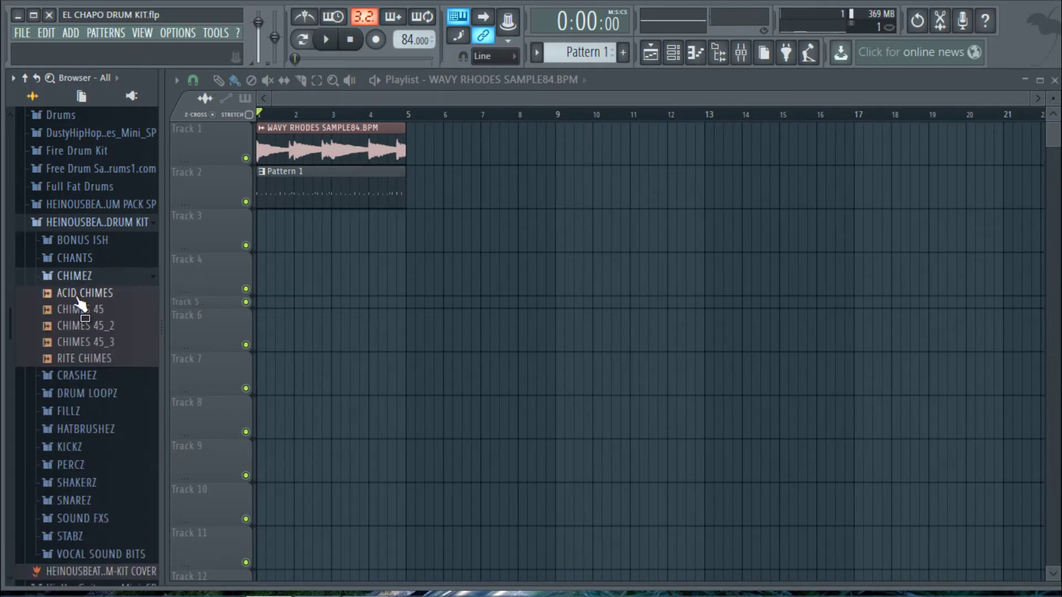
left_click(80, 294)
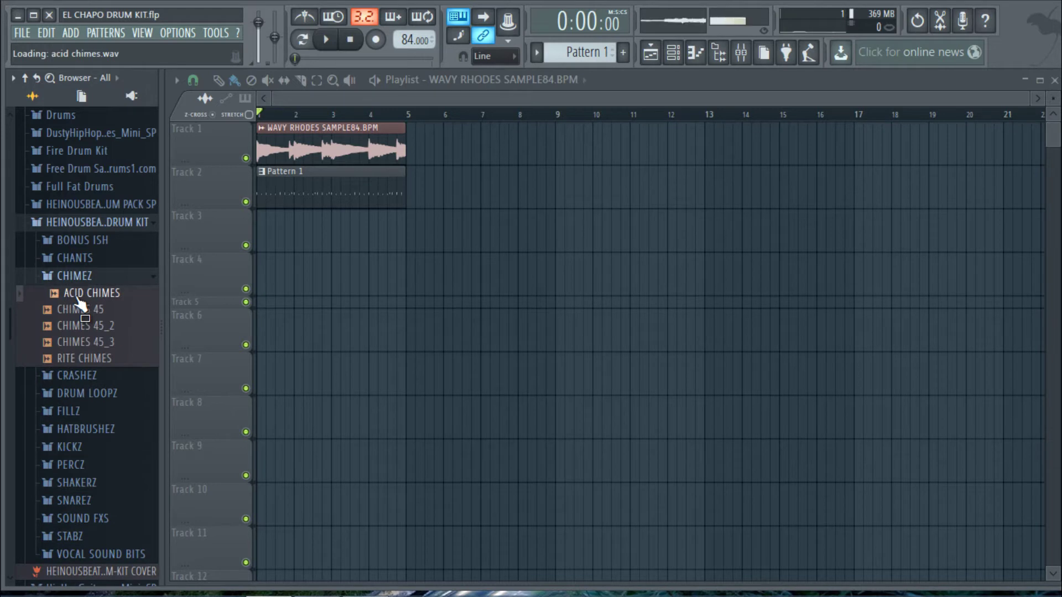
left_click(87, 344)
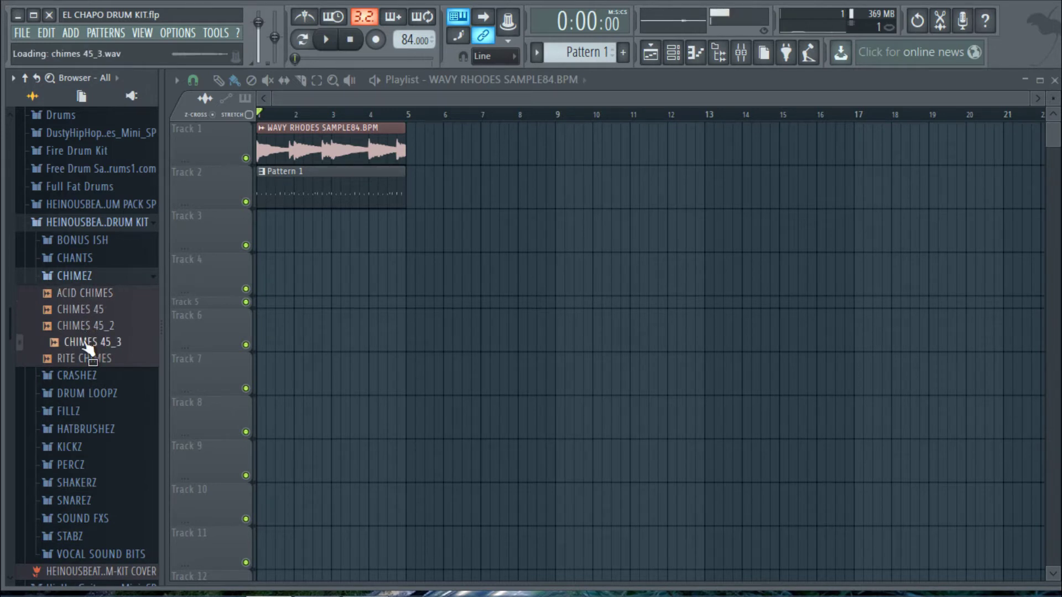
Expand the CRASHEZ folder and audition the CRASH SFT and STARCRASH samples.
left_click(83, 376)
left_click(88, 394)
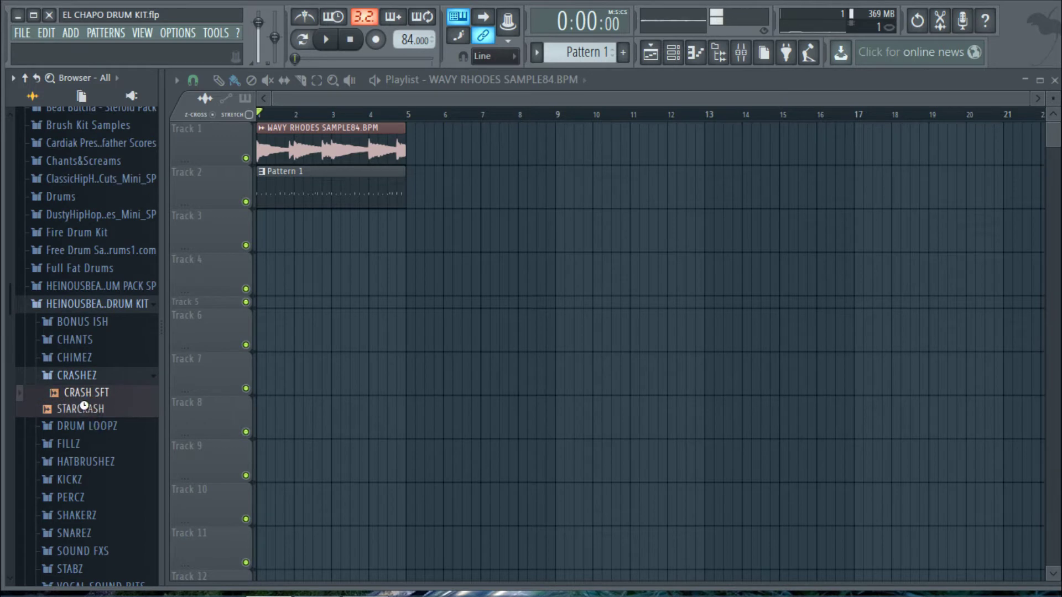
left_click(89, 409)
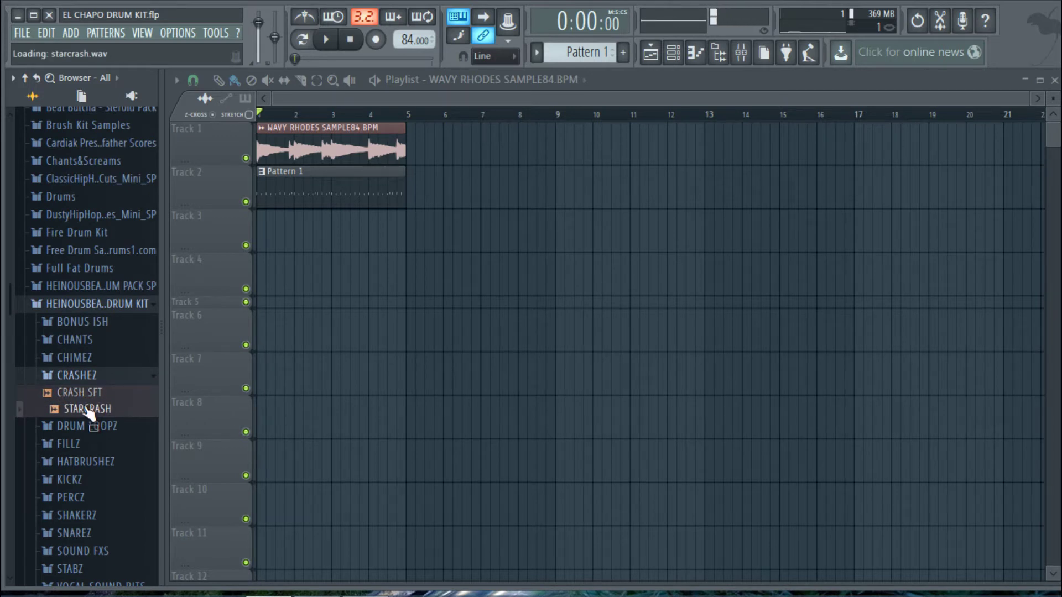
left_click_drag(87, 410, 100, 431)
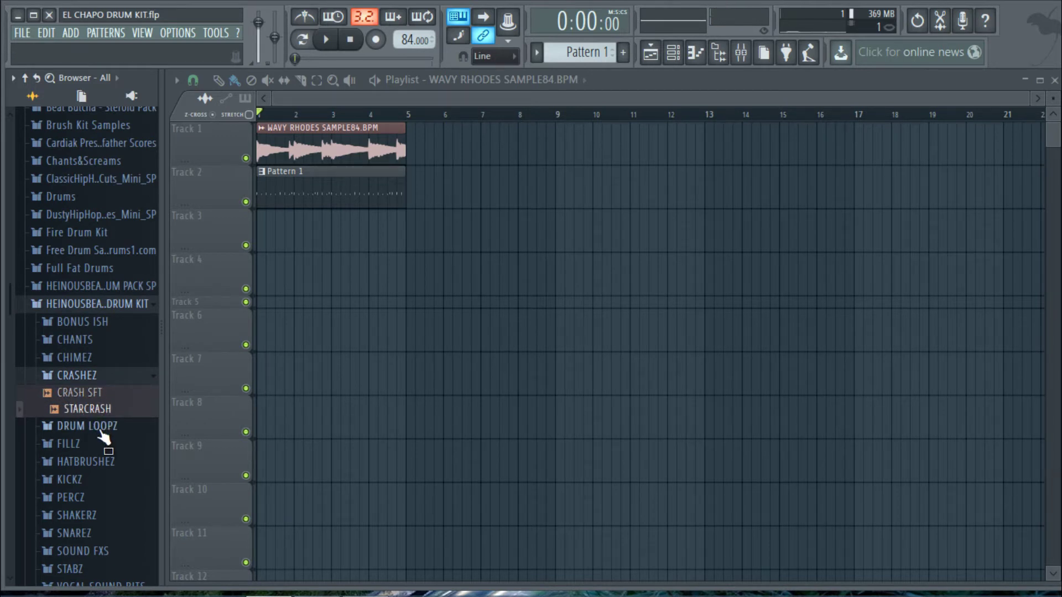
Audition the DIRTY, STREY and THRWBCK drum loops in the DRUM LOOPZ folder and collapse the folder.
left_click(99, 432)
left_click(92, 446)
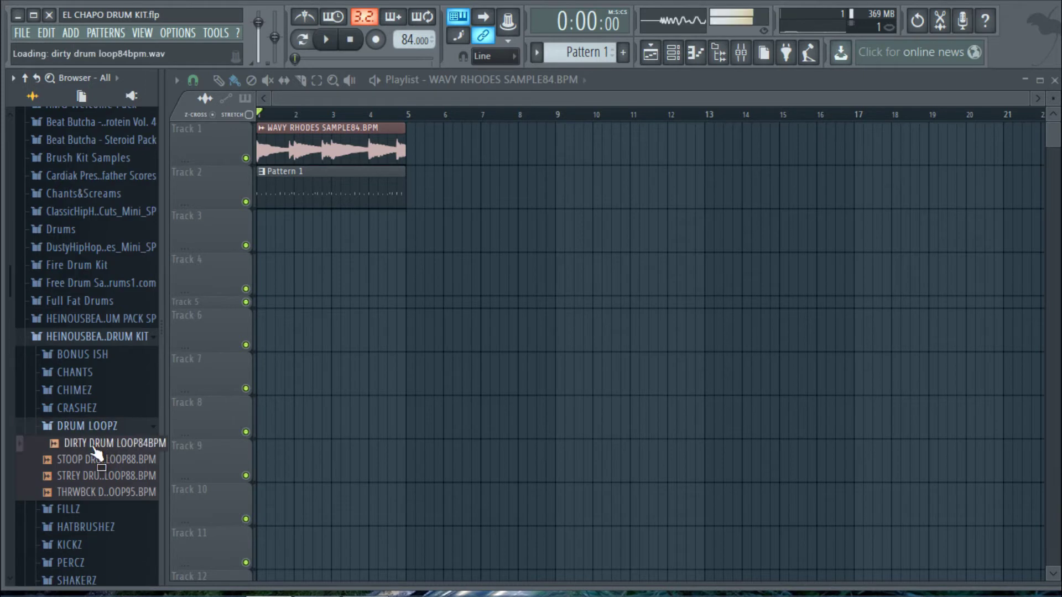
left_click(98, 478)
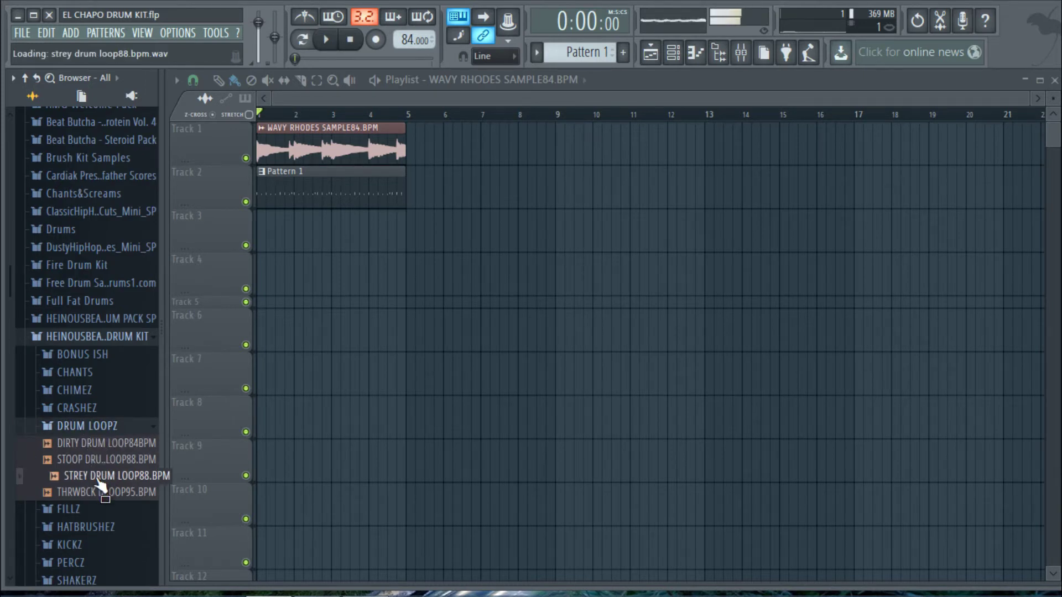
left_click(107, 501)
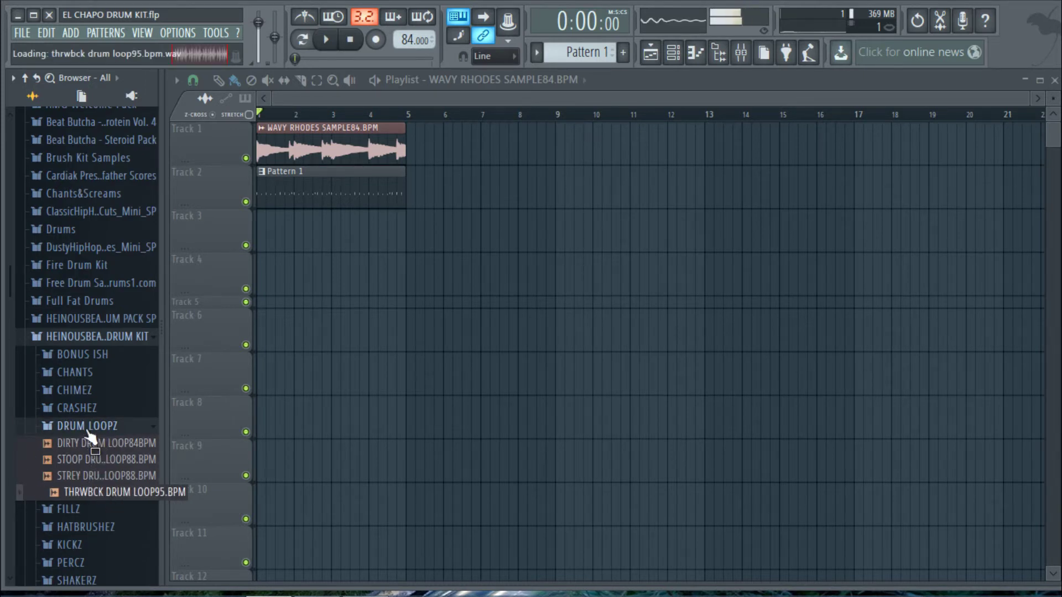
left_click(87, 427)
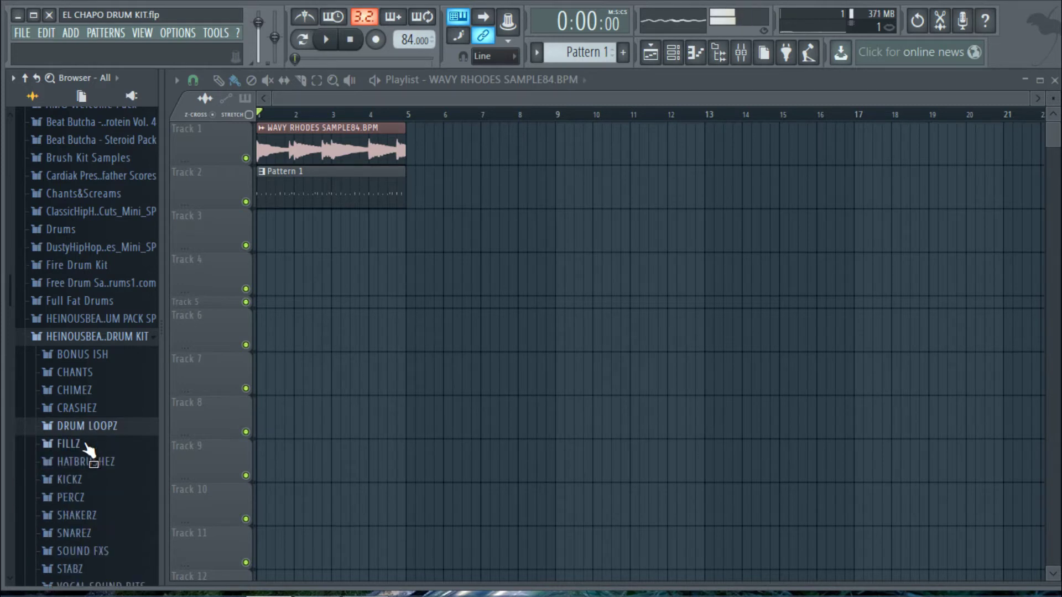
Audition GHOST ROLL in the FILLZ folder, plus HATBRUSH and HATBRUSH_2 in the HATBRUSHEZ folder.
left_click(86, 444)
left_click(87, 478)
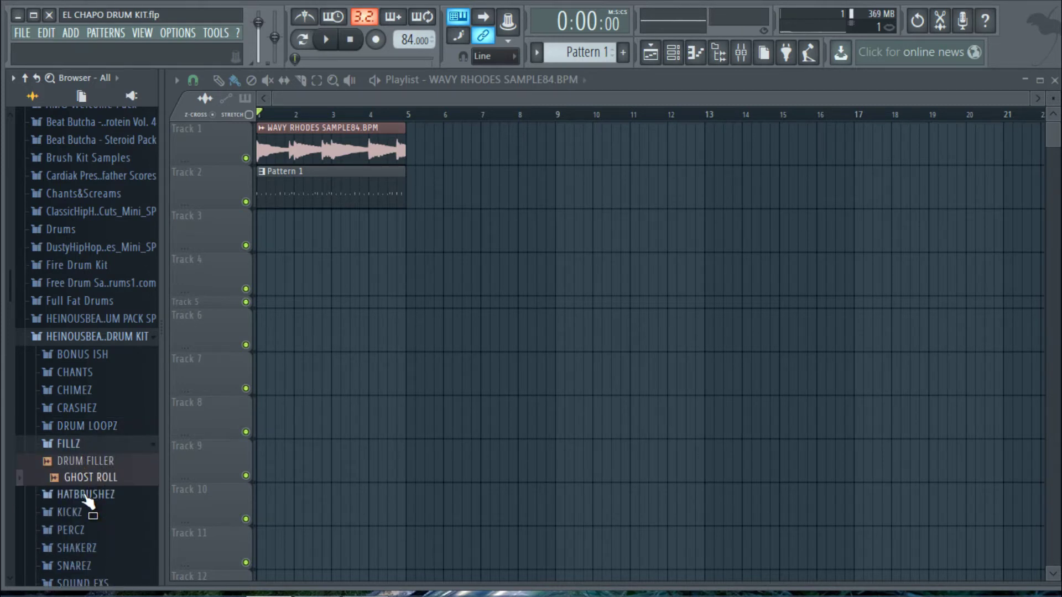
left_click(86, 495)
left_click(86, 514)
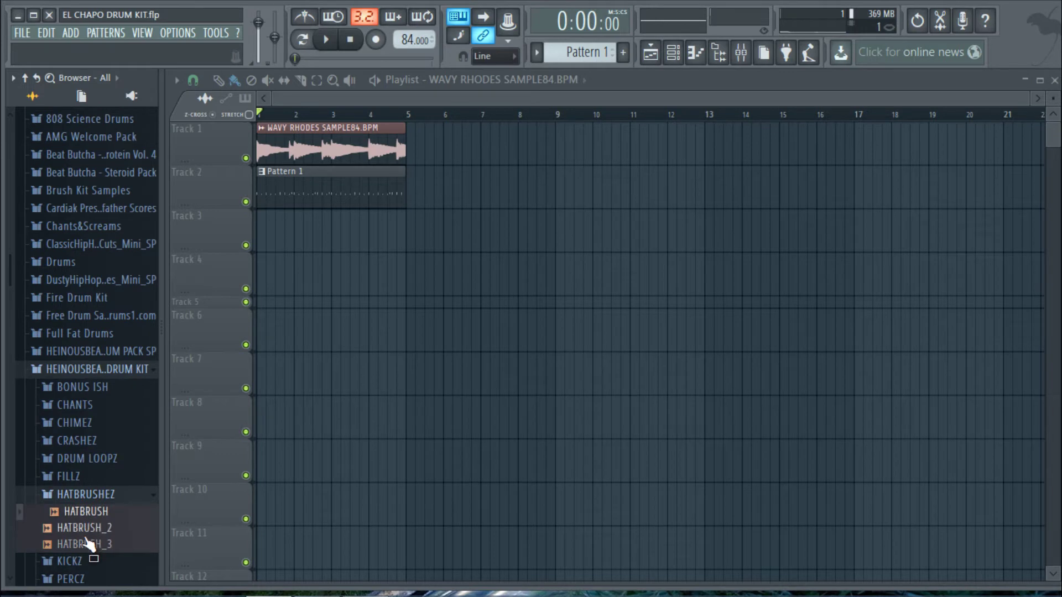
left_click(83, 528)
Expand the BONUS ISH and KICKZ folders and audition BIG DIRTY KICK, ELECT08 KICK, LOFI KICK, OLE KIK and RONE KIK.
left_click(89, 387)
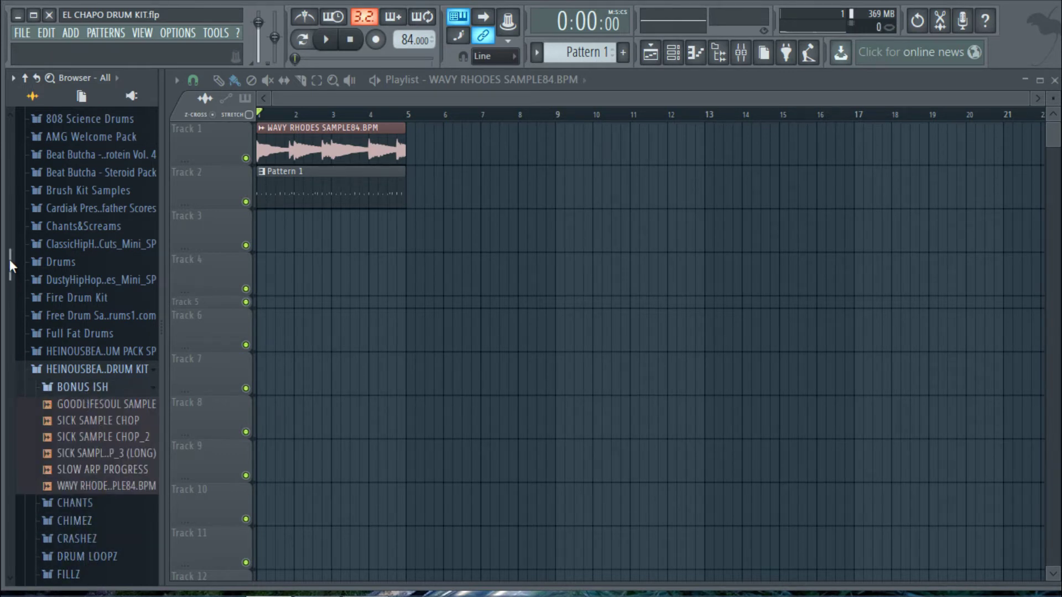
left_click_drag(9, 260, 7, 337)
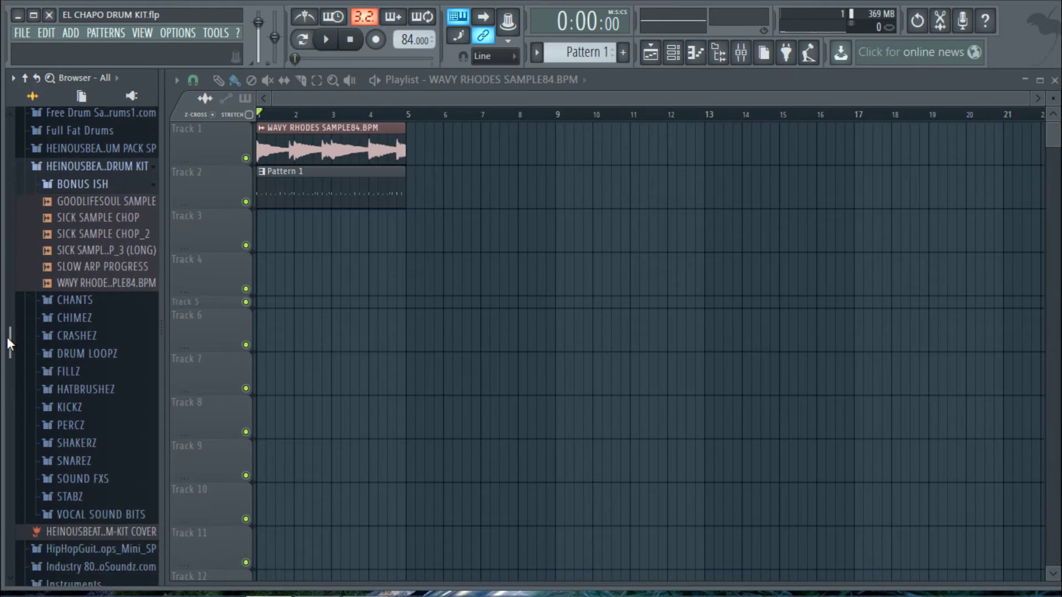
left_click(100, 408)
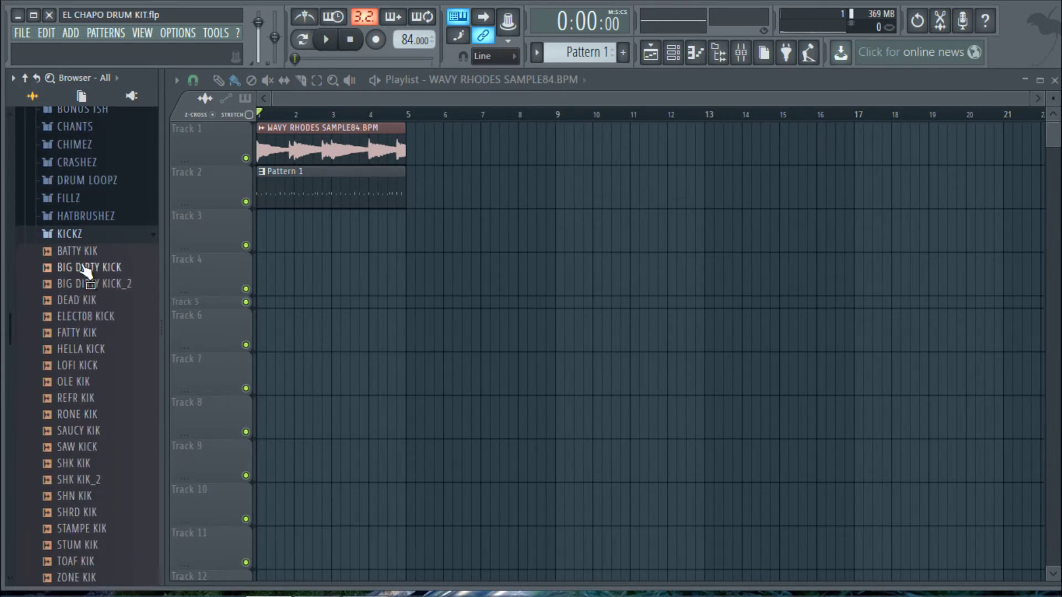
left_click(83, 268)
left_click(93, 317)
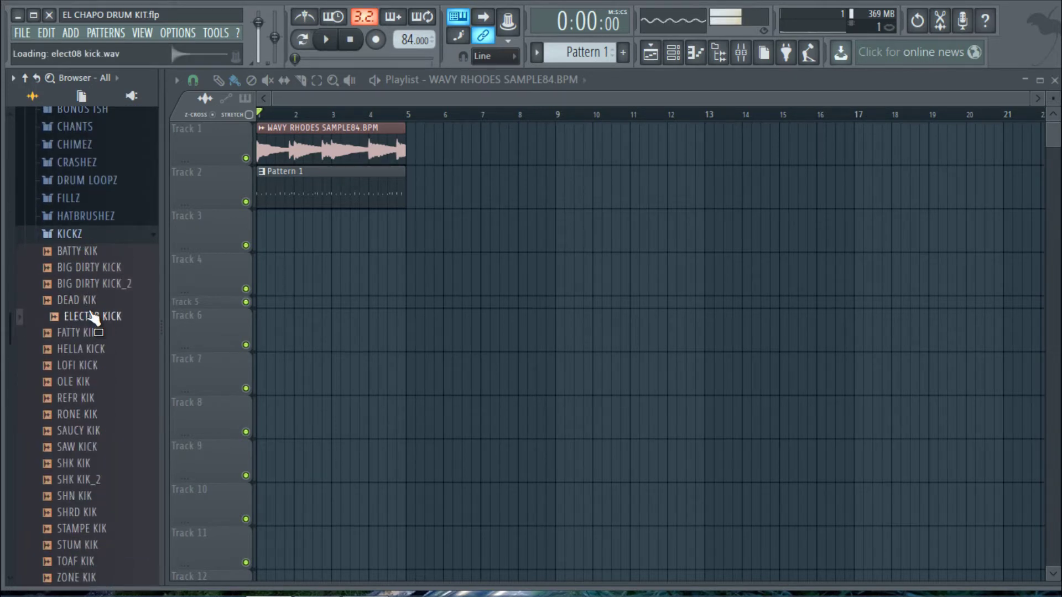
left_click(87, 366)
left_click(85, 382)
left_click(82, 415)
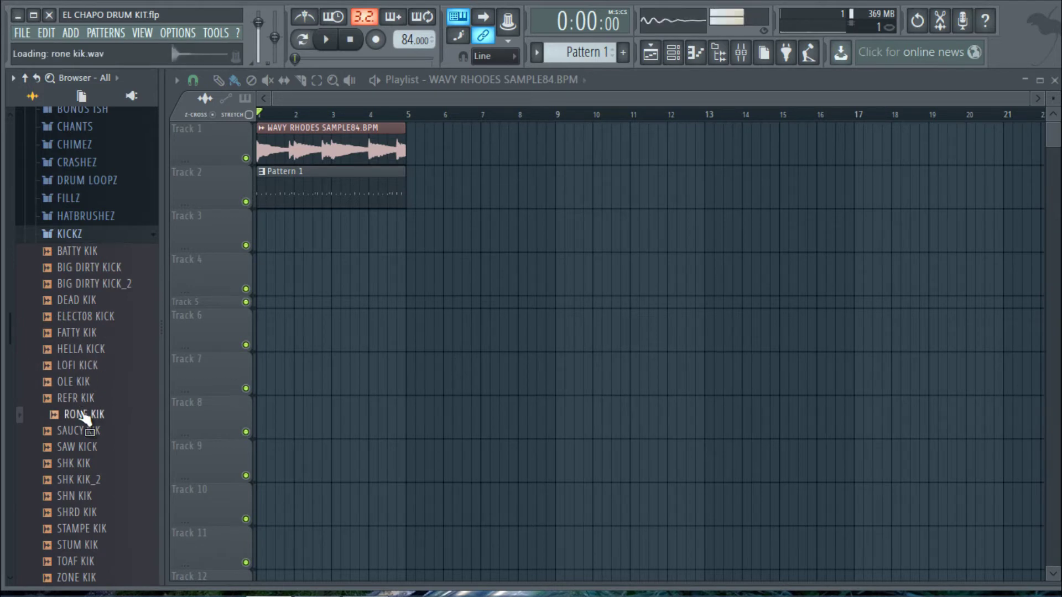
Audition SAUCY KIK, SAW KICK, SHK KIK_2, SHRD KIK, STAMPE KIK, STUM KIK and TOAF KIK, and collapse the KICKZ folder.
left_click(82, 432)
left_click(83, 448)
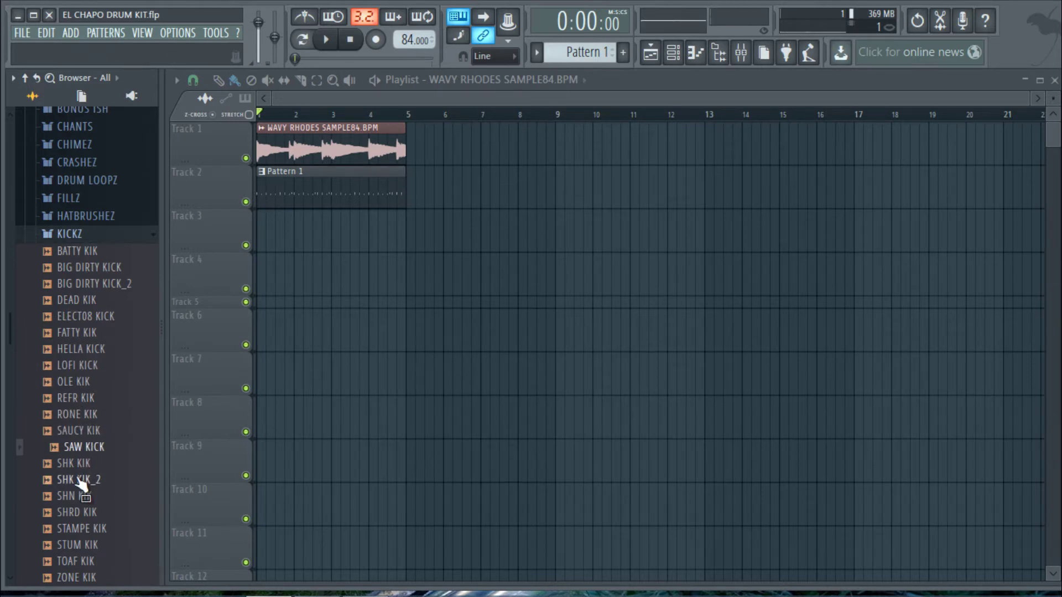
left_click(77, 481)
left_click(80, 512)
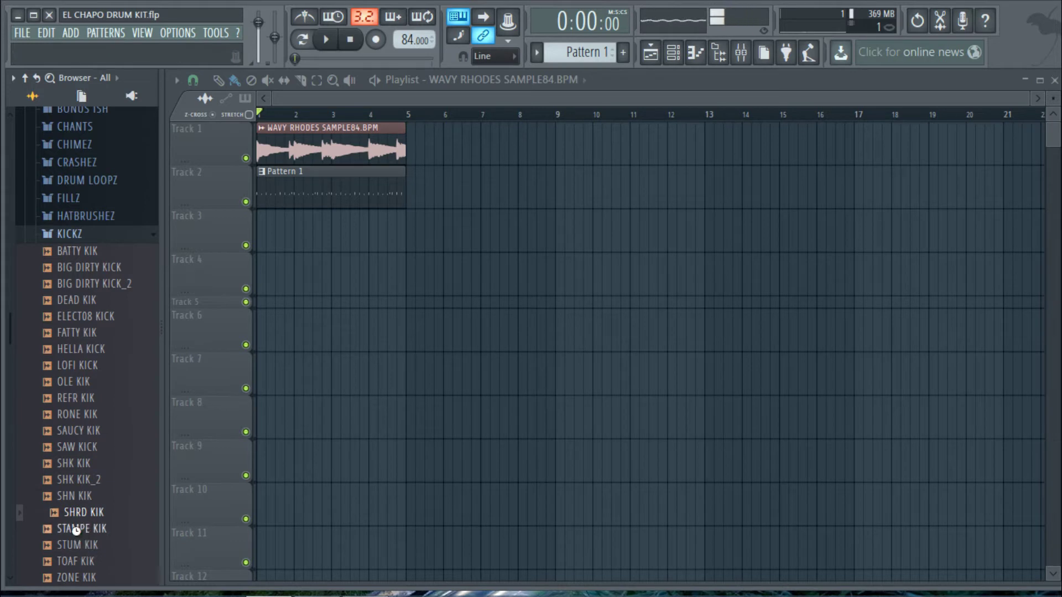
left_click(82, 529)
left_click(81, 546)
left_click(77, 561)
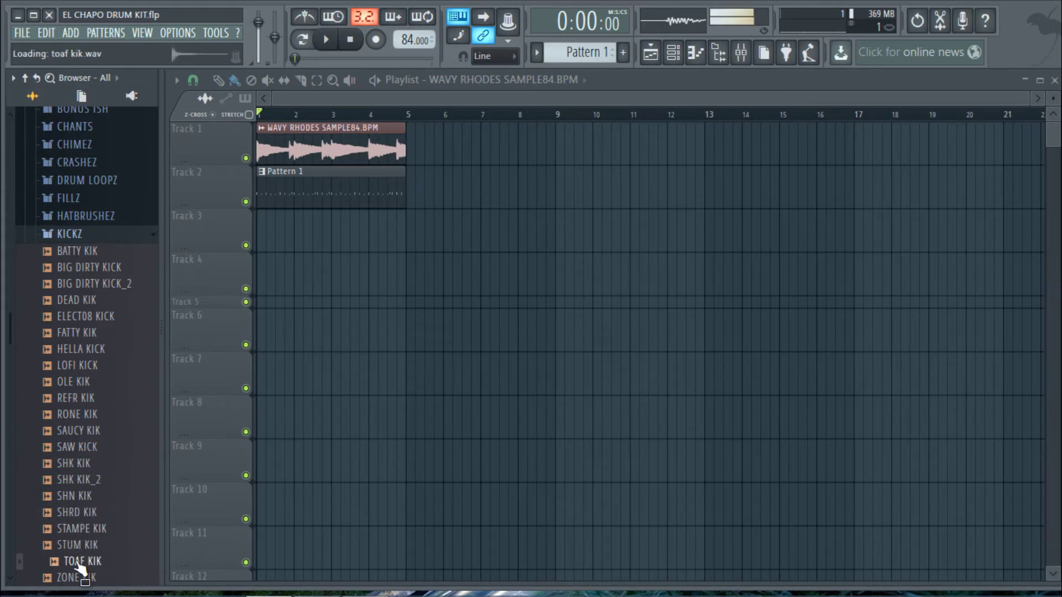
left_click(78, 236)
Audition CONGAEROLL and KALIMBA PERC in the PERCZ folder, plus SNARE STK_2 in the SNAREZ folder, and collapse SNAREZ.
left_click(75, 252)
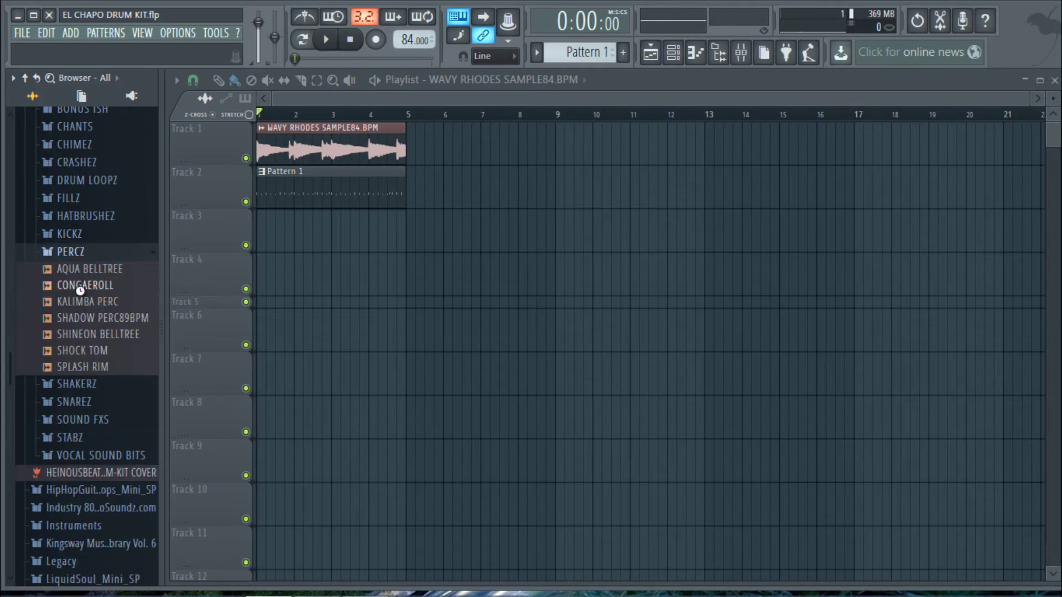
left_click(80, 286)
left_click(81, 302)
left_click_drag(85, 318, 100, 556)
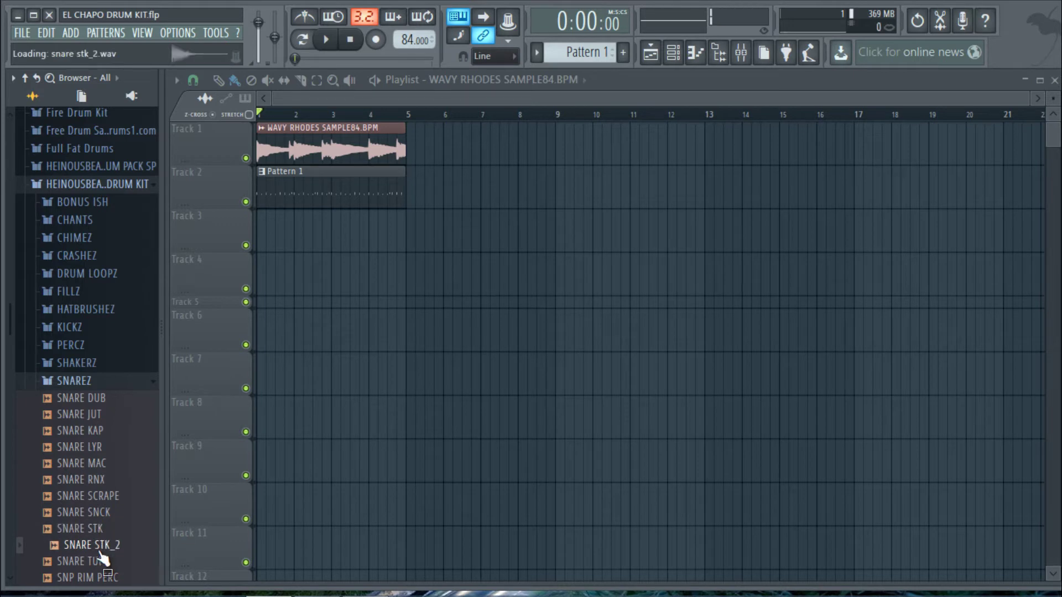
left_click(90, 383)
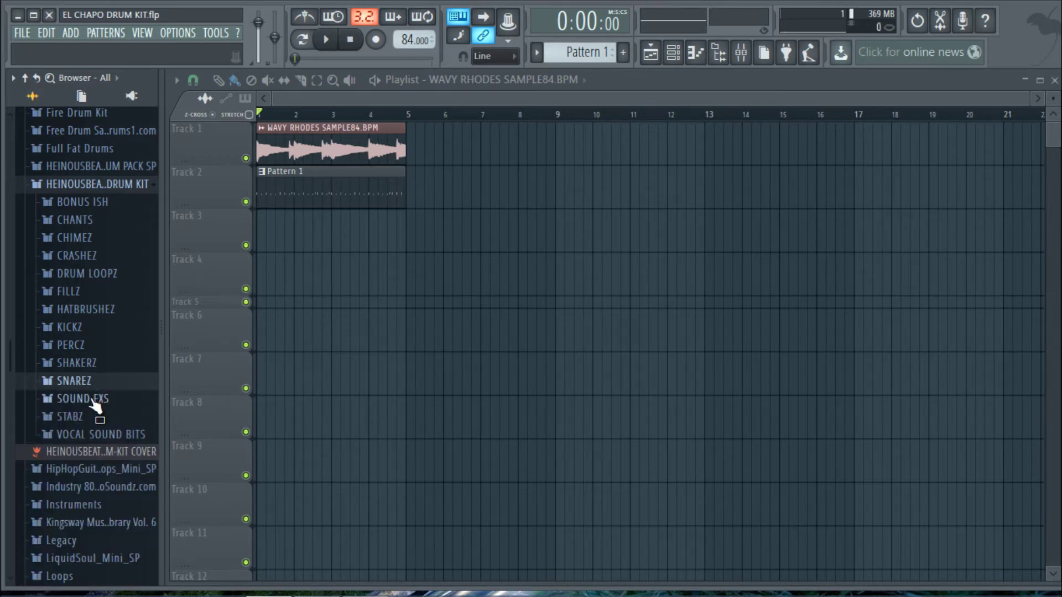
Expand the SOUND FXS folder and audition 8BIT PERC, 911 SIREN, BASS SCRATCH, BASS STAB and BRITE FX.
left_click(90, 398)
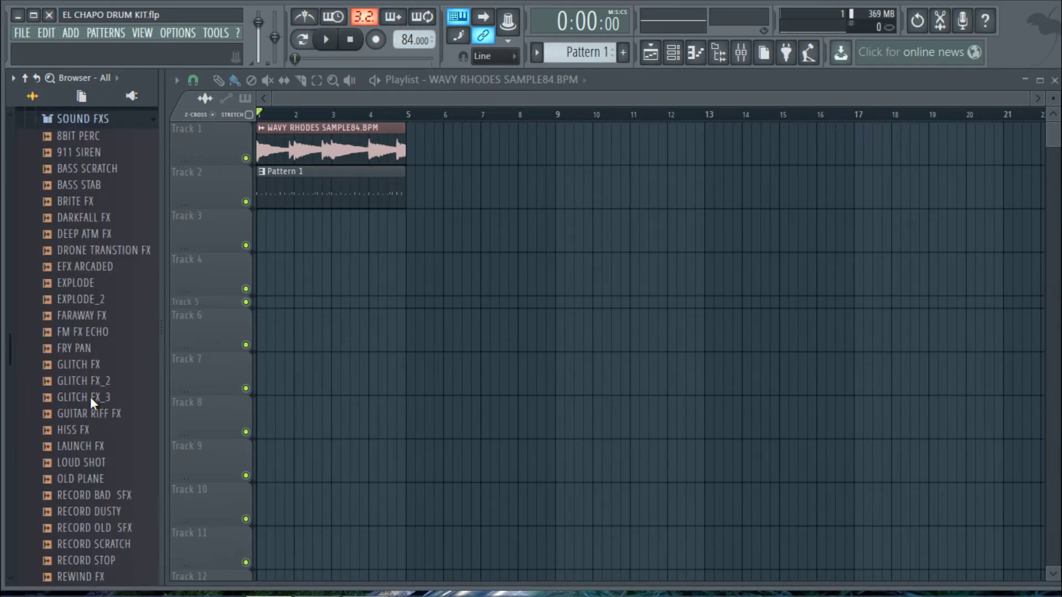
left_click(82, 135)
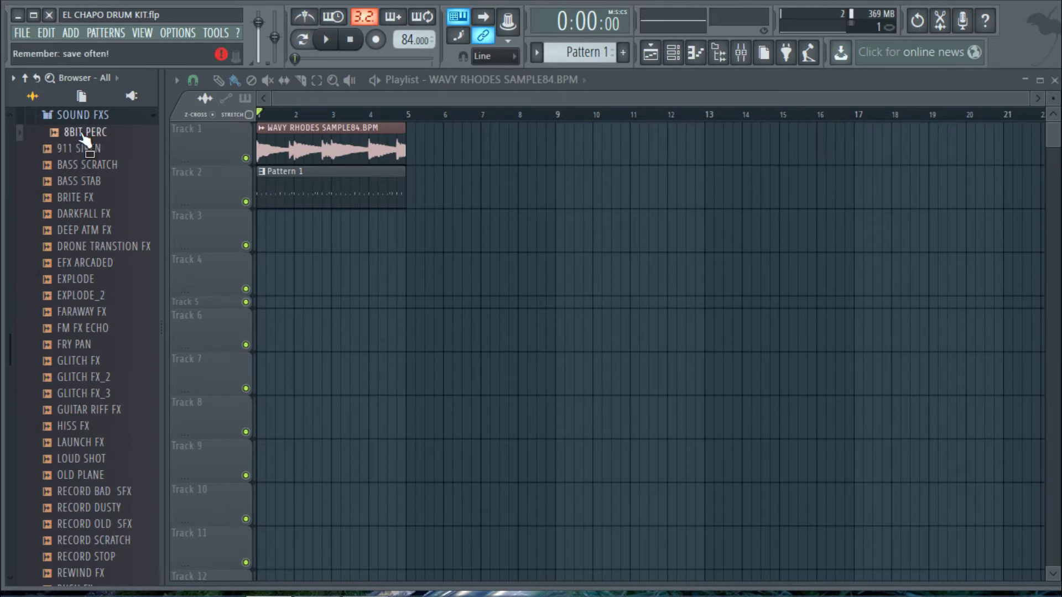
left_click(84, 148)
left_click(87, 168)
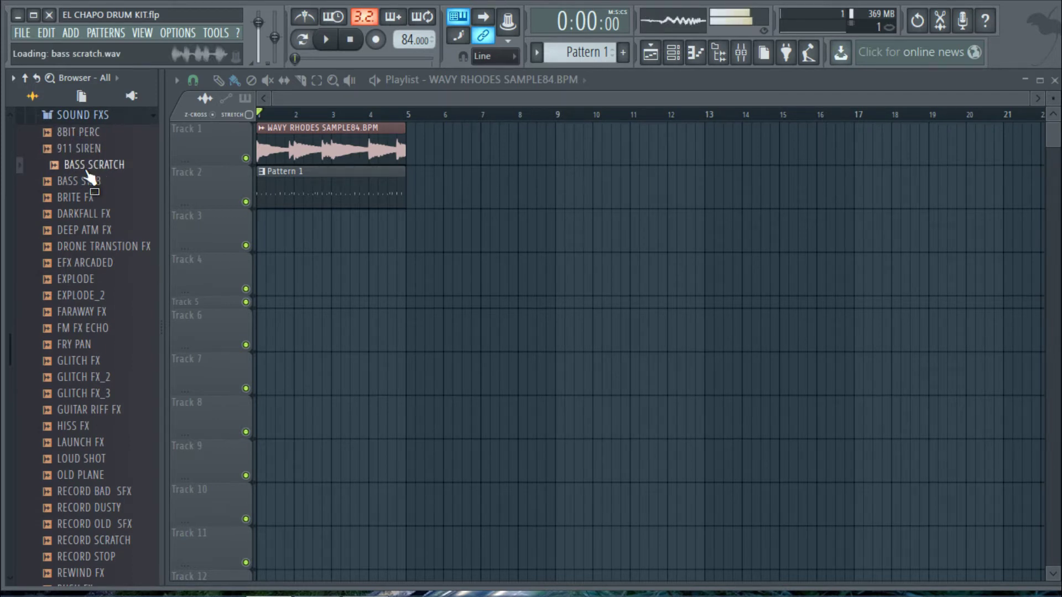
left_click(88, 181)
left_click(91, 198)
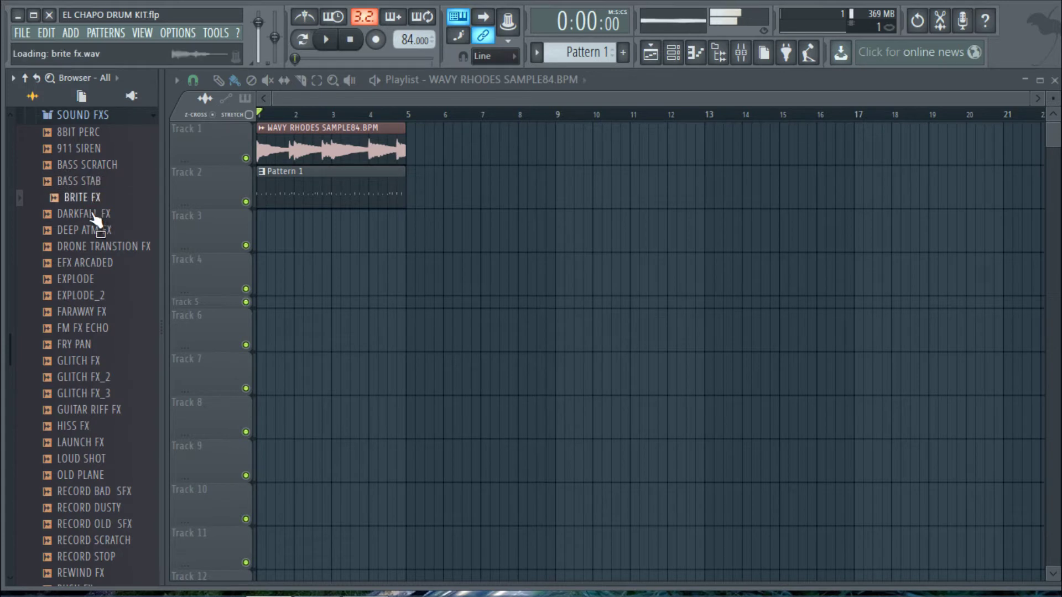
Audition the sound effects from DARKFALL FX through EFX ARCADED, plus FARAWAY FX, FM FX ECHO and FRY PAN.
left_click(94, 215)
left_click(93, 231)
left_click(93, 247)
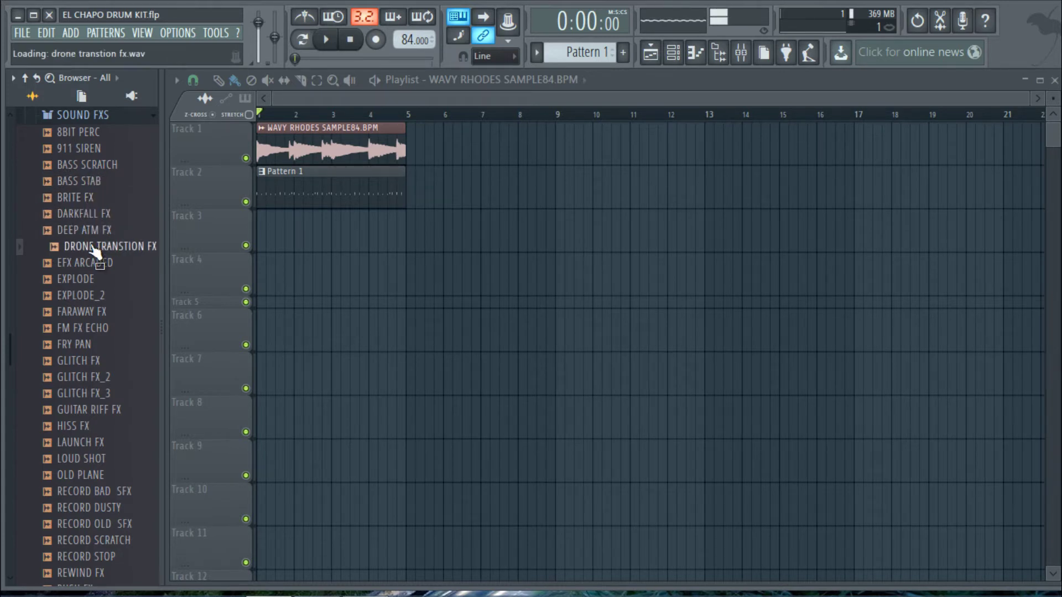
left_click(93, 263)
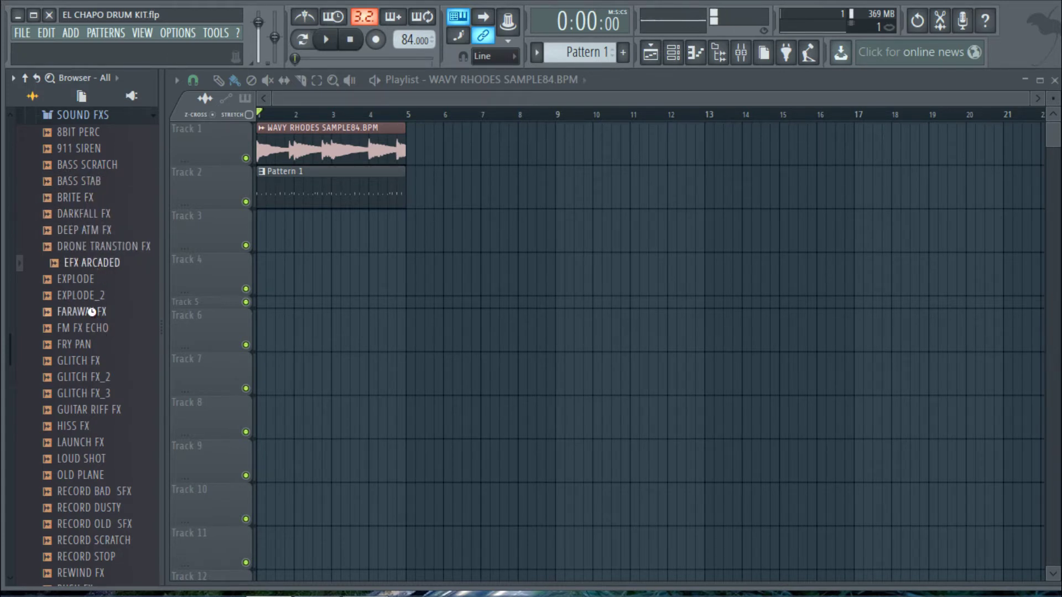
left_click(92, 313)
left_click(94, 330)
left_click(94, 344)
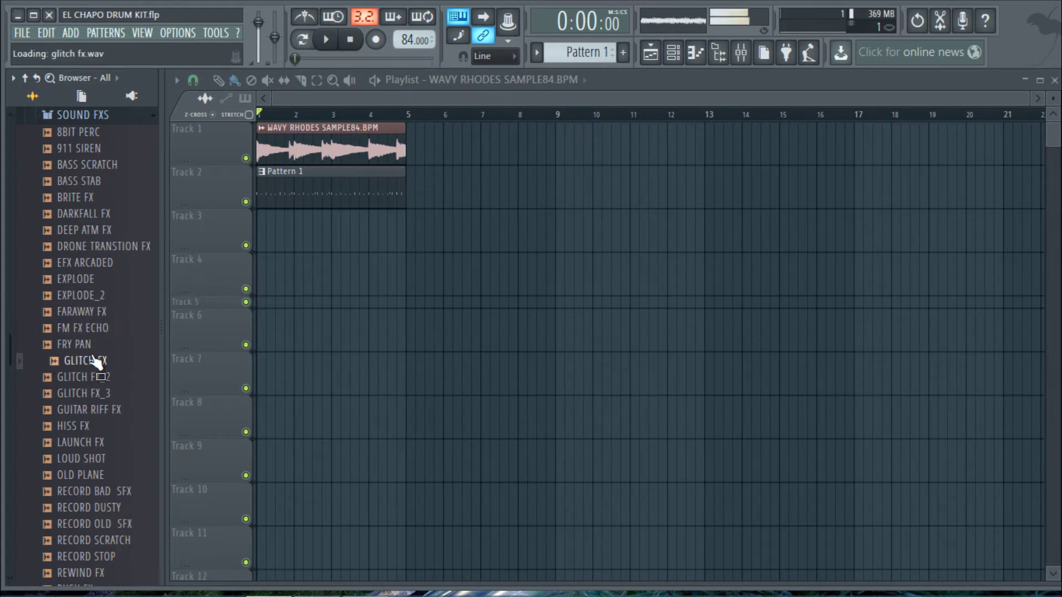
Audition GLITCH FX_2, GLITCH FX_3, GUITAR RIFF FX, HISS FX, LAUNCH FX, LOUD SHOT and OLD PLANE in the SOUND FXS folder.
left_click(84, 381)
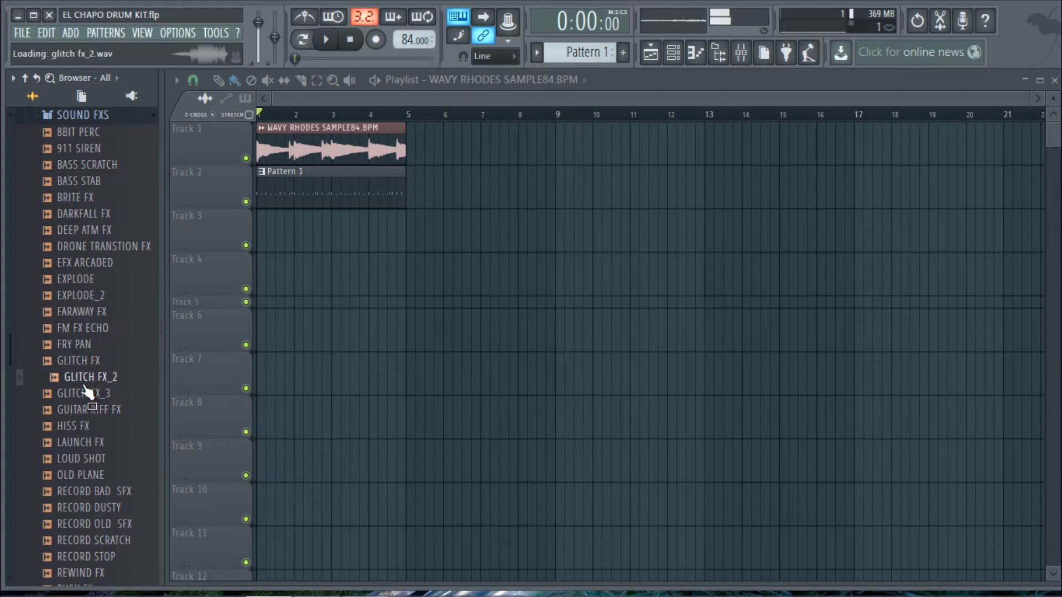
left_click(87, 394)
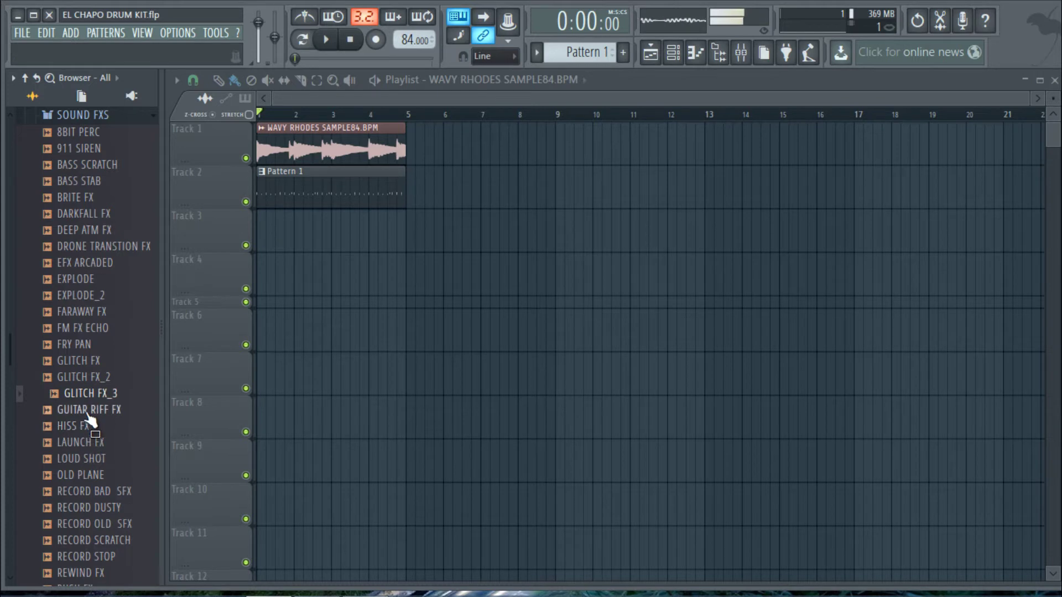
left_click(88, 411)
left_click(87, 427)
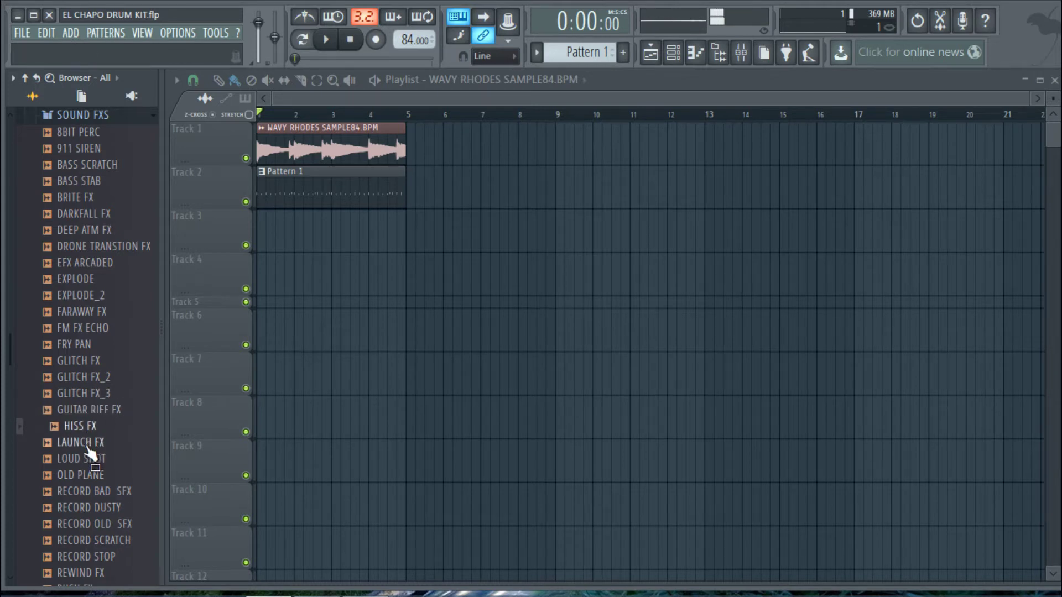
left_click(88, 442)
left_click(86, 459)
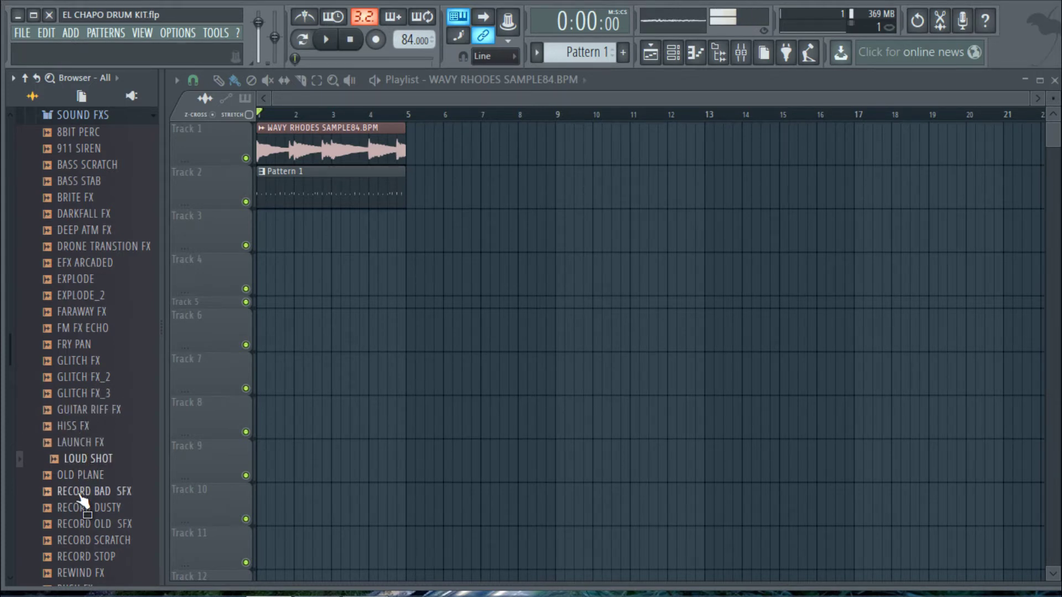
left_click(82, 478)
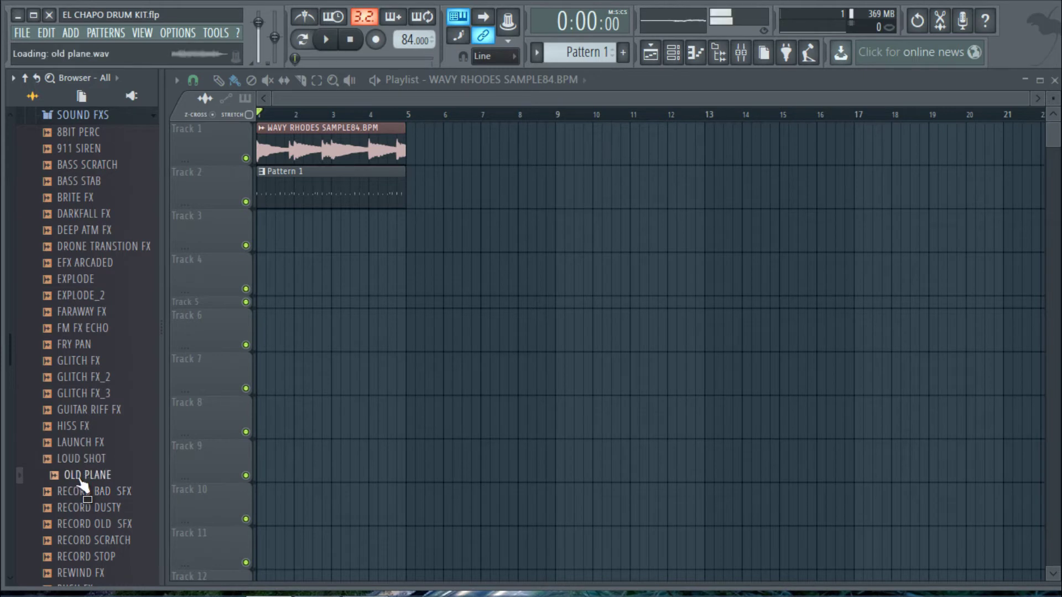
Audition and compare the RECORD DUSTY and RECORD BAD SFX vinyl noise samples in the SOUND FXS folder.
left_click_drag(13, 340, 15, 388)
left_click(87, 334)
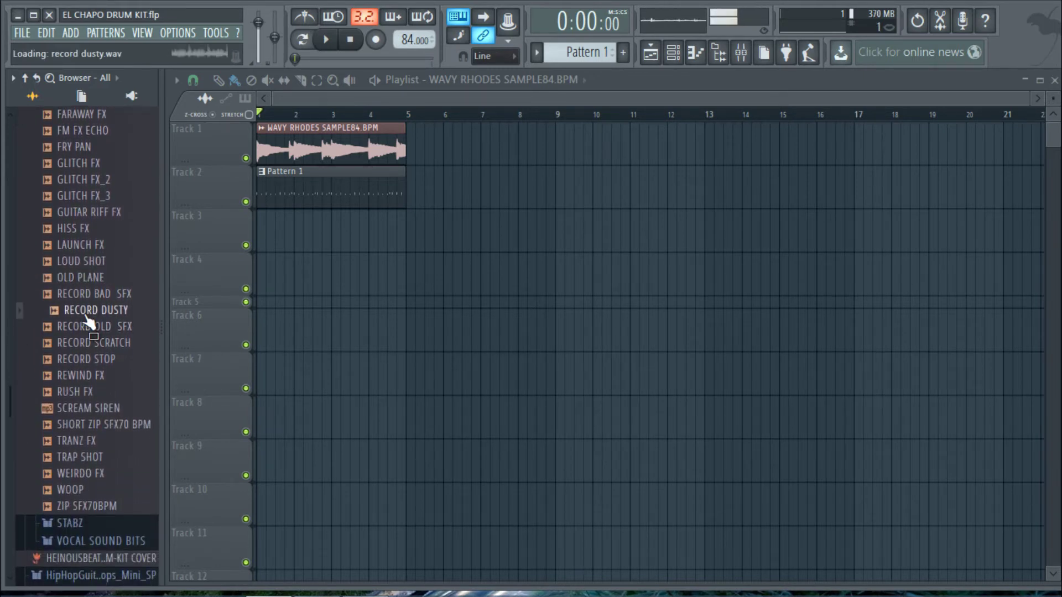
left_click(90, 297)
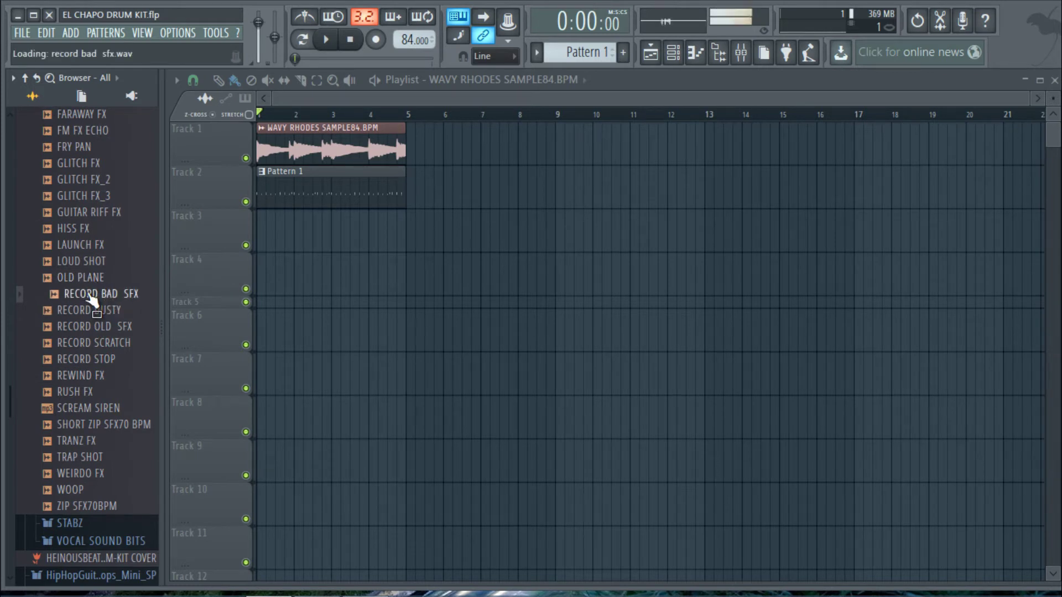
left_click(90, 313)
left_click(87, 298)
Place two back-to-back RECORD BAD SFX clips from the start of Track 3 and play the arrangement briefly.
left_click_drag(88, 302, 276, 236)
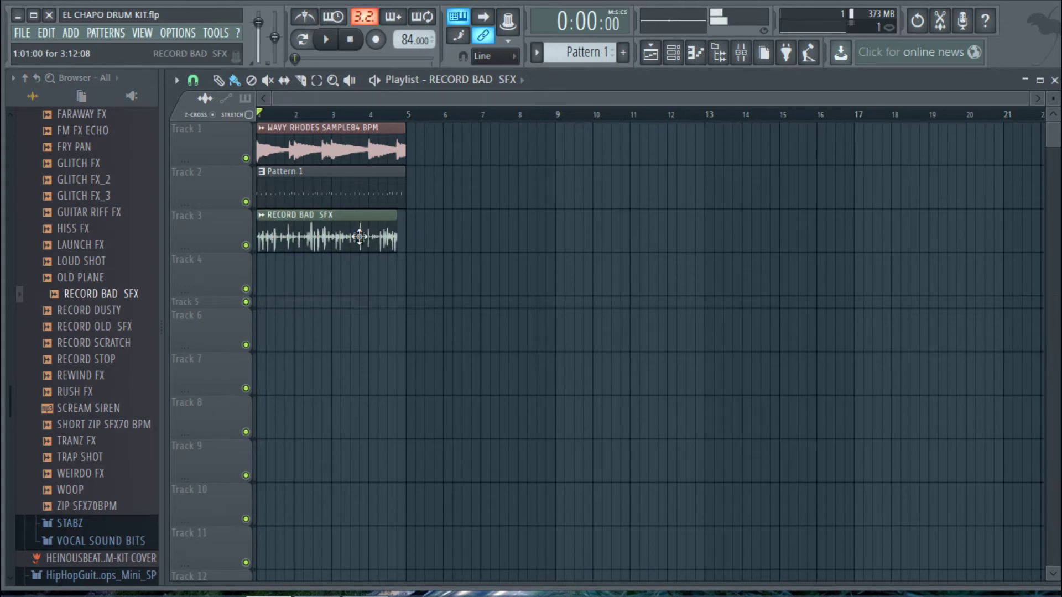
double_click(359, 237)
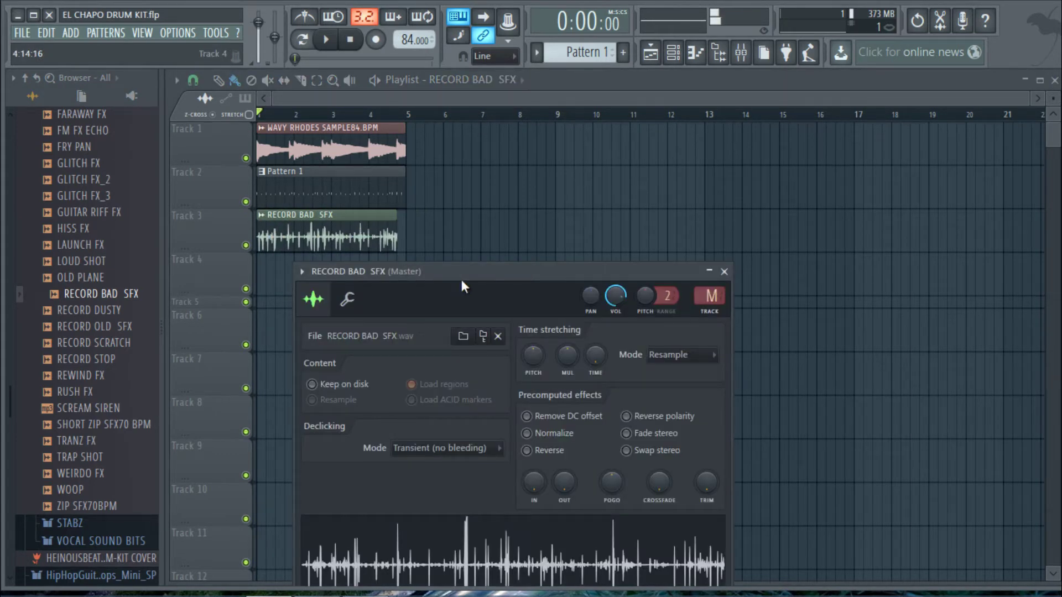
left_click(384, 232)
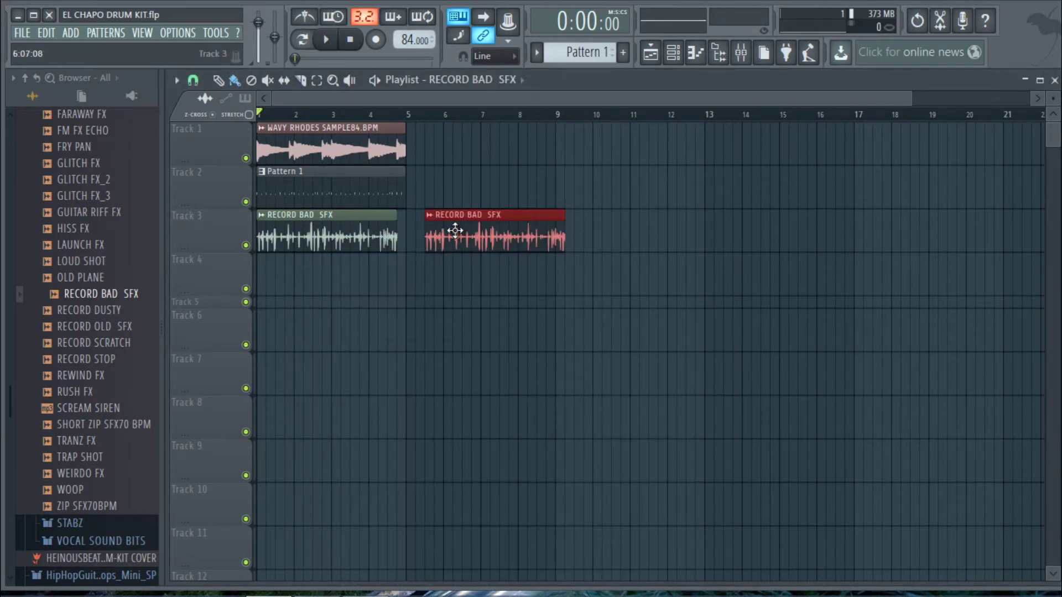
left_click_drag(455, 235, 425, 234)
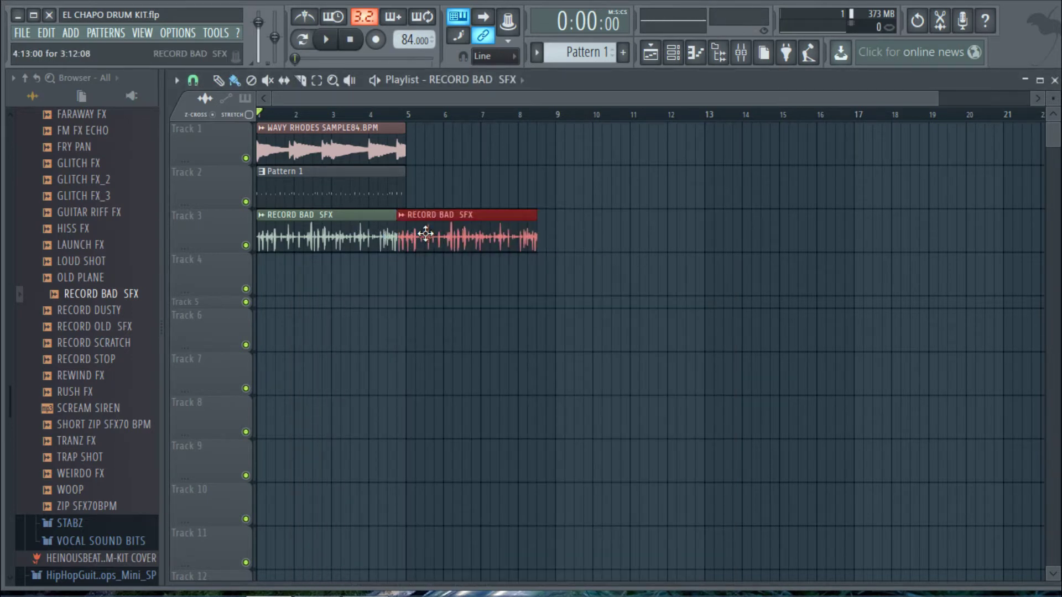
left_click(375, 80)
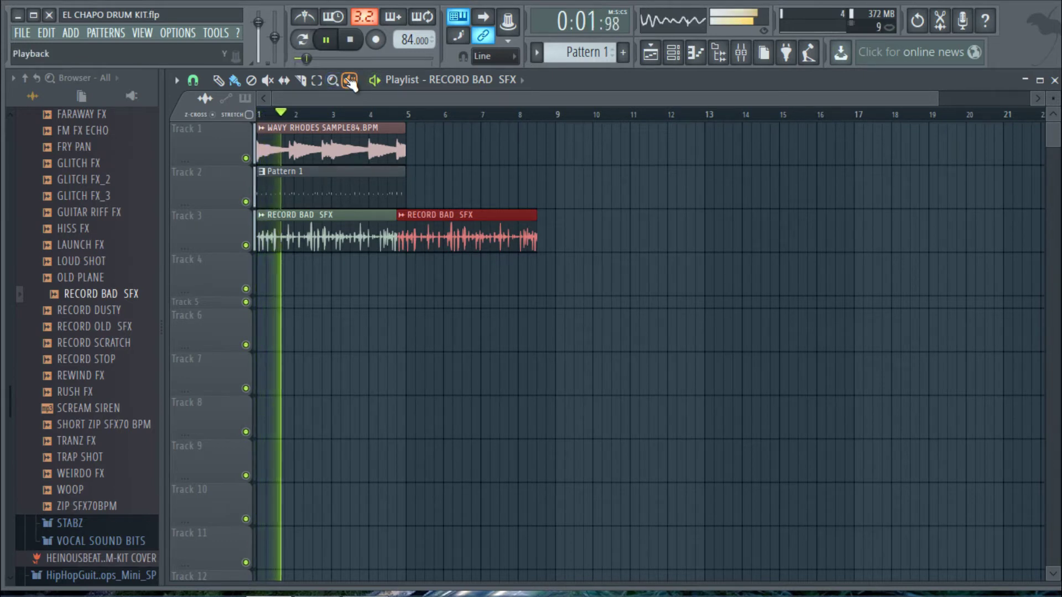
left_click(352, 41)
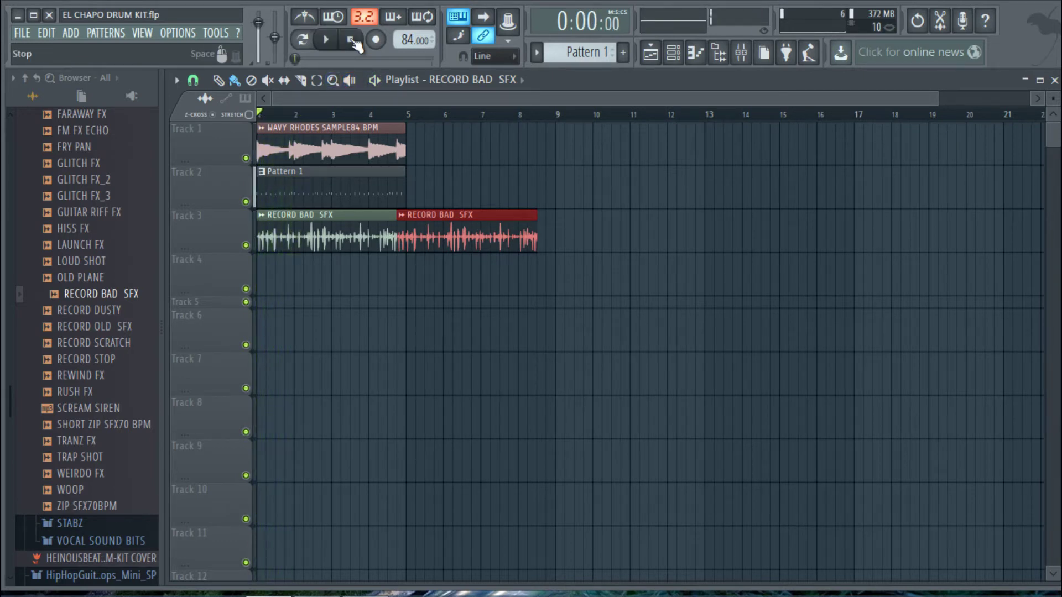
Slice the second RECORD BAD SFX clip on Track 3 at bar 5 and delete the part after the cut.
left_click(301, 81)
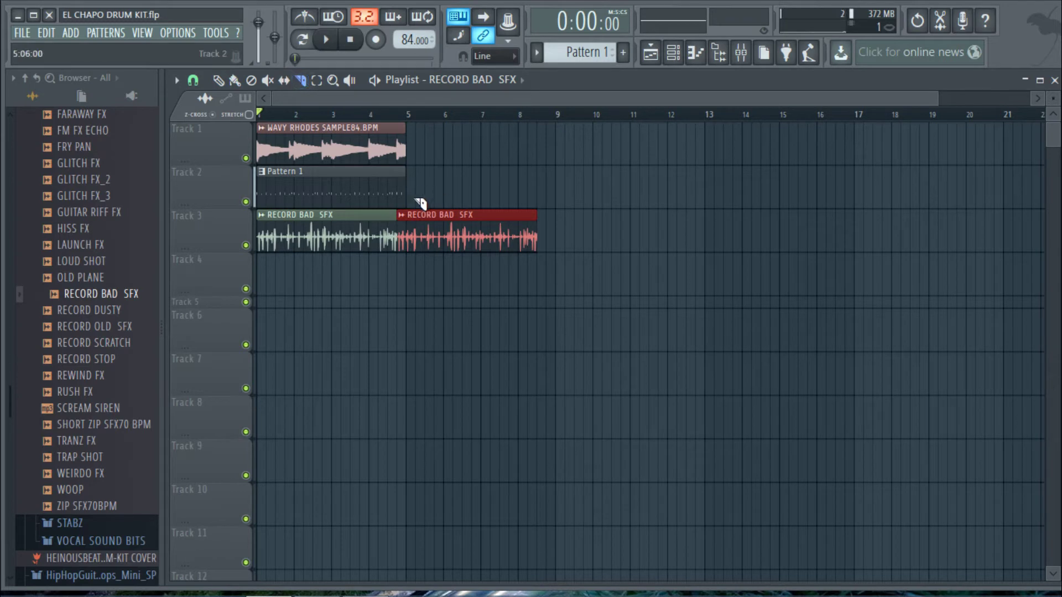
left_click_drag(418, 269, 417, 273)
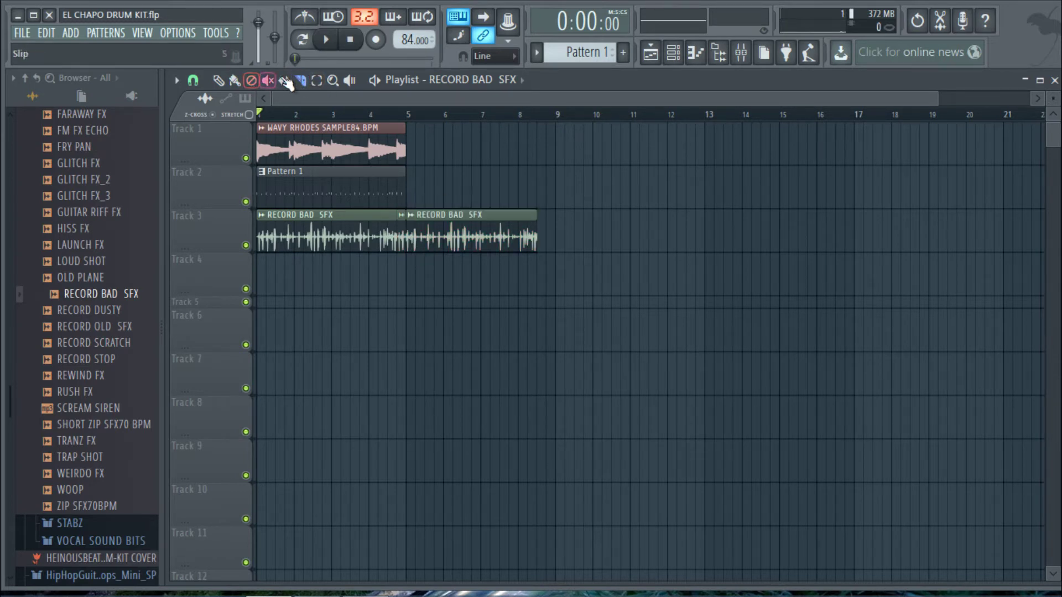
left_click(226, 81)
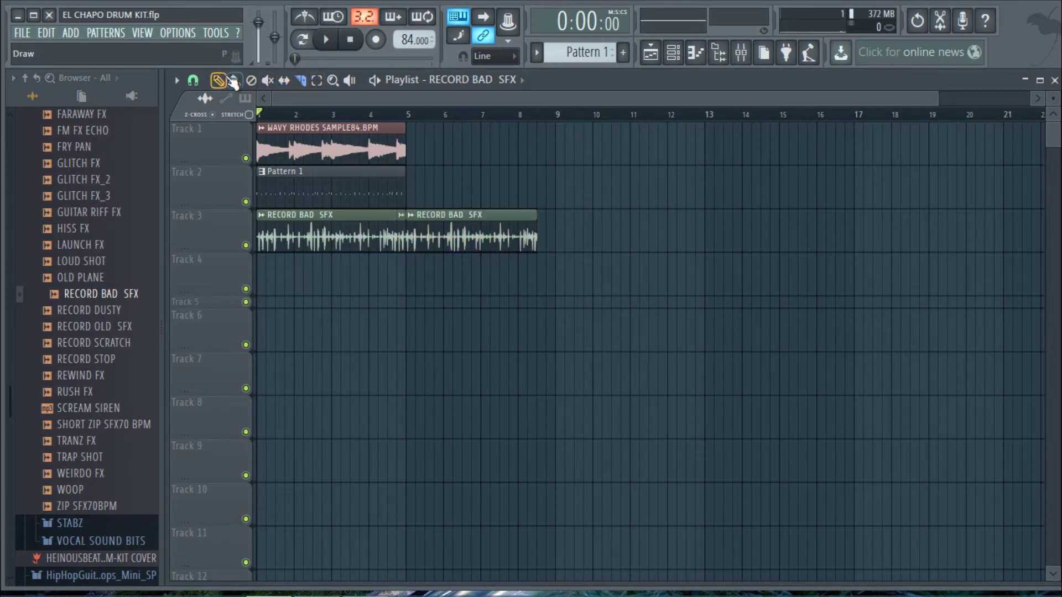
right_click(453, 236)
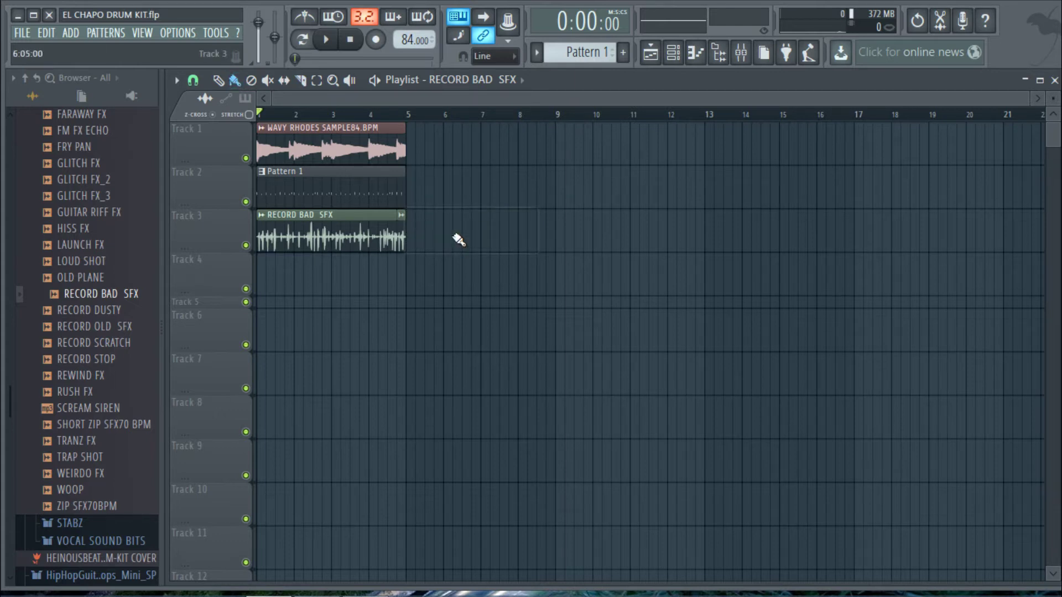
Route the RECORD BAD SFX clip to mixer insert 10 and lower its fader to about 45% (-14.2 dB).
double_click(270, 223)
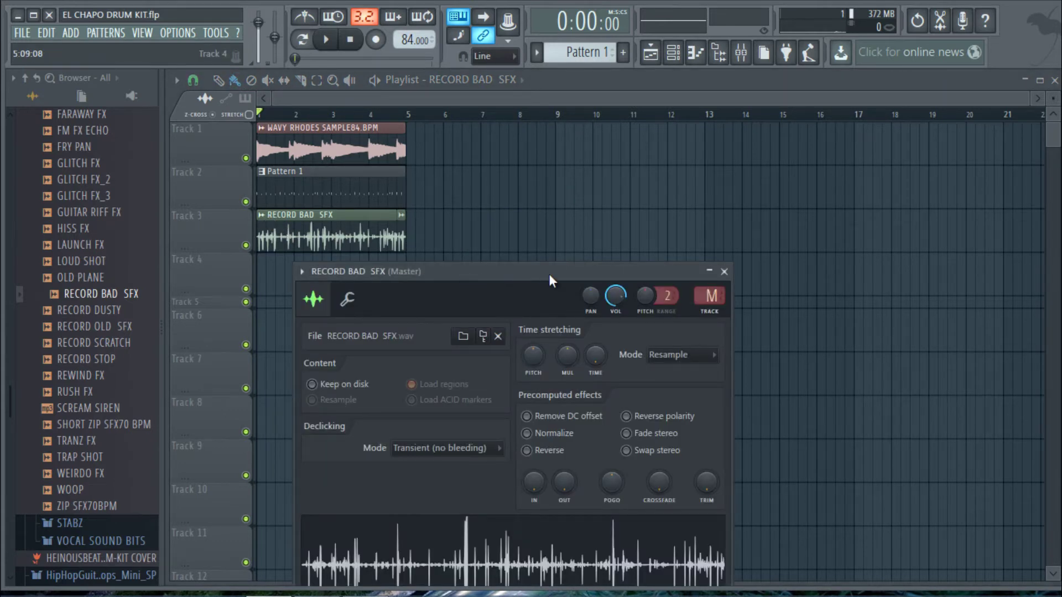
key("F9")
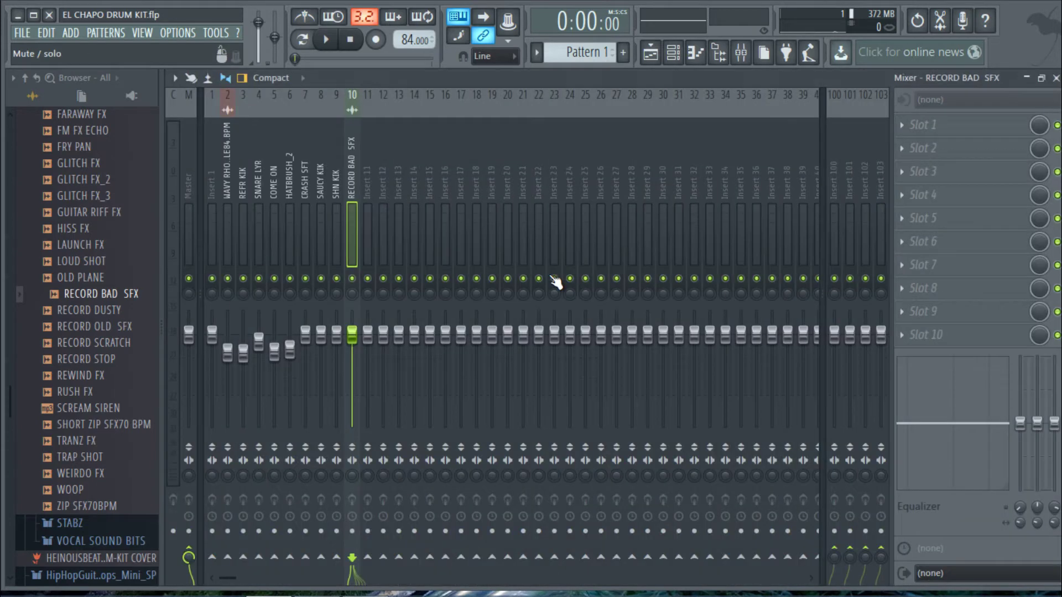
left_click_drag(360, 341, 360, 396)
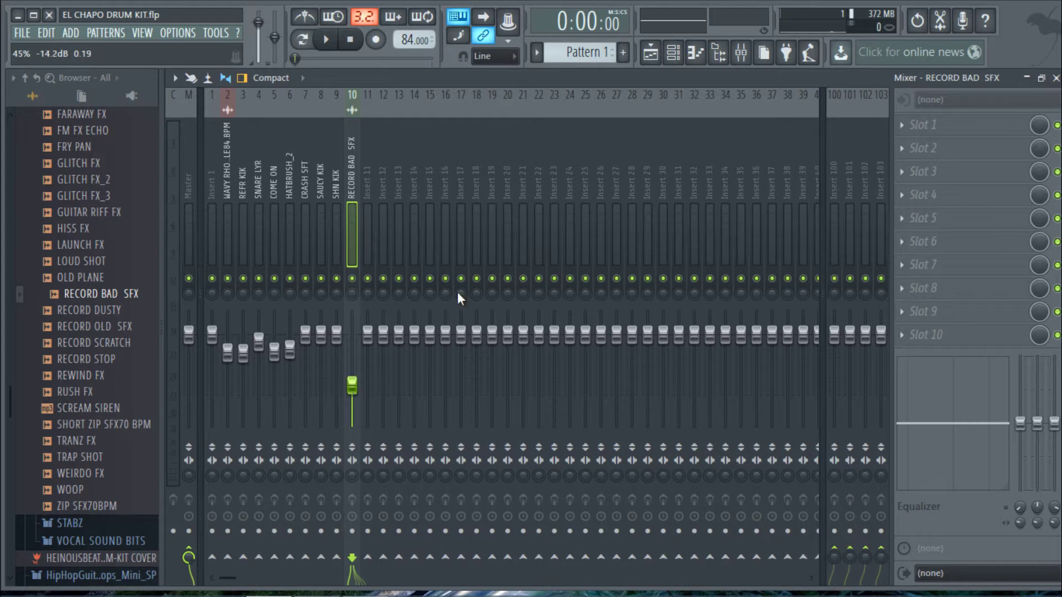
Move Pattern 1 to bar 5 and place copies of the WAVY RHODES and RECORD BAD SFX clips from bar 5 on their tracks.
left_click(651, 52)
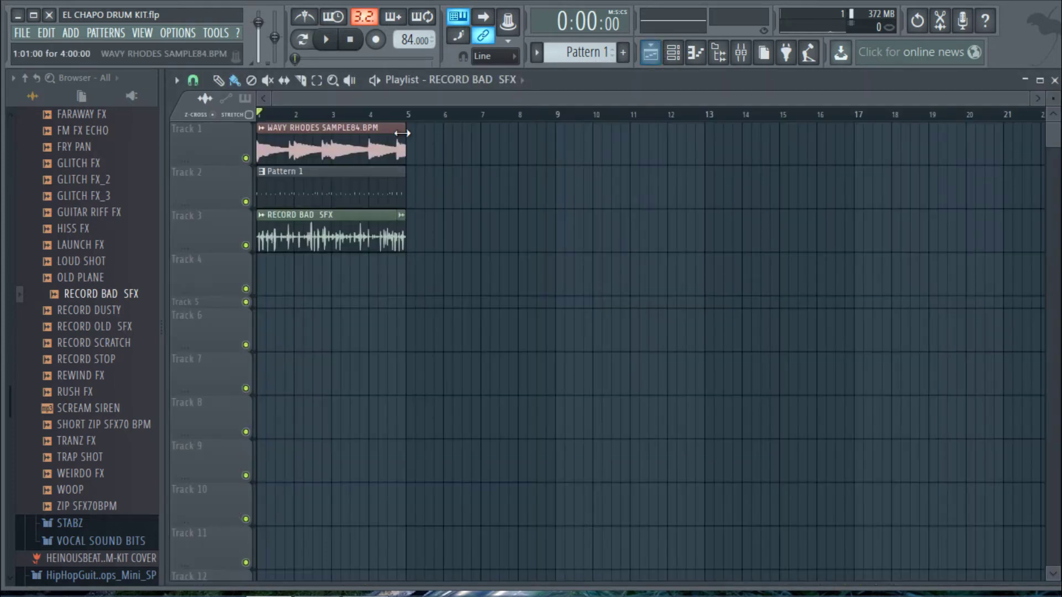
mouse_move(294, 187)
left_mouse_down()
mouse_move(461, 187)
mouse_move(443, 185)
left_mouse_up()
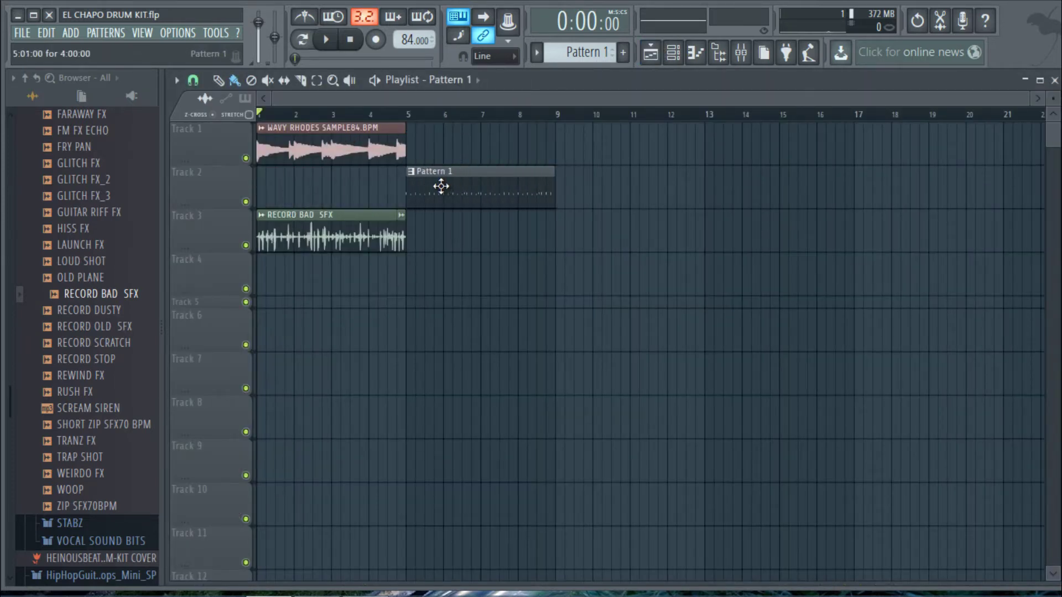
left_click(418, 152)
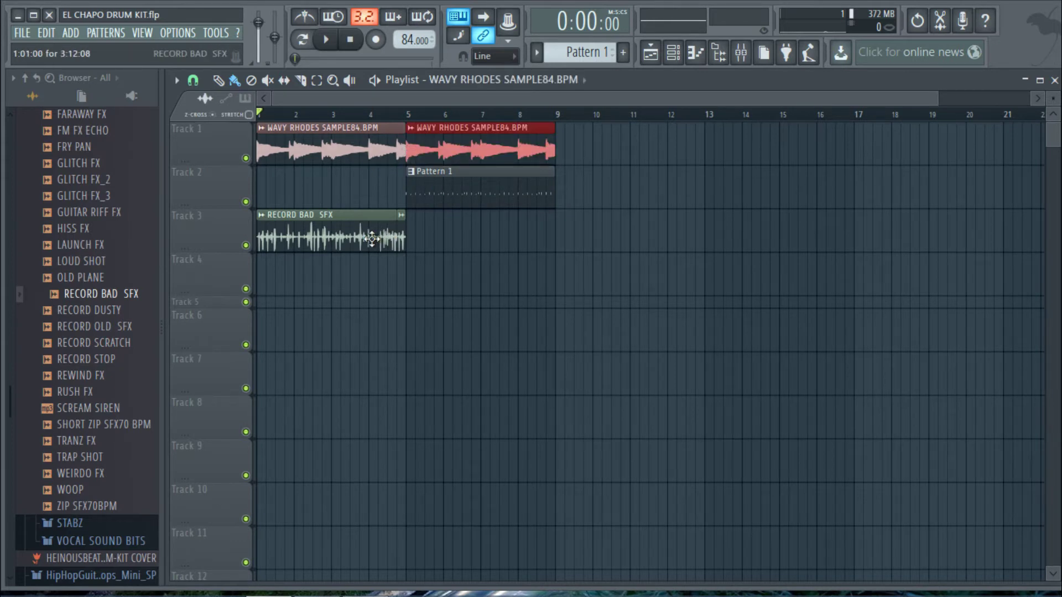
left_click(225, 230)
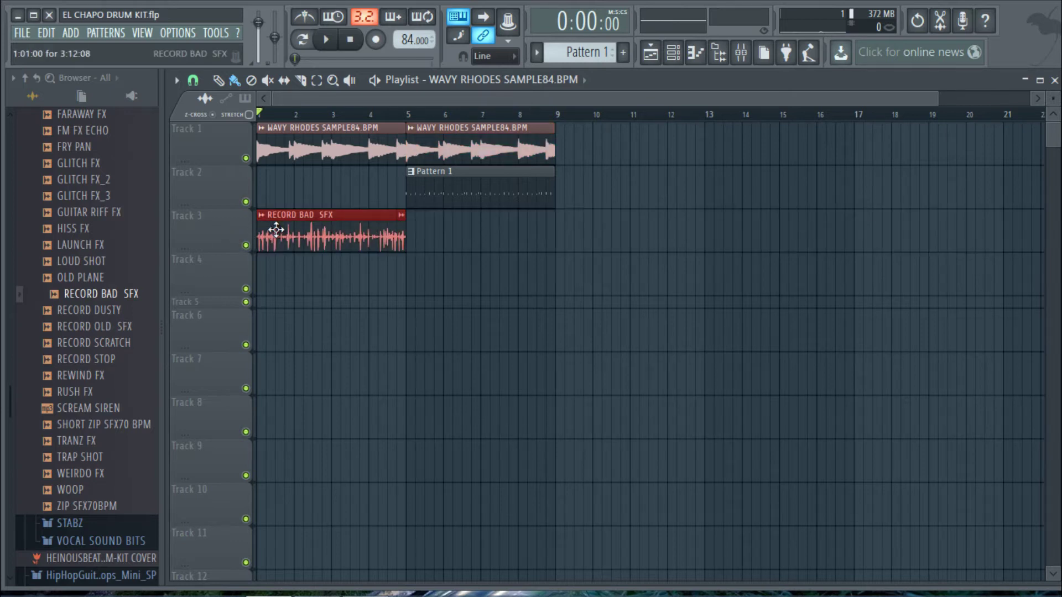
key("ctrl+b")
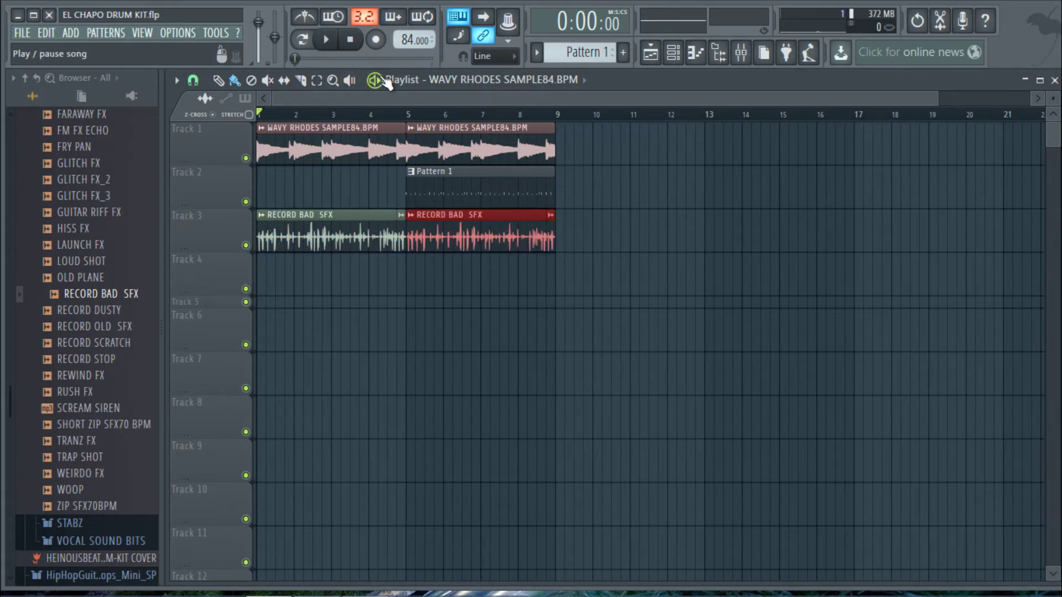
Play the opening bars of the extended arrangement to check the vinyl noise level.
key("space")
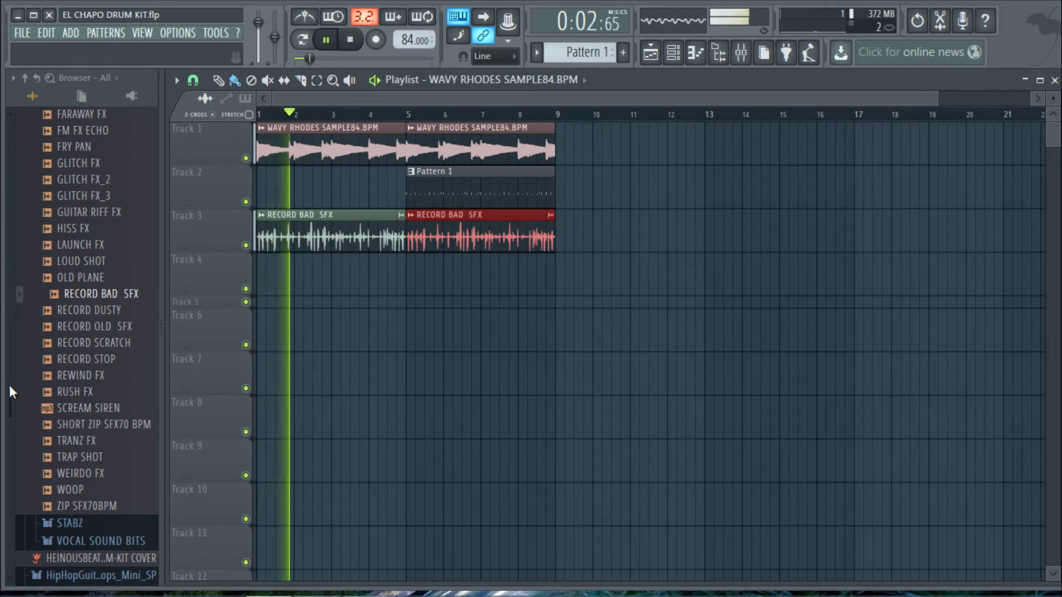
left_click_drag(8, 396, 8, 441)
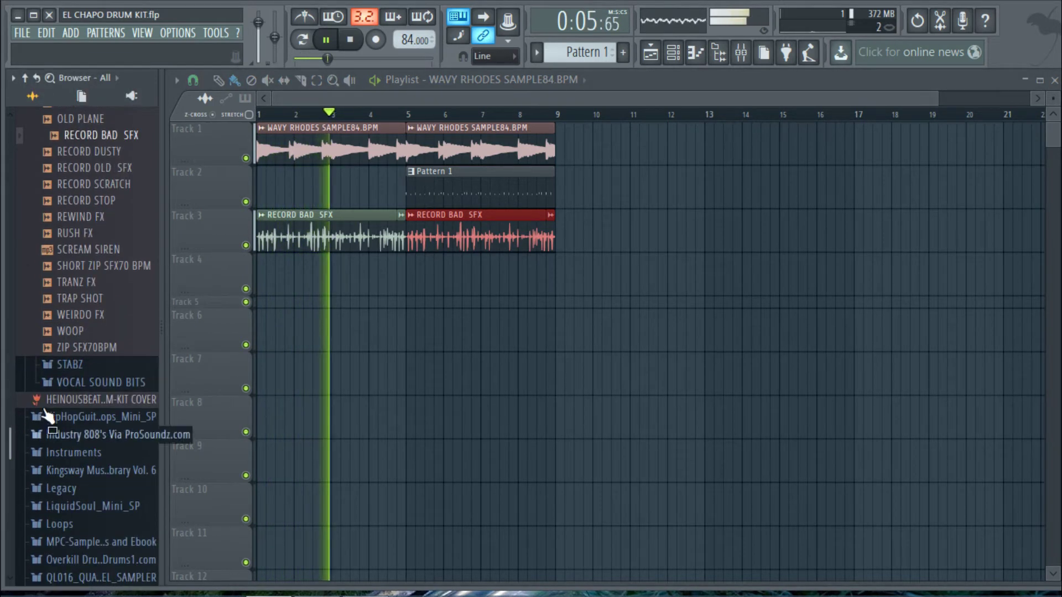
left_click(349, 39)
Place the ALL I NEED vocal from the VOCAL SOUND BITS folder on Track 4 at 1:13:00 and play the arrangement briefly.
left_click(96, 384)
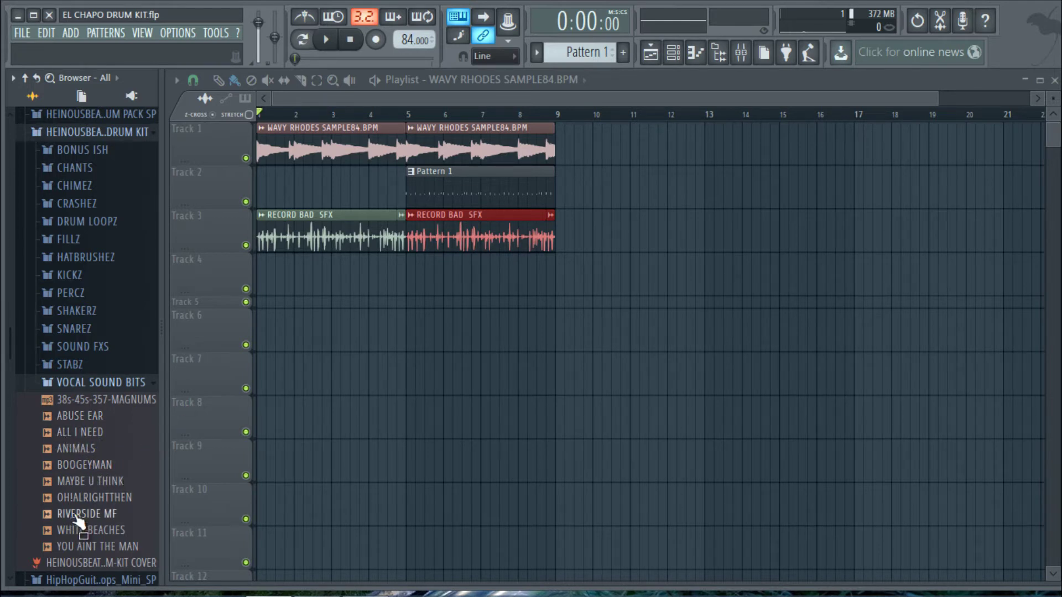
left_click_drag(77, 432, 308, 280)
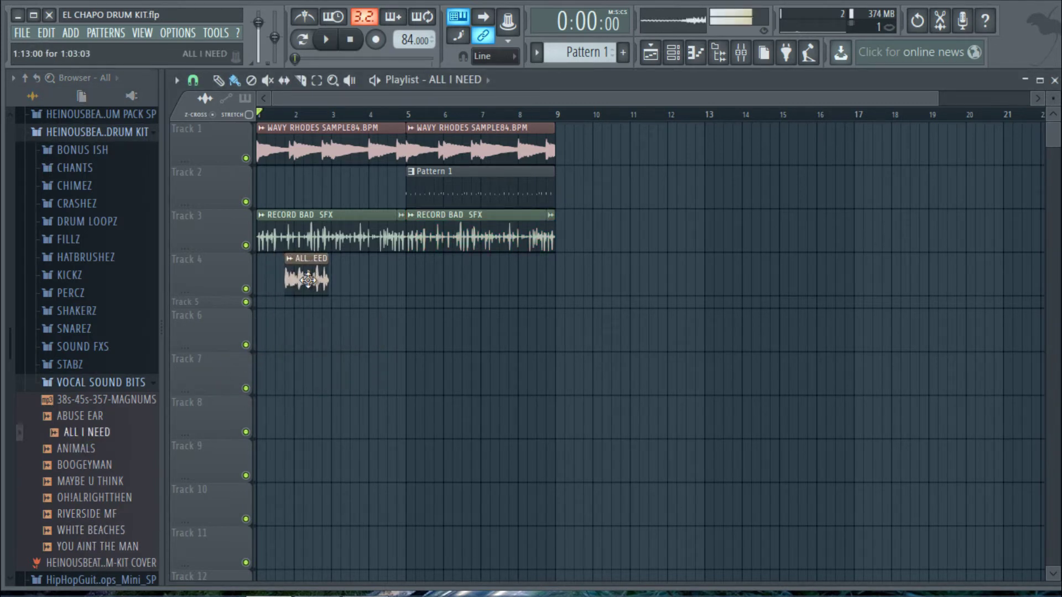
left_click(384, 84)
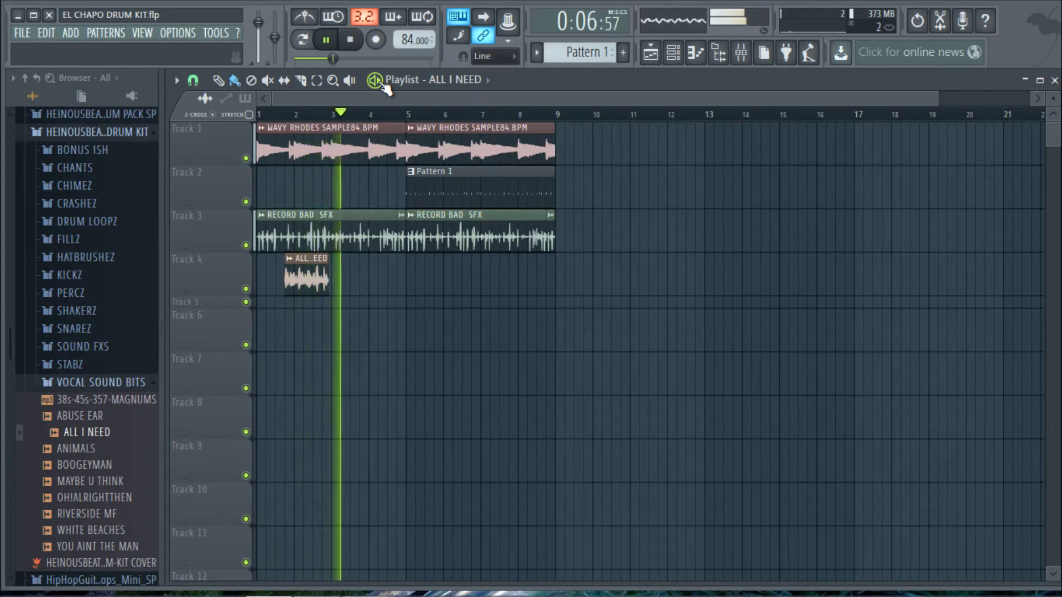
left_click(350, 39)
Route the ALL I NEED clip to mixer insert 11 and lower its fader moderately.
double_click(302, 267)
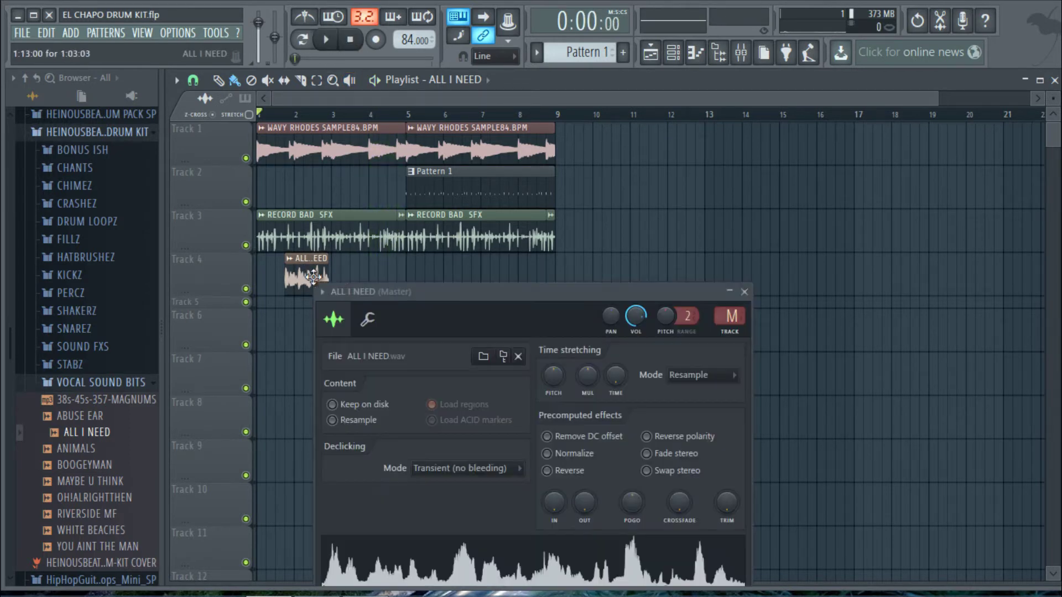
left_click_drag(453, 298, 462, 183)
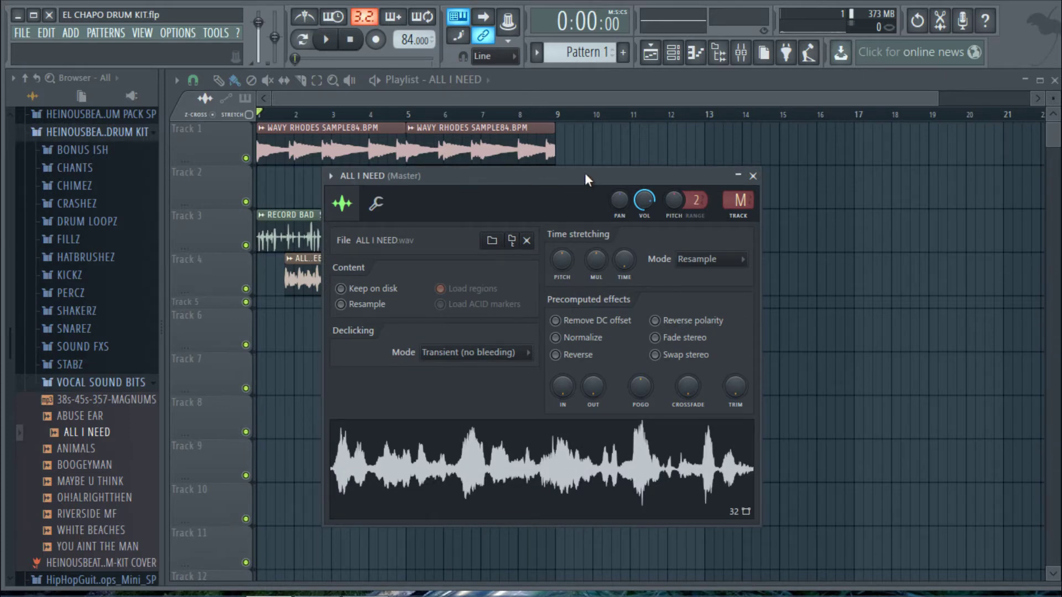
key("F9")
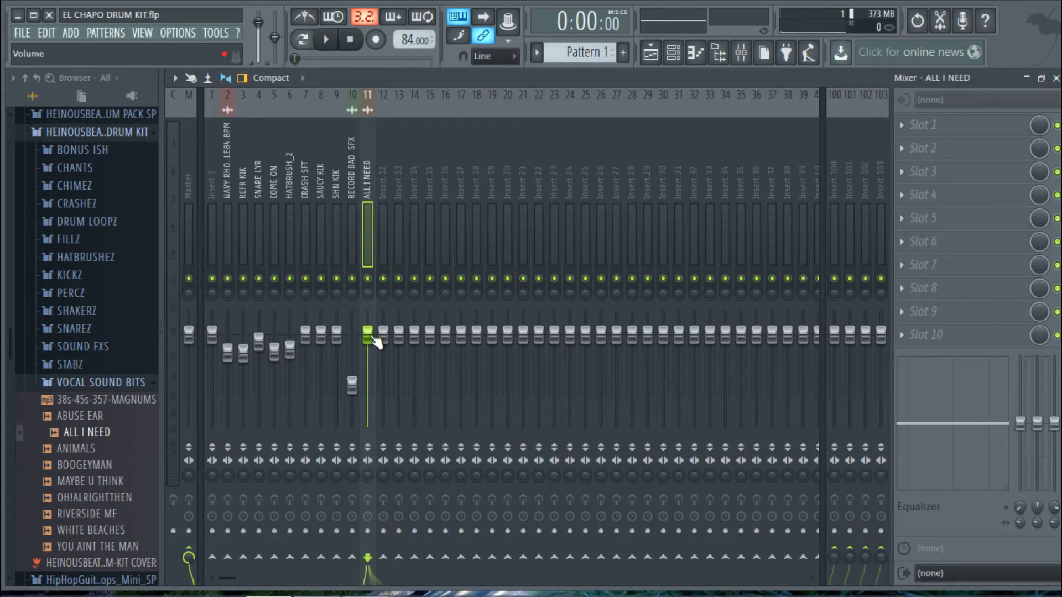
left_click_drag(377, 341, 379, 384)
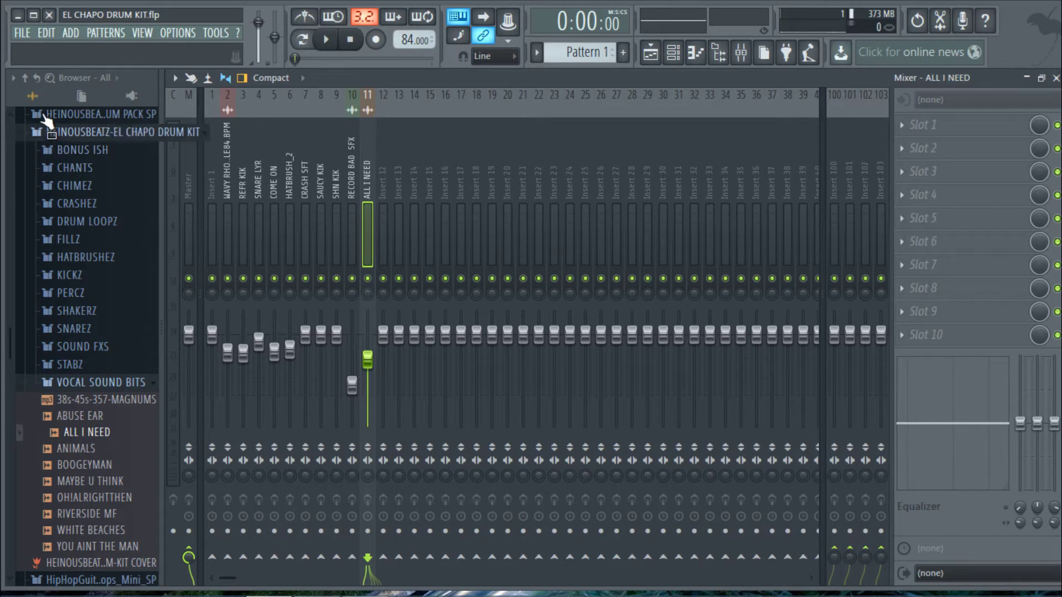
Load the FabFilter Timeless 2 delay from the plugin database into slot 1 of the ALL I NEED mixer insert.
left_click(133, 95)
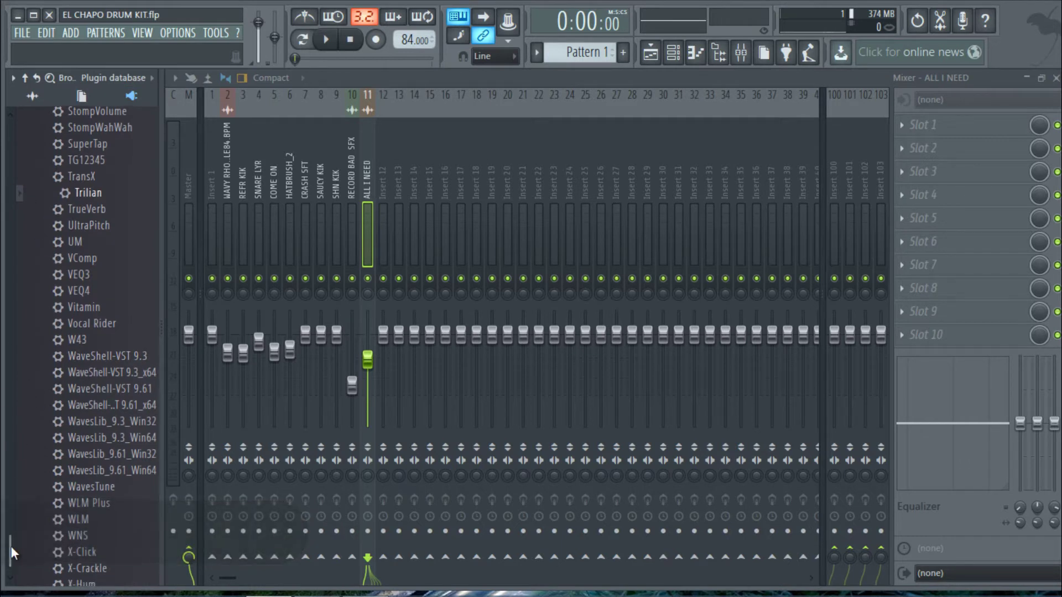
left_click_drag(11, 546, 8, 221)
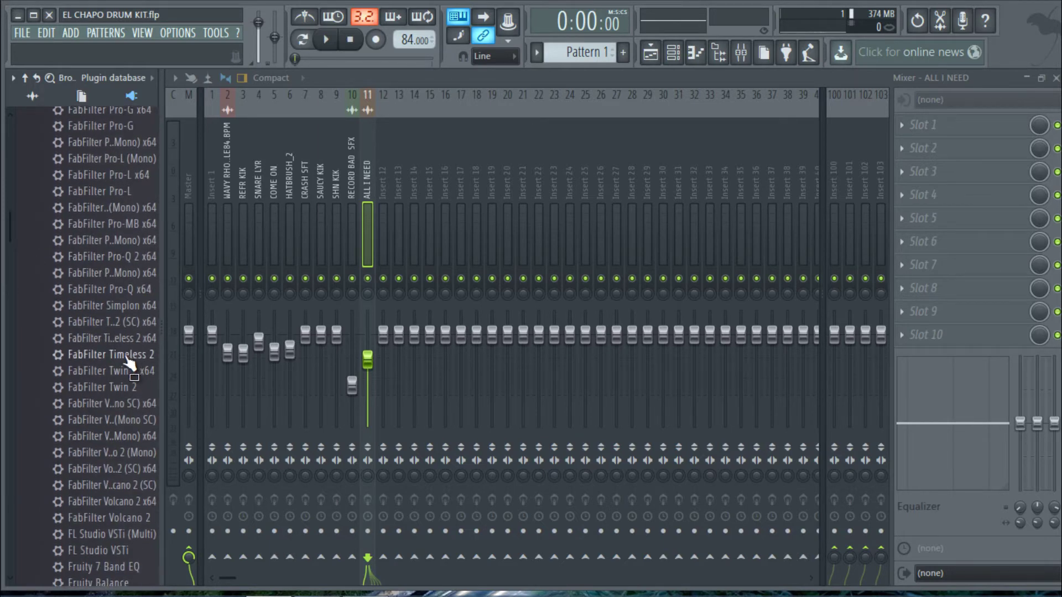
left_click_drag(118, 359, 923, 126)
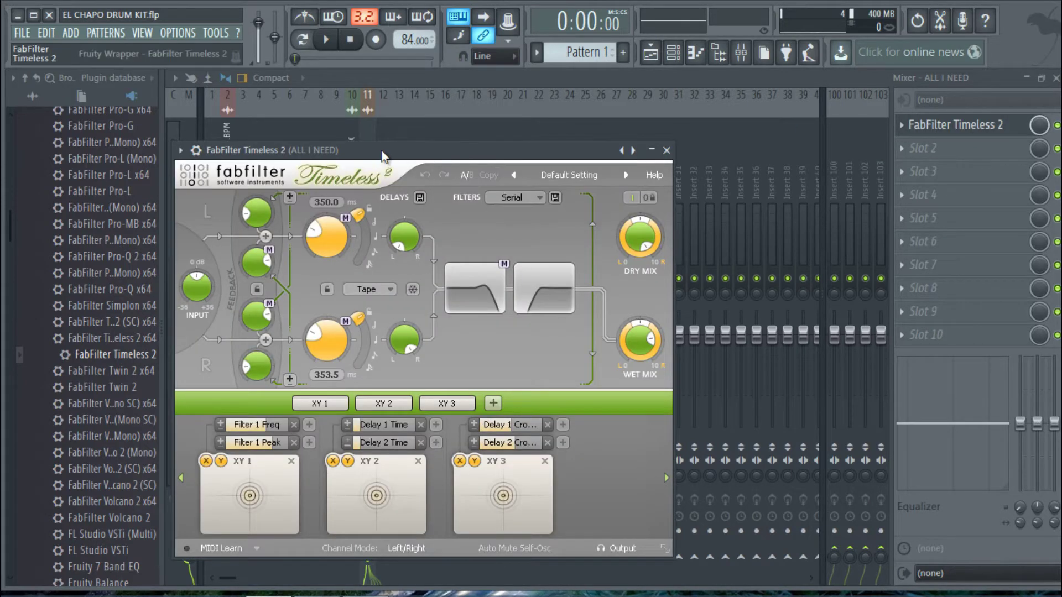
left_click_drag(381, 151, 641, 113)
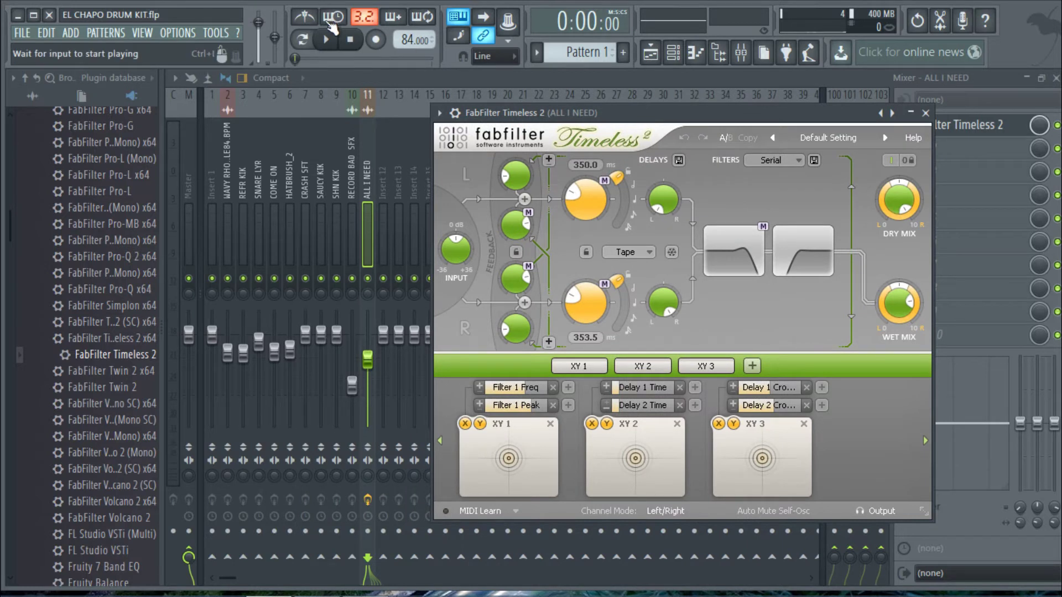
Lower the ALL I NEED fader further while playing the arrangement, and return to the playlist with the sample folders listed.
left_click(327, 41)
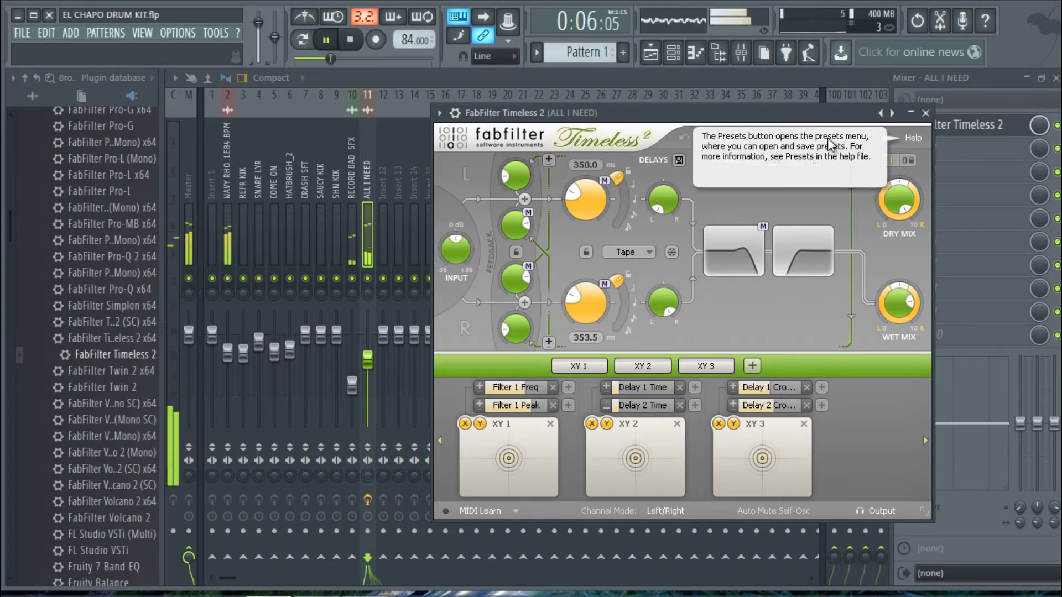
left_click_drag(376, 366, 376, 394)
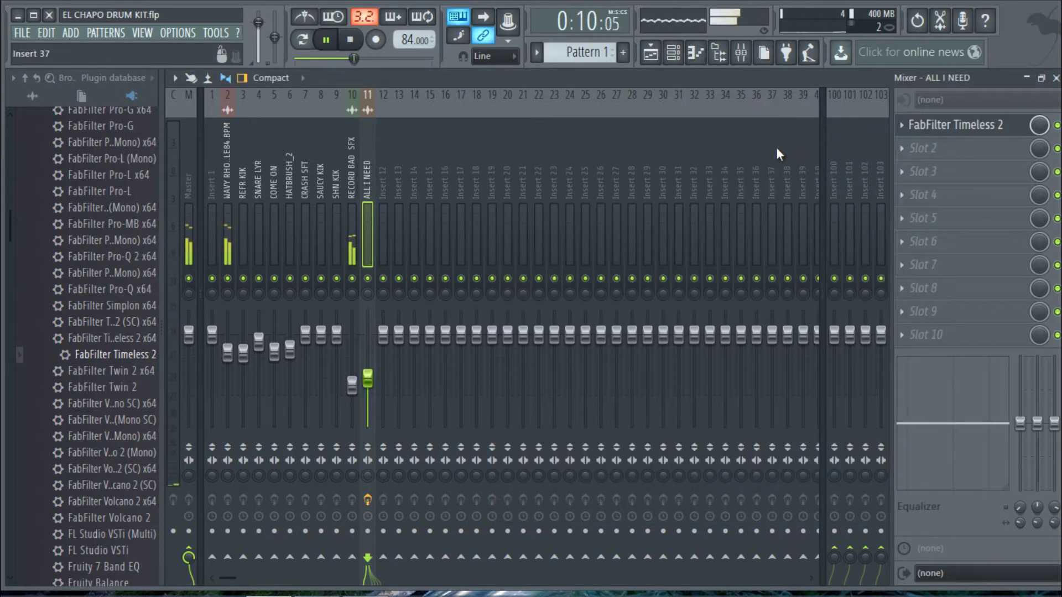
left_click(1056, 79)
left_click(1056, 79)
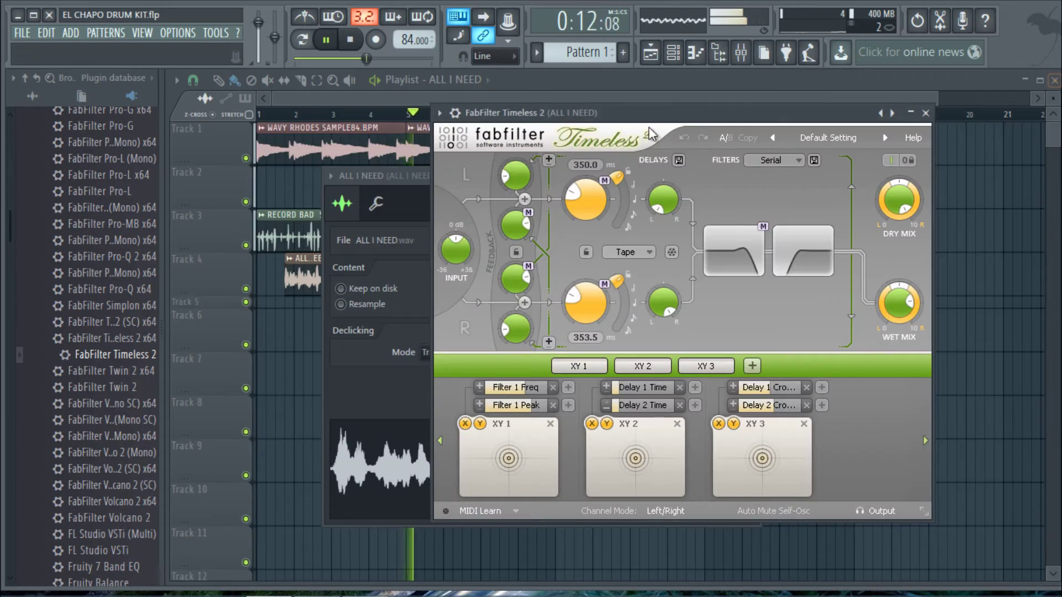
left_click(463, 95)
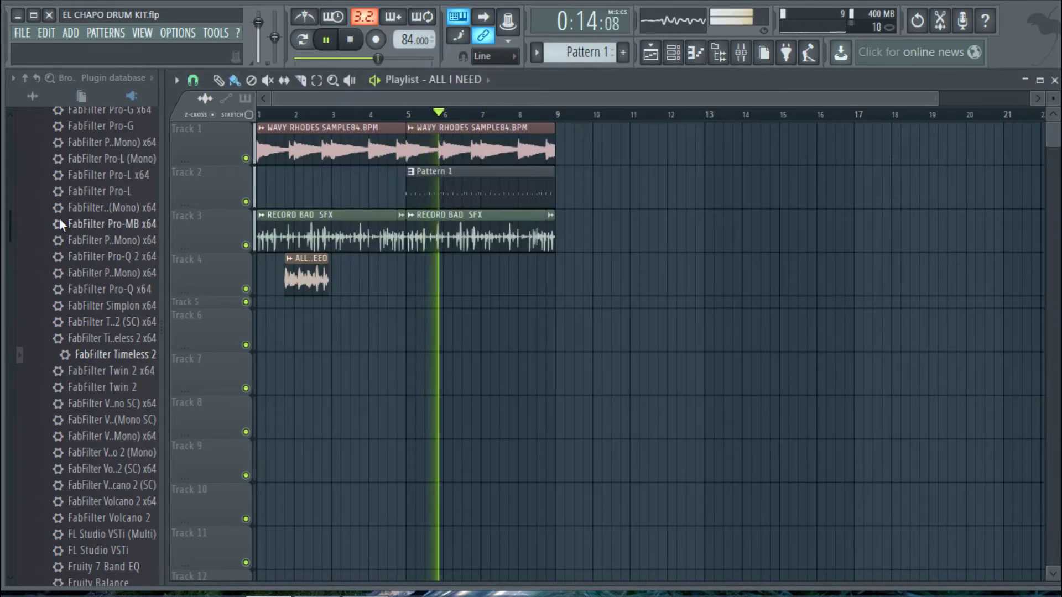
left_click(27, 94)
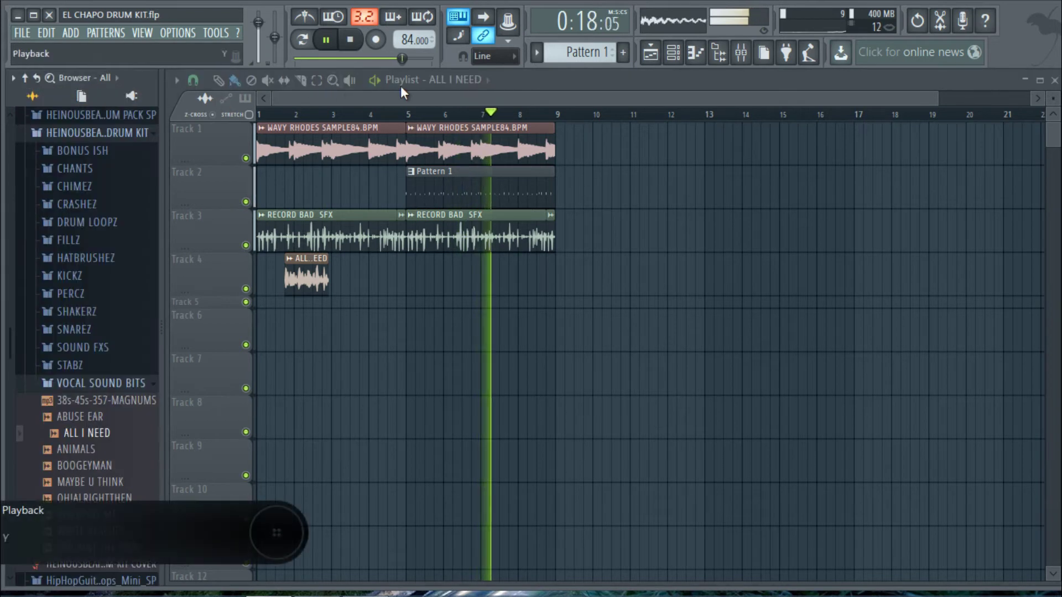
left_click(350, 40)
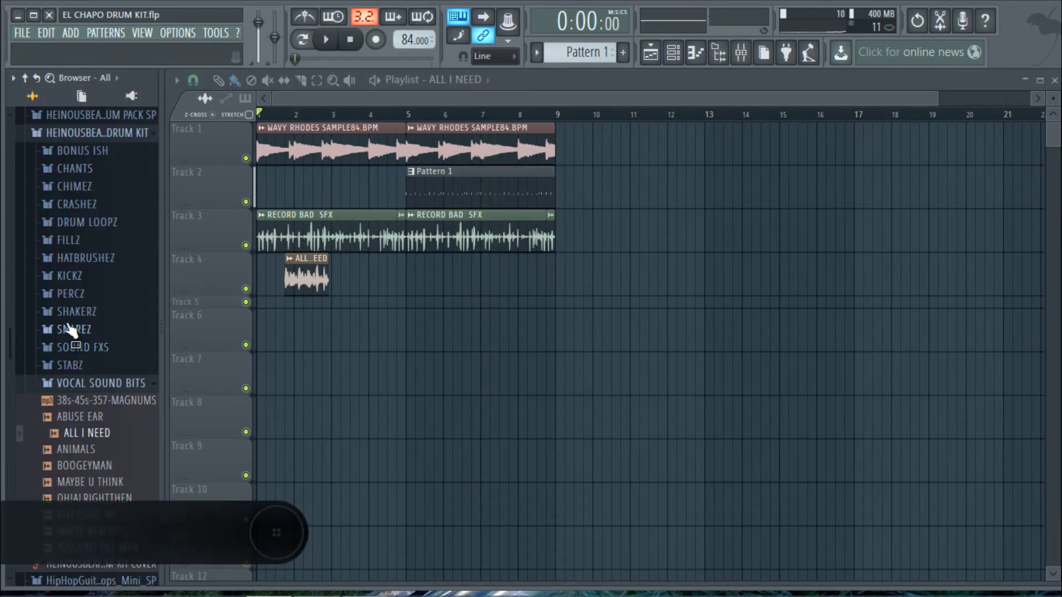
Place DARKFALL FX from the SOUND FXS folder on Track 5 at bar 4 and restore that track to normal height.
left_click(97, 349)
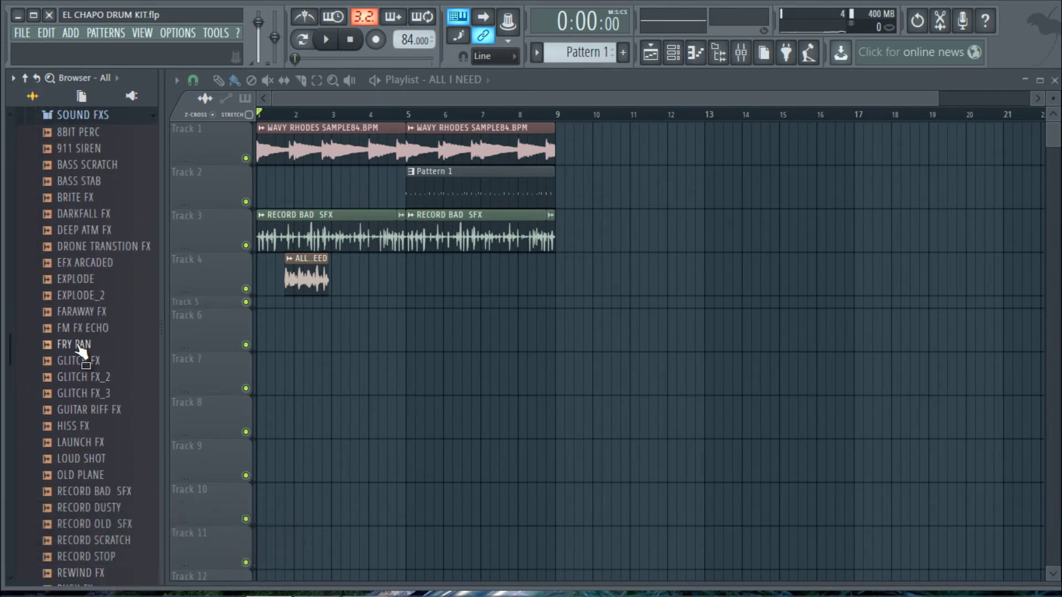
left_click_drag(81, 350, 379, 302)
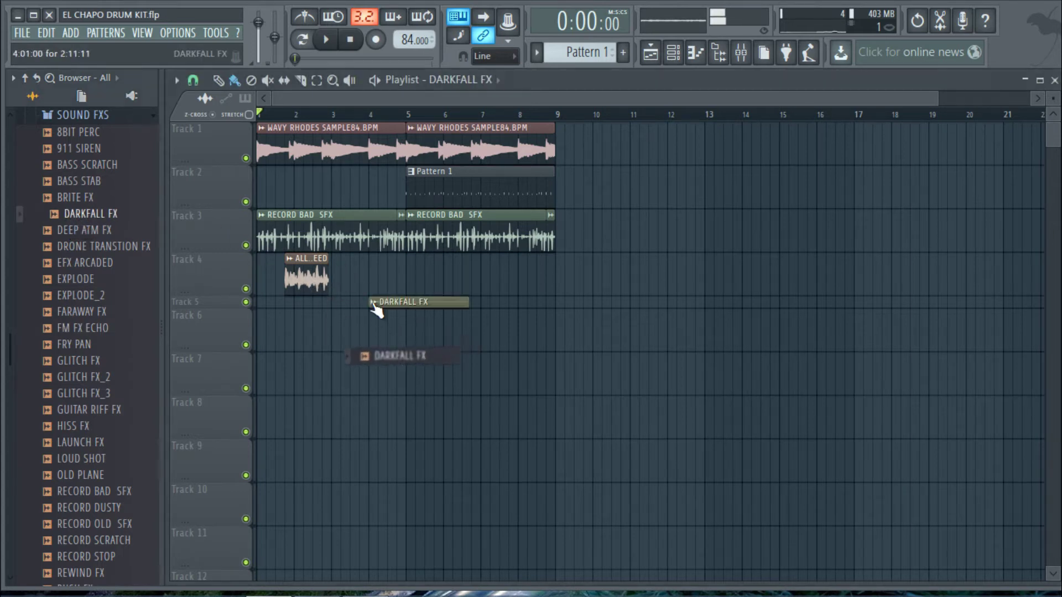
right_click(222, 310)
Open the DARKFALL FX sample in a new channel of the channel rack and close both DARKFALL FX settings windows.
double_click(403, 303)
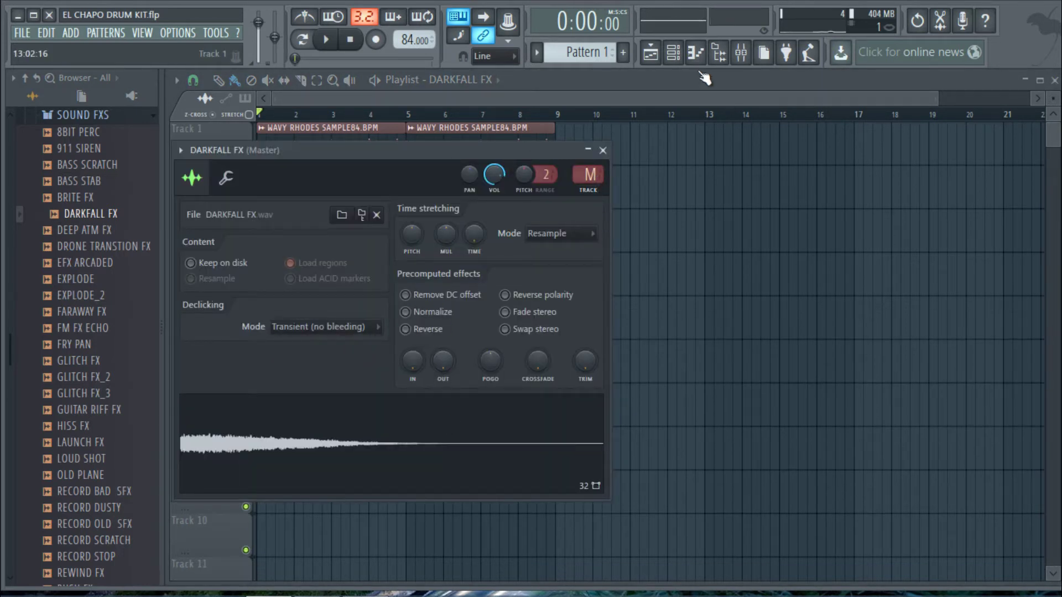
left_click(673, 52)
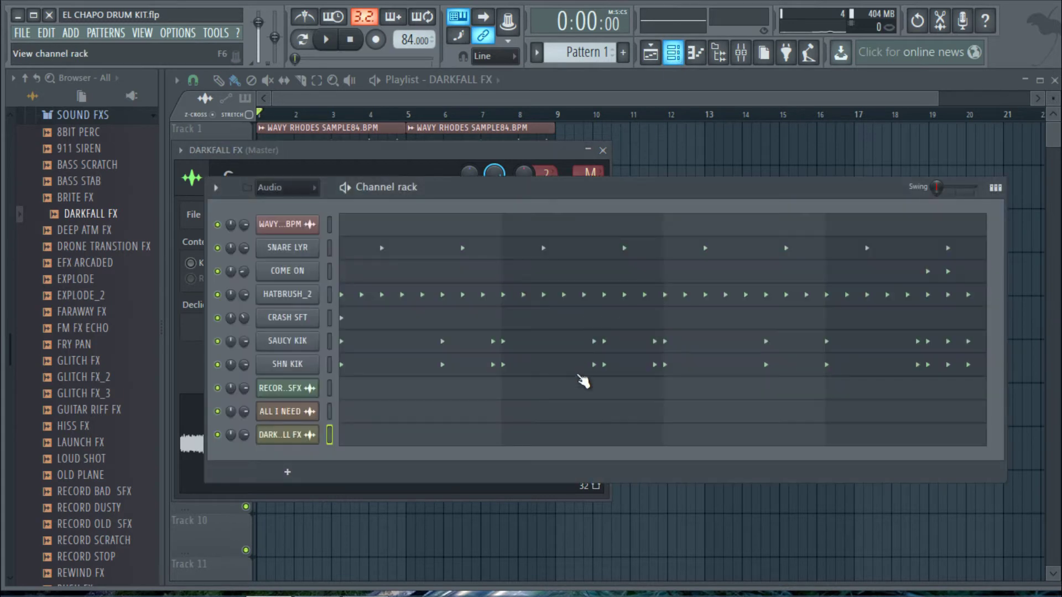
right_click(81, 214)
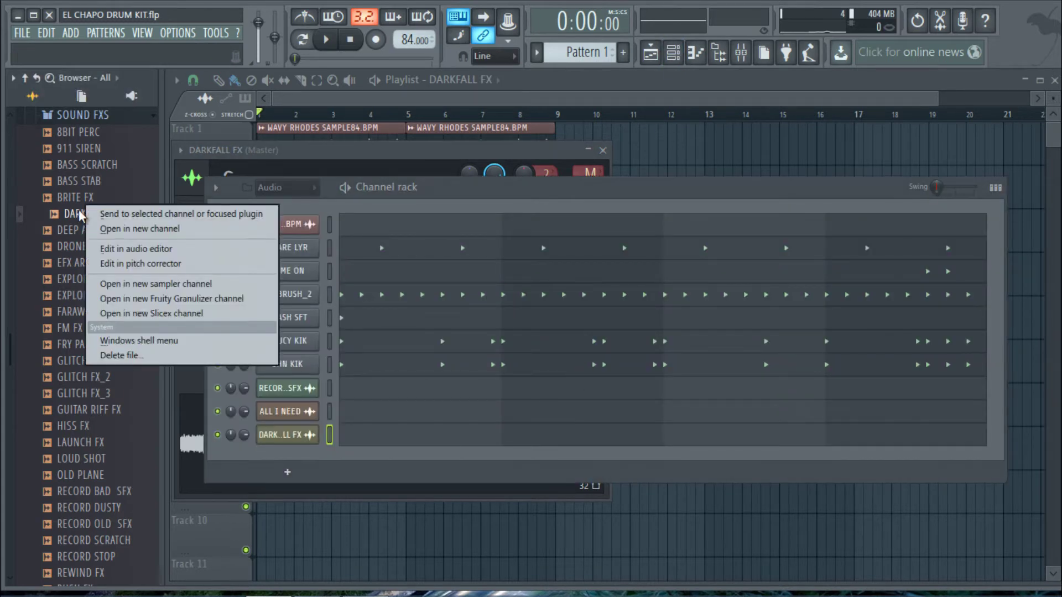
left_click(128, 229)
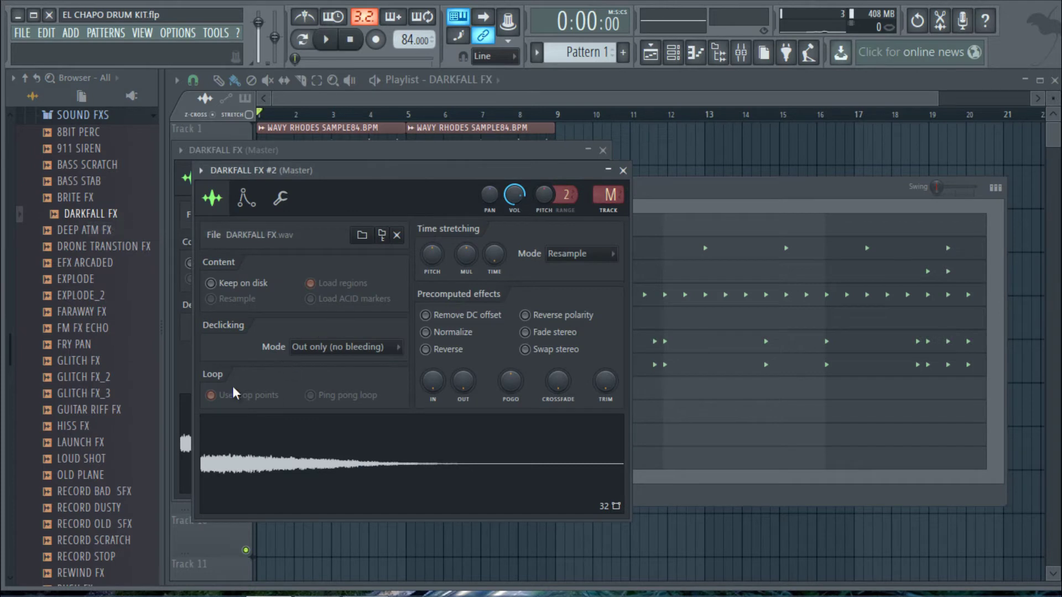
left_click(623, 170)
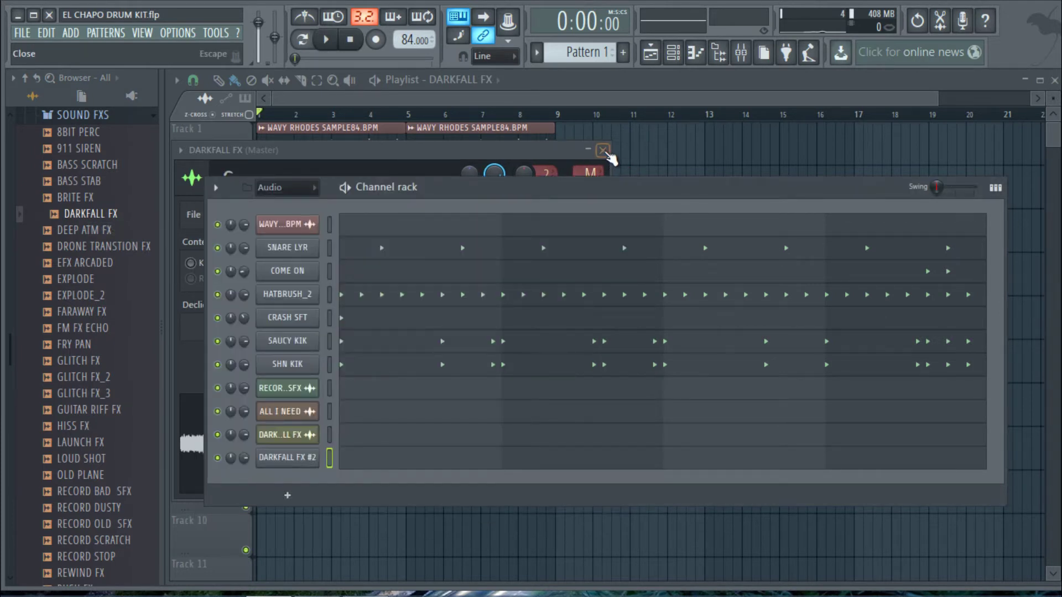
left_click(603, 151)
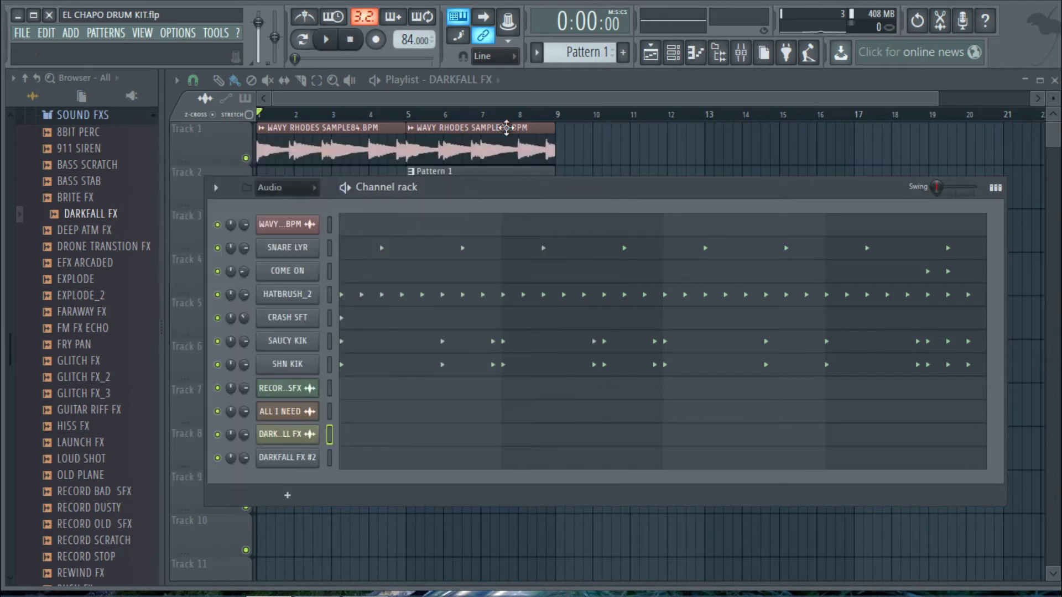
Hide the channel rack, play the playlist arrangement from the start and stop playback.
key("F6")
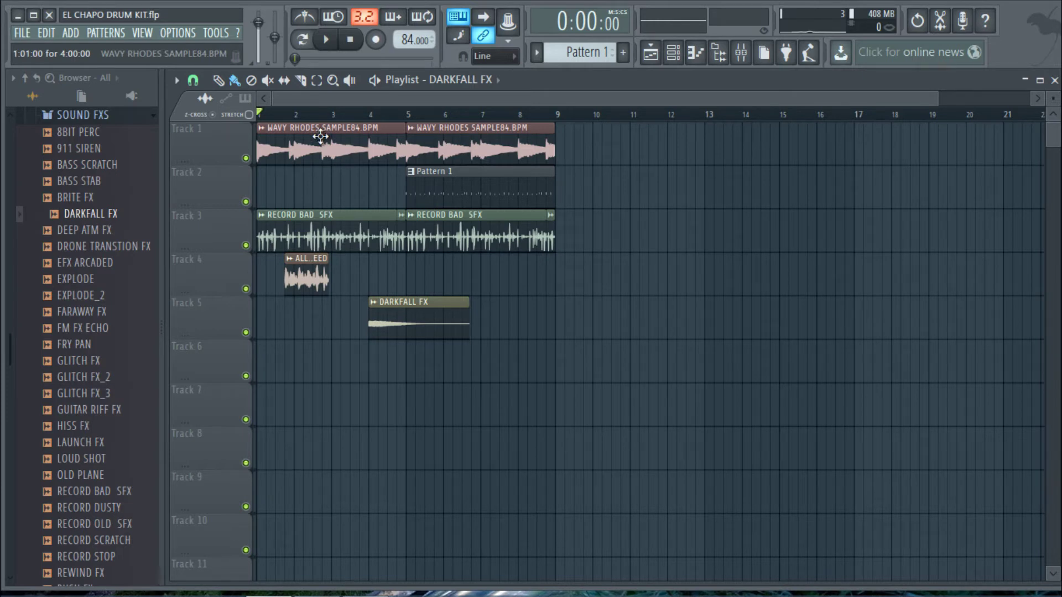
left_click(375, 80)
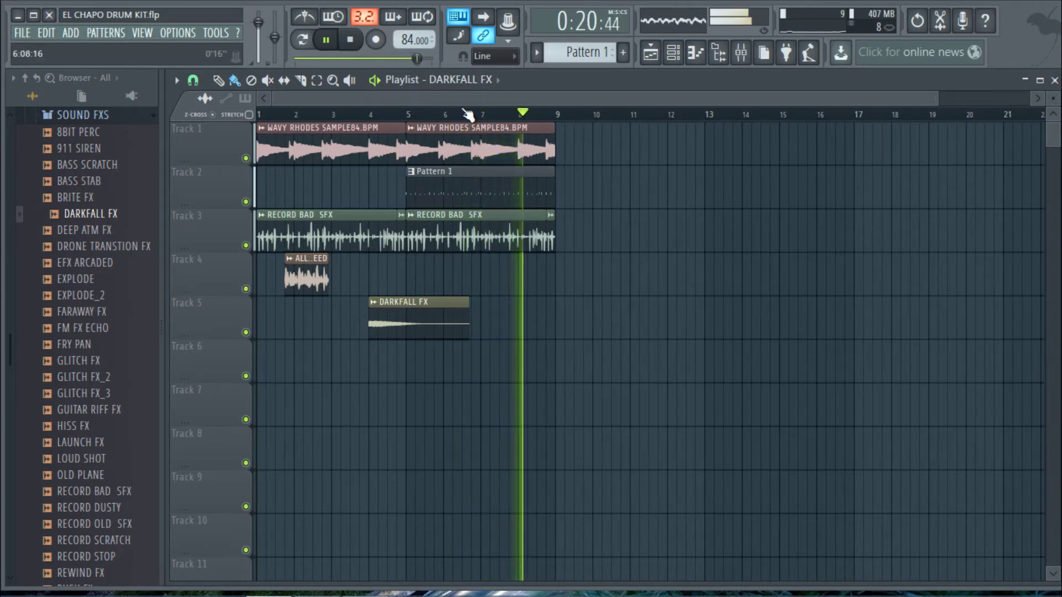
left_click(350, 40)
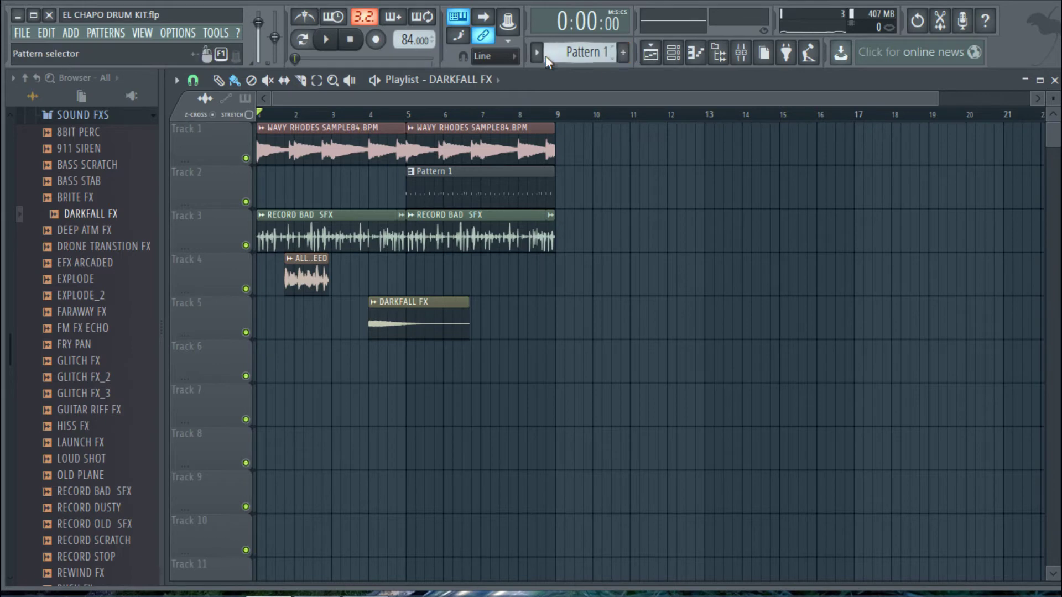
Open Pattern 1 from the playlist, bring up the channel rack and check the COME ON channel's sampler settings.
double_click(451, 195)
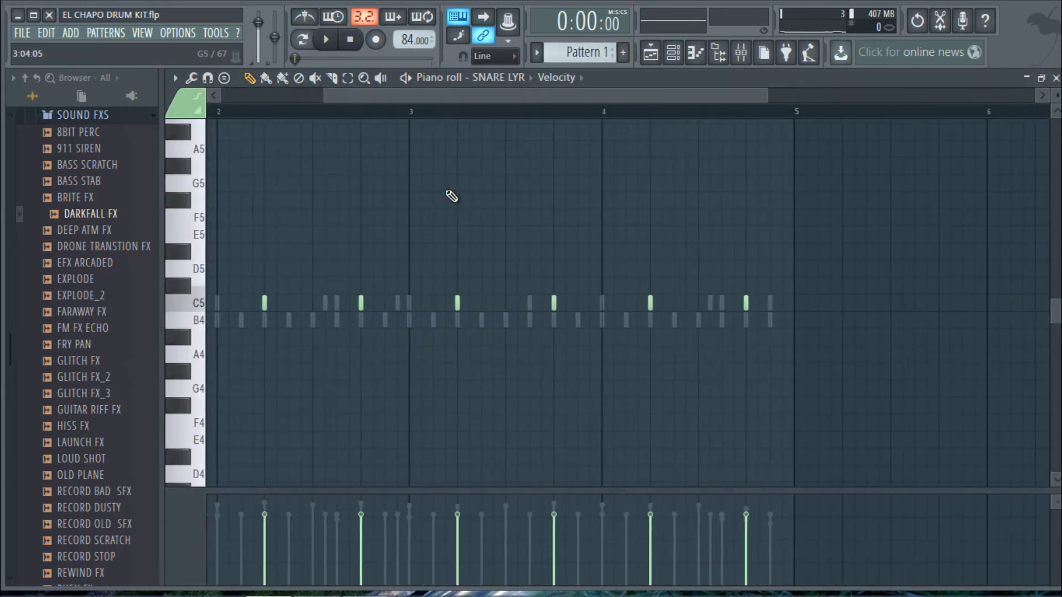
left_click(673, 58)
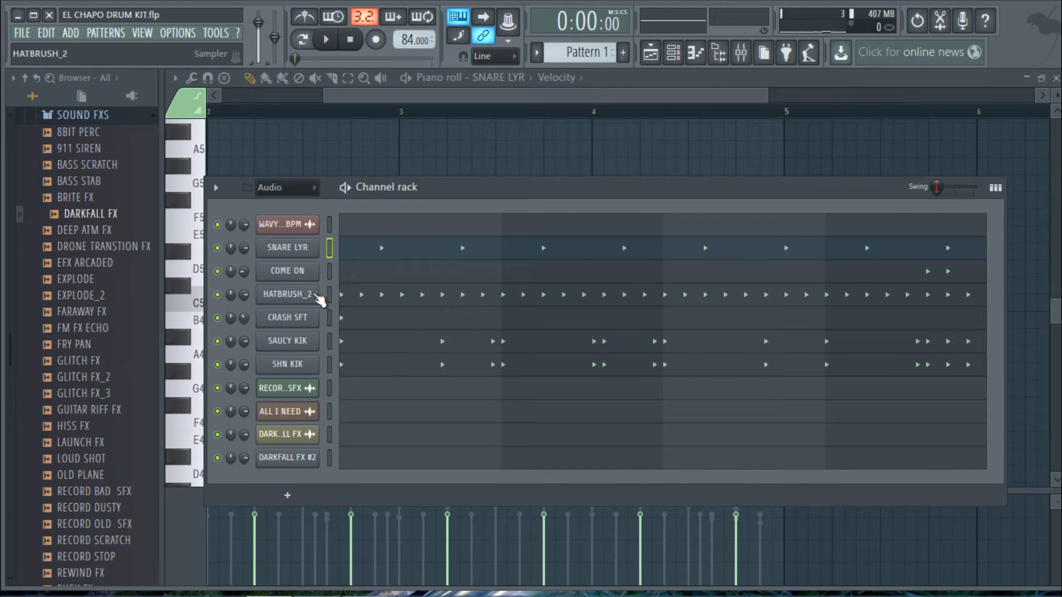
left_click(299, 271)
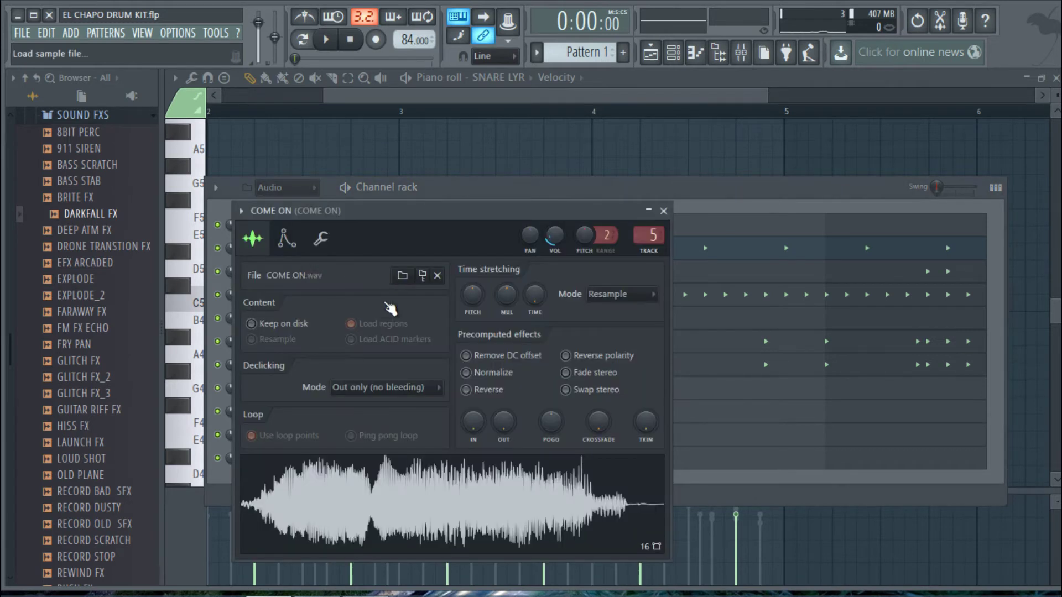
left_click(664, 211)
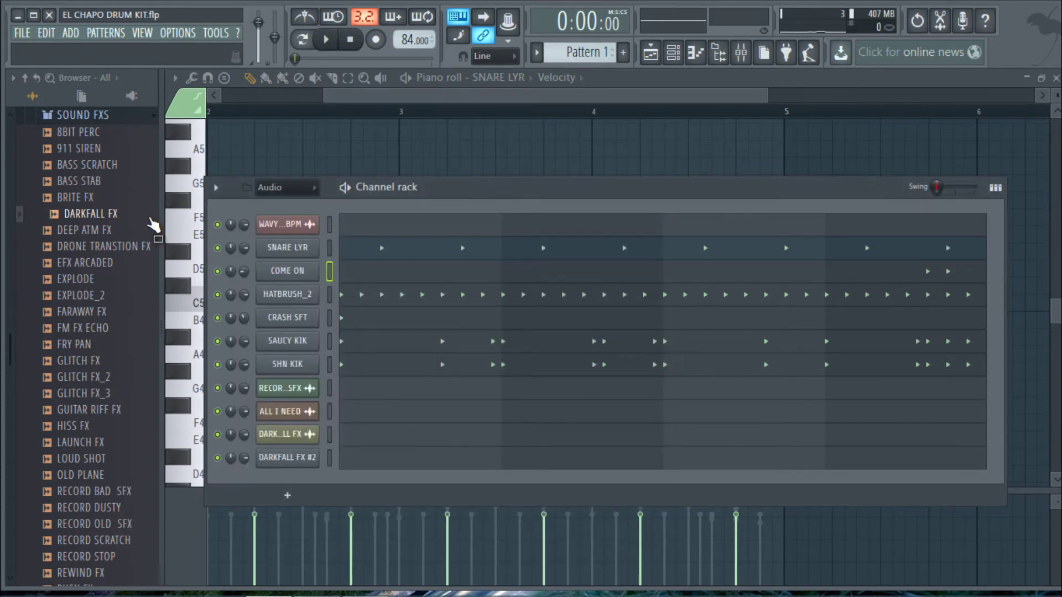
Audition samples in the SNAREZ folder and replace the SNARE LYR channel's sample with SNARE STK.
left_click(78, 116)
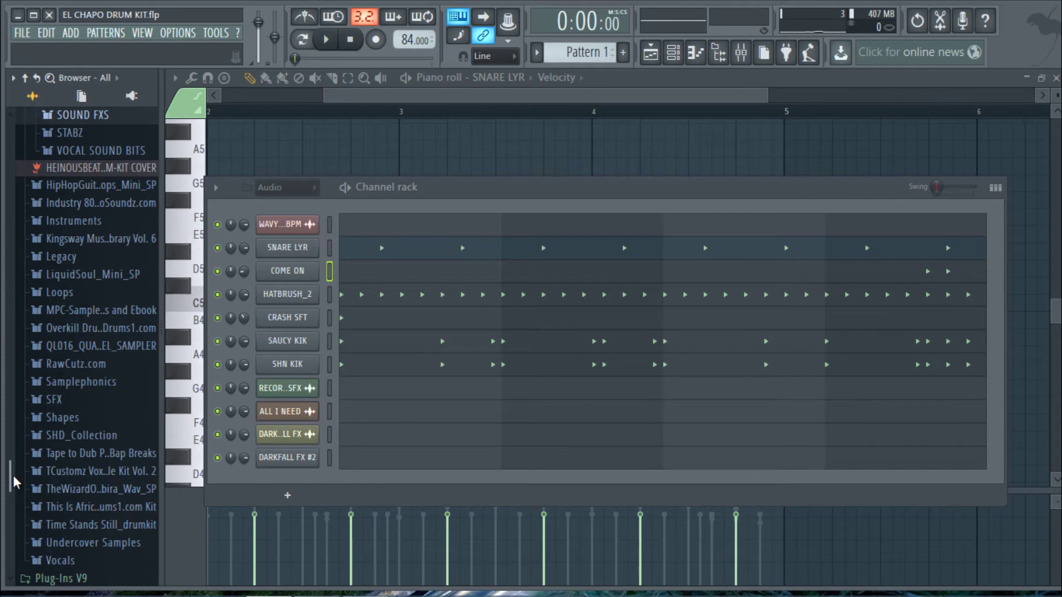
scroll(13, 475, "up", 5)
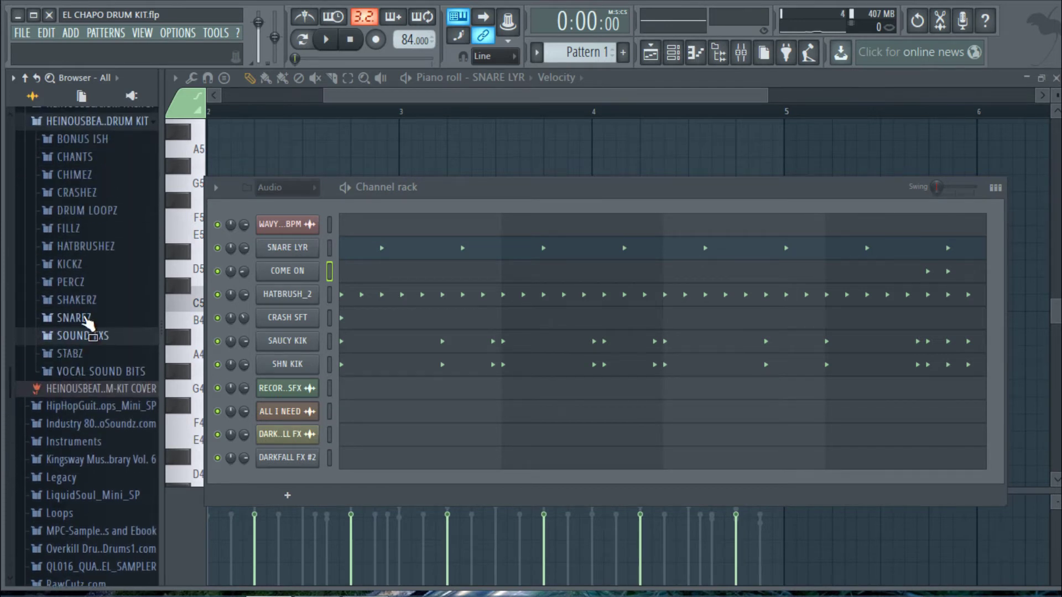
left_click(74, 318)
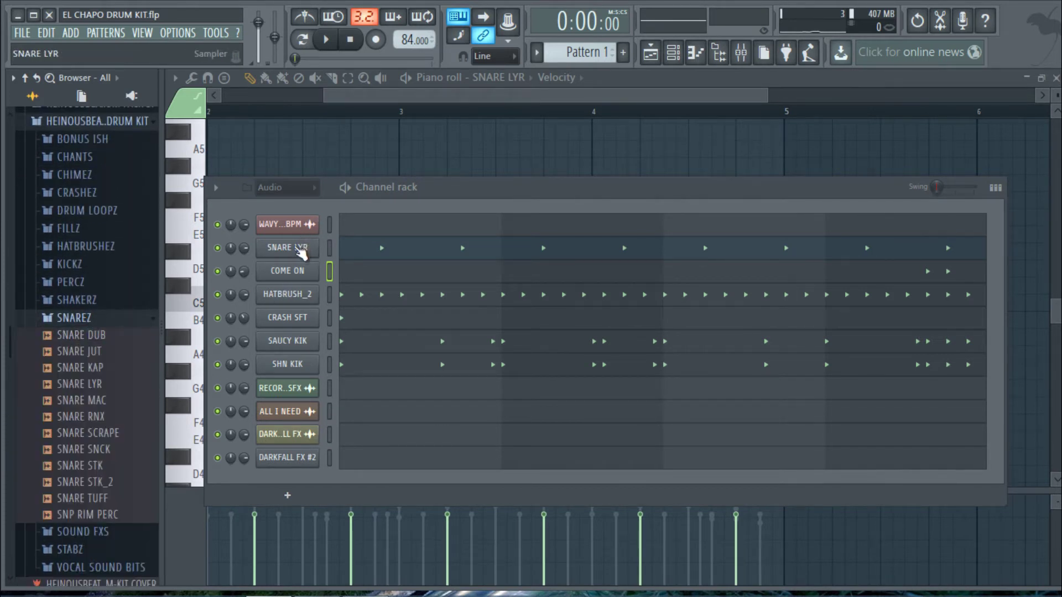
left_click(80, 365)
left_click(83, 466)
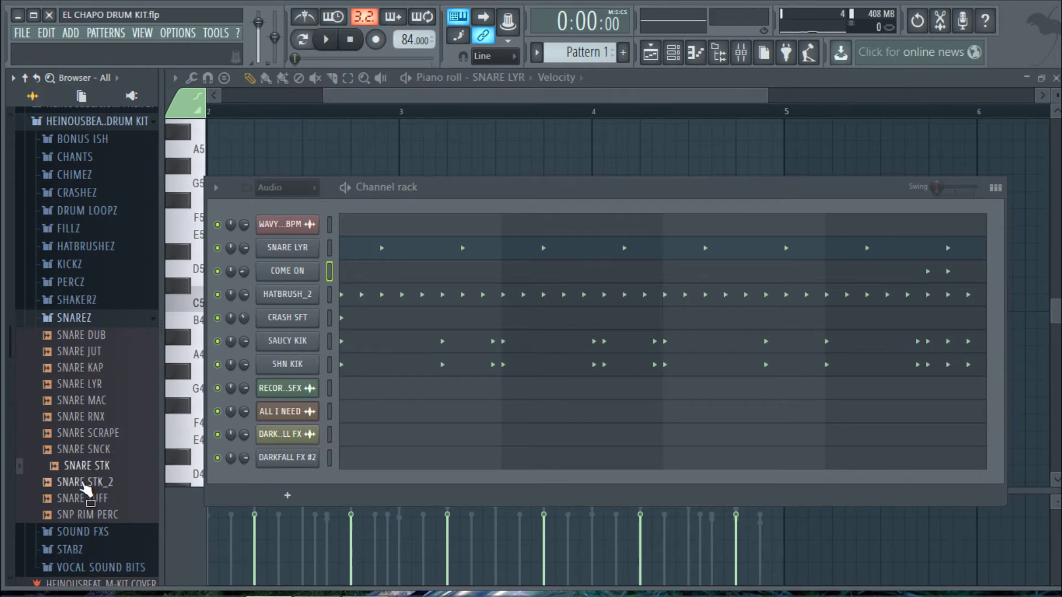
left_click(84, 483)
left_click(87, 467)
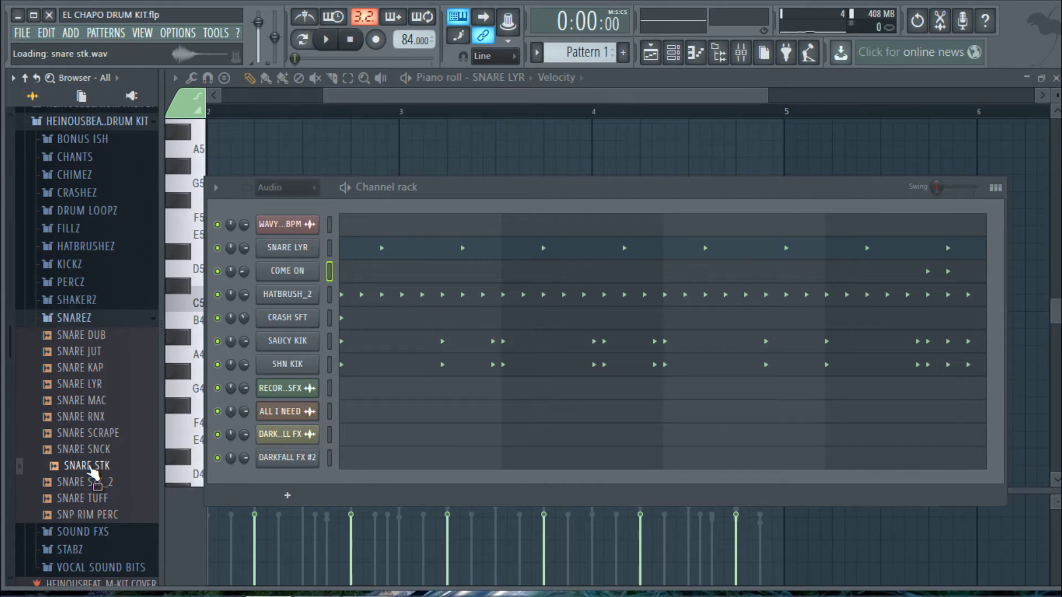
left_click_drag(88, 468, 298, 256)
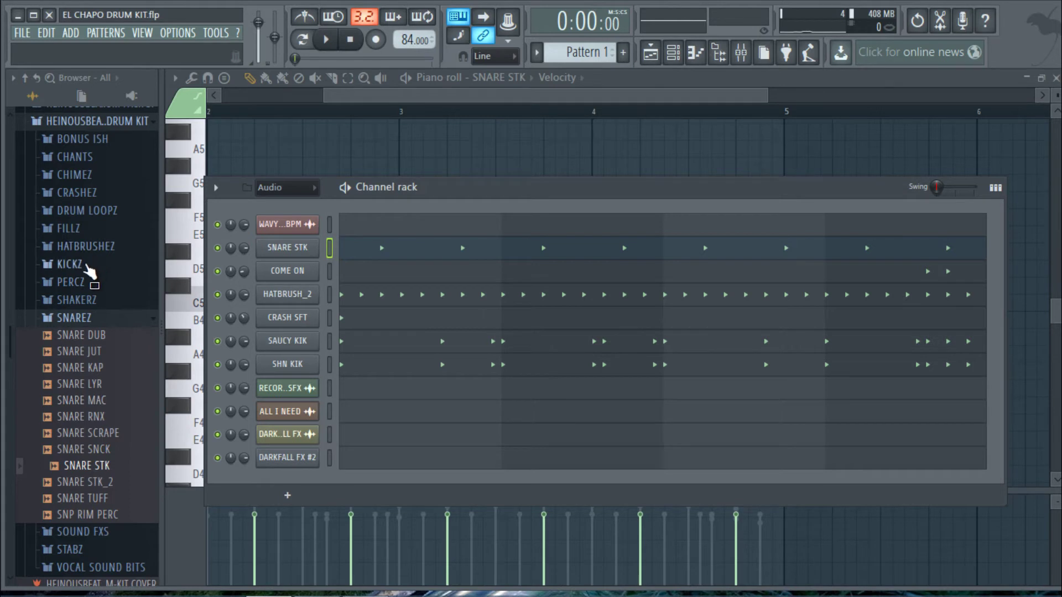
Audition kicks in the KICKZ folder and replace the SAUCY KIK channel's sample with STAMPE KIK.
left_click(69, 265)
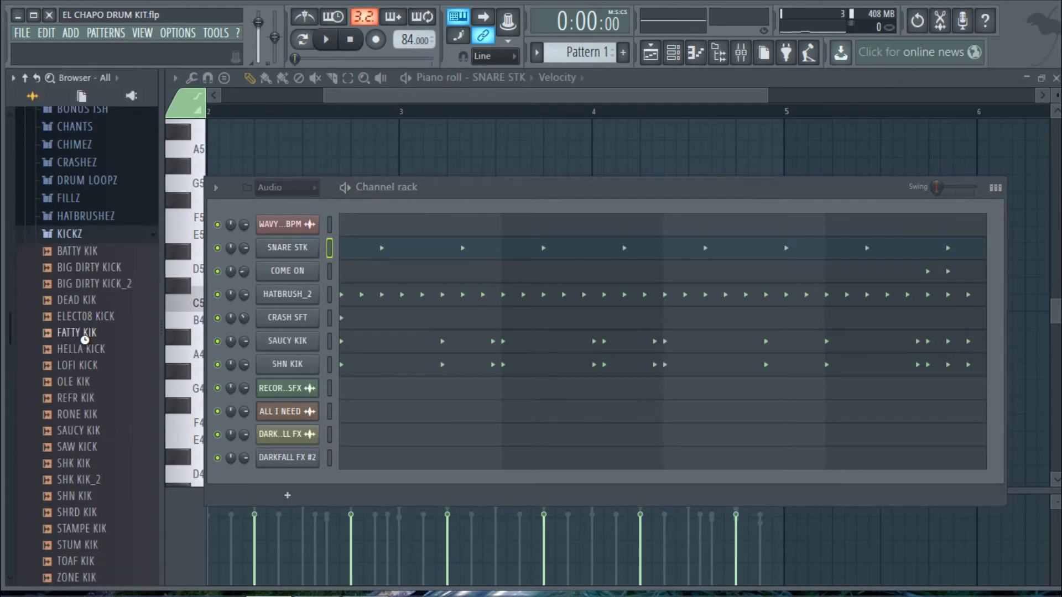
left_click_drag(85, 347, 87, 357)
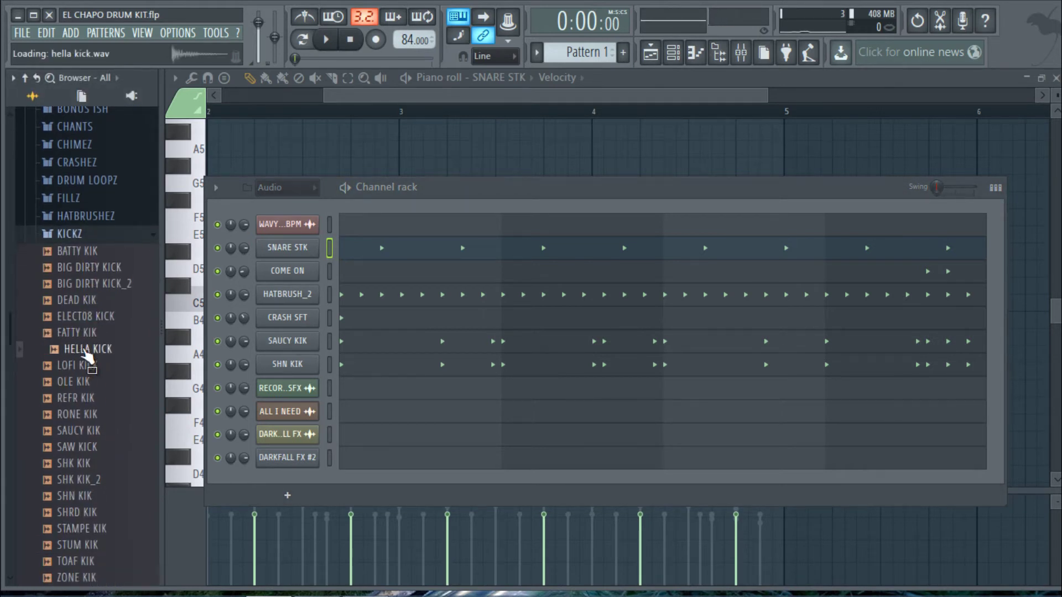
left_click(77, 544)
left_click(93, 534)
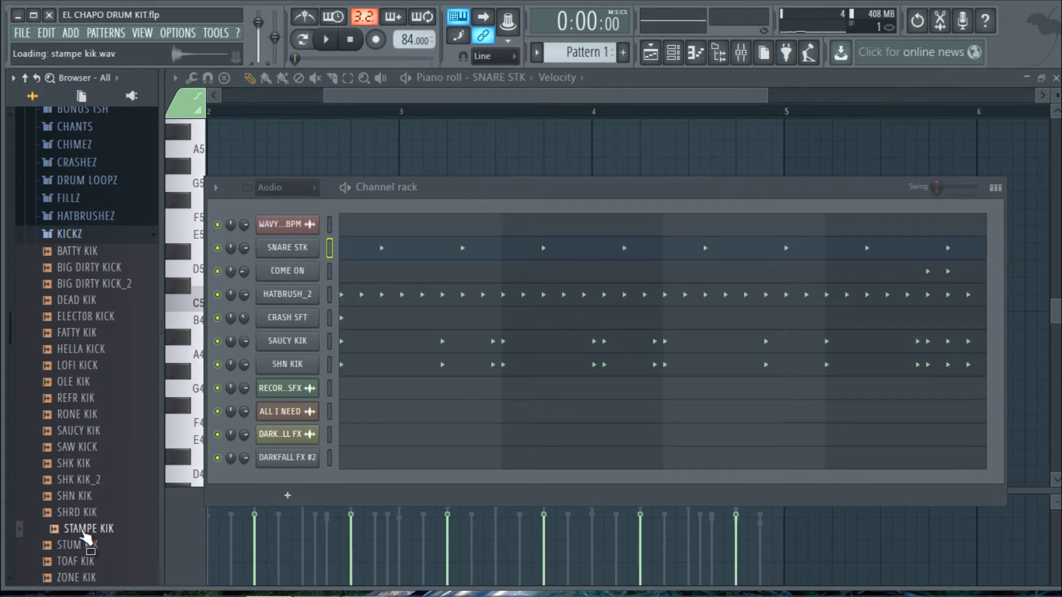
left_click_drag(85, 534, 299, 342)
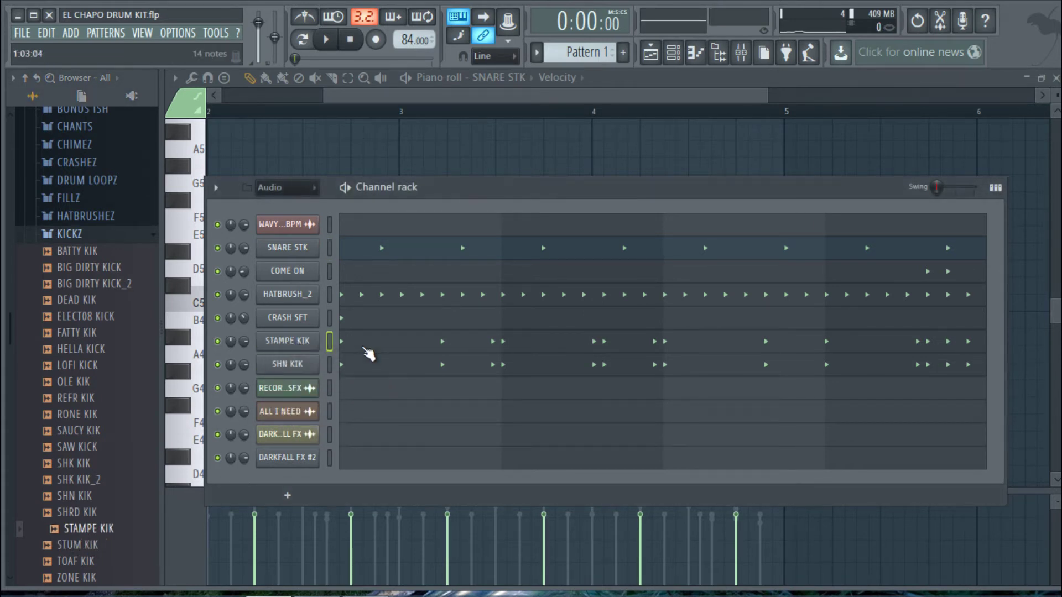
Mute the SHN KIK channel and start playing Pattern 1.
left_click(218, 365)
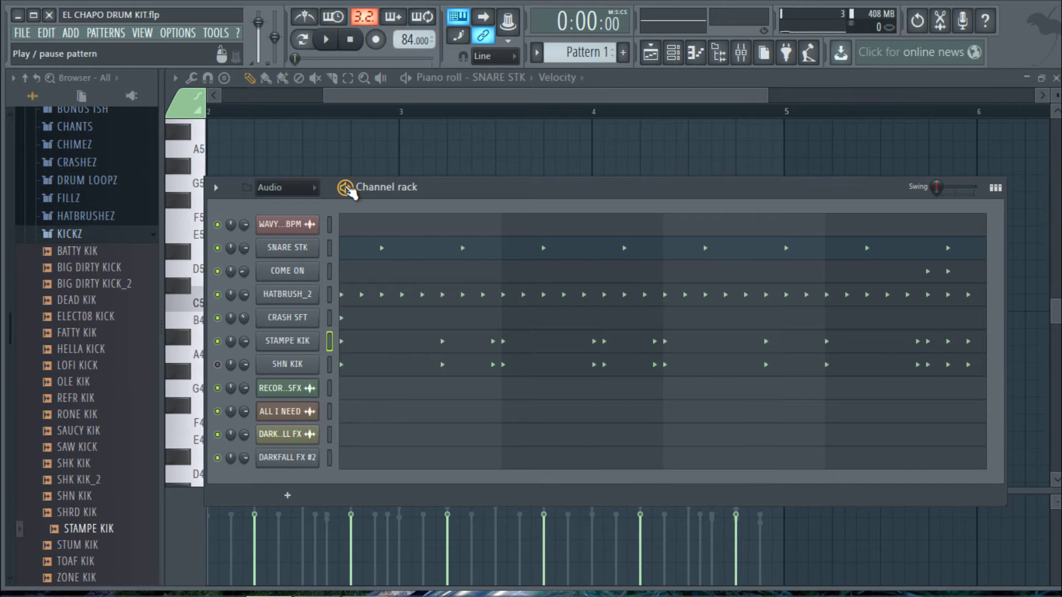
key("space")
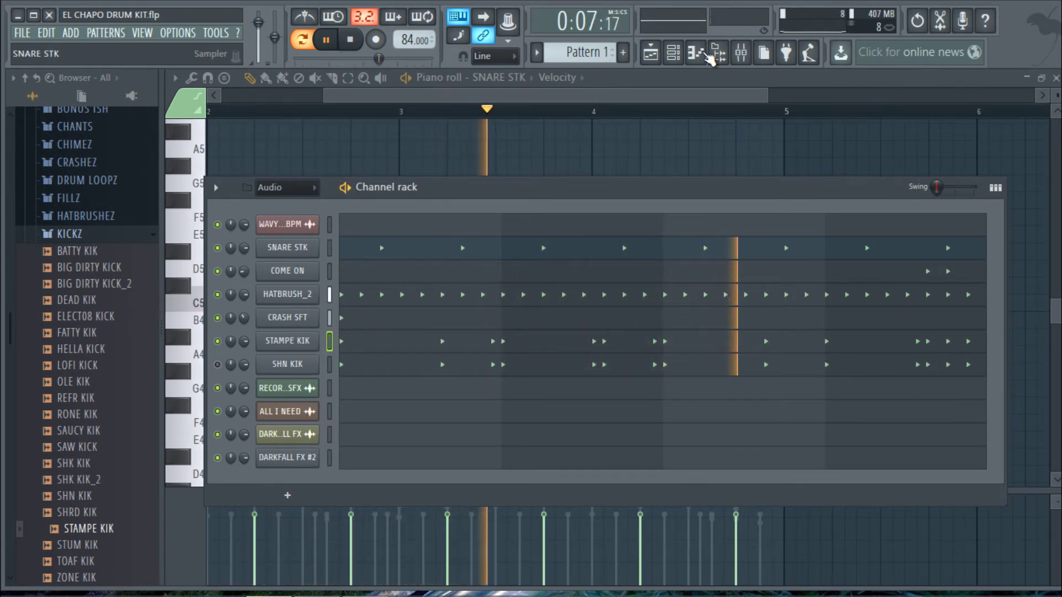
Load Fruity Reeverb 2 into slot 1 of the SNARE LYR mixer insert.
left_click(740, 55)
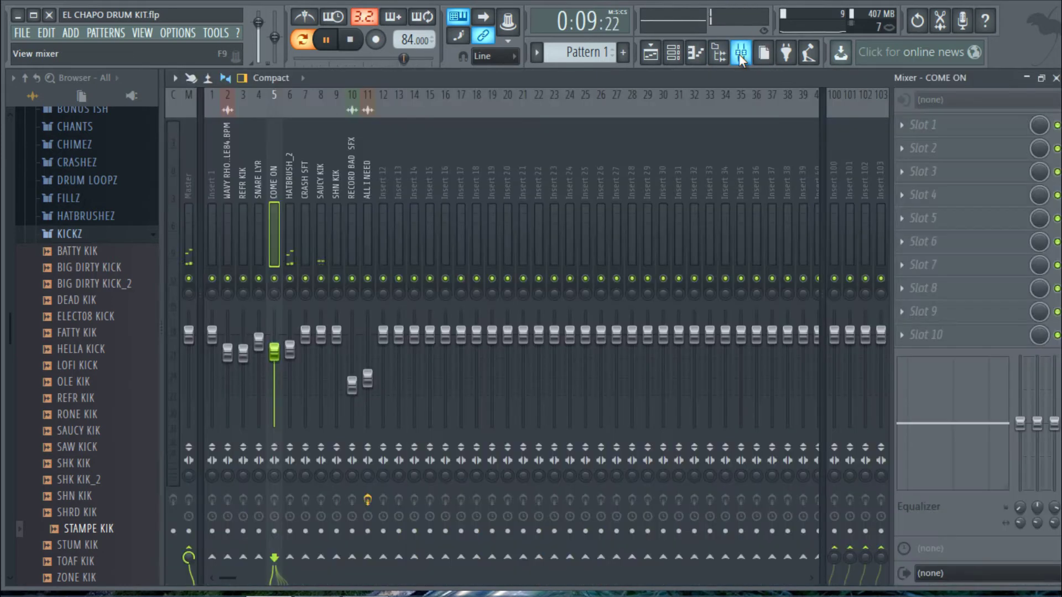
left_click(259, 168)
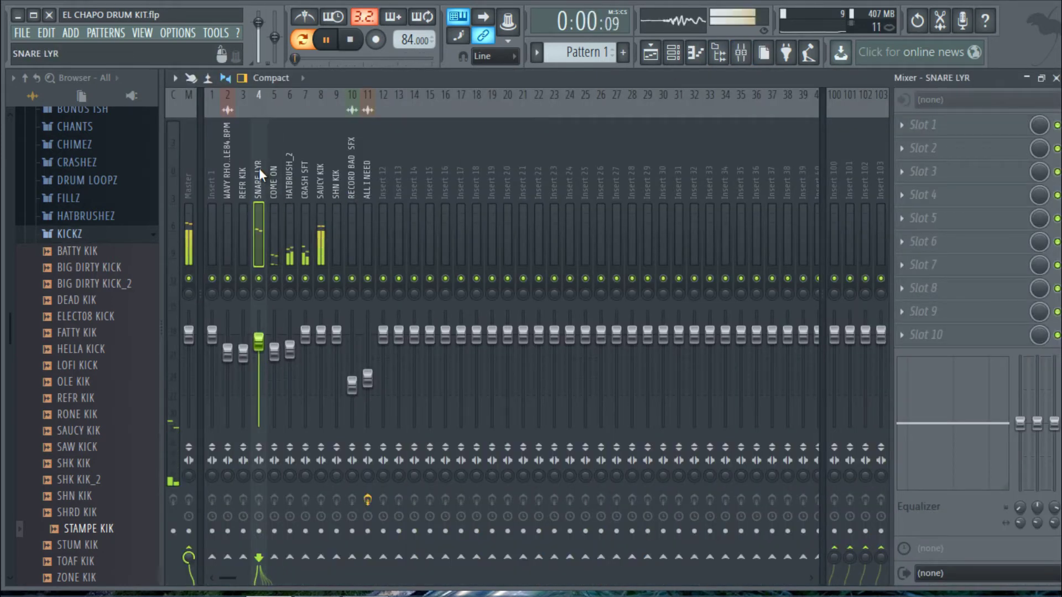
left_click(910, 125)
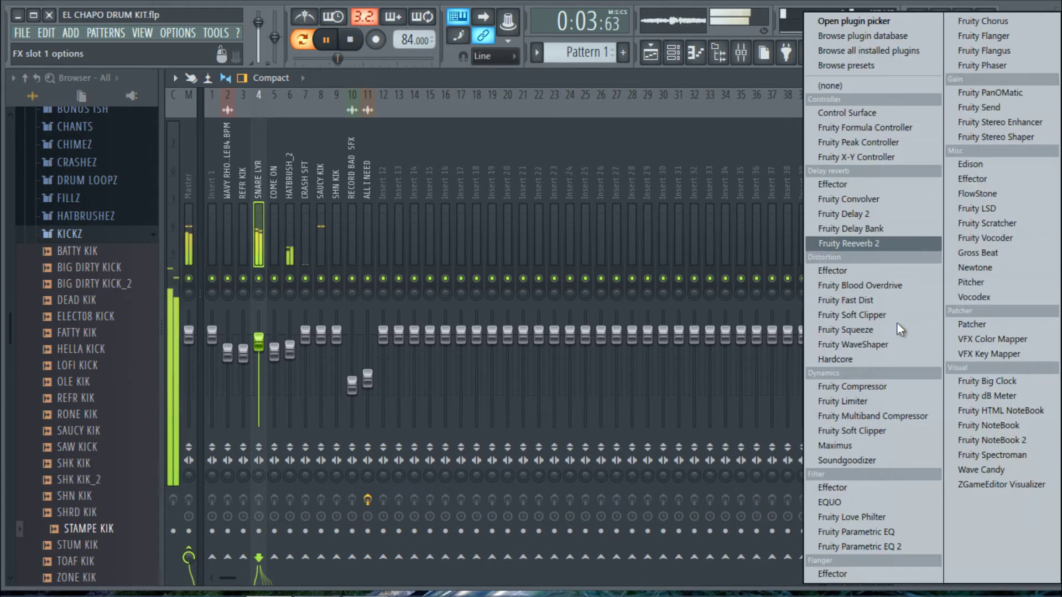
left_click(861, 244)
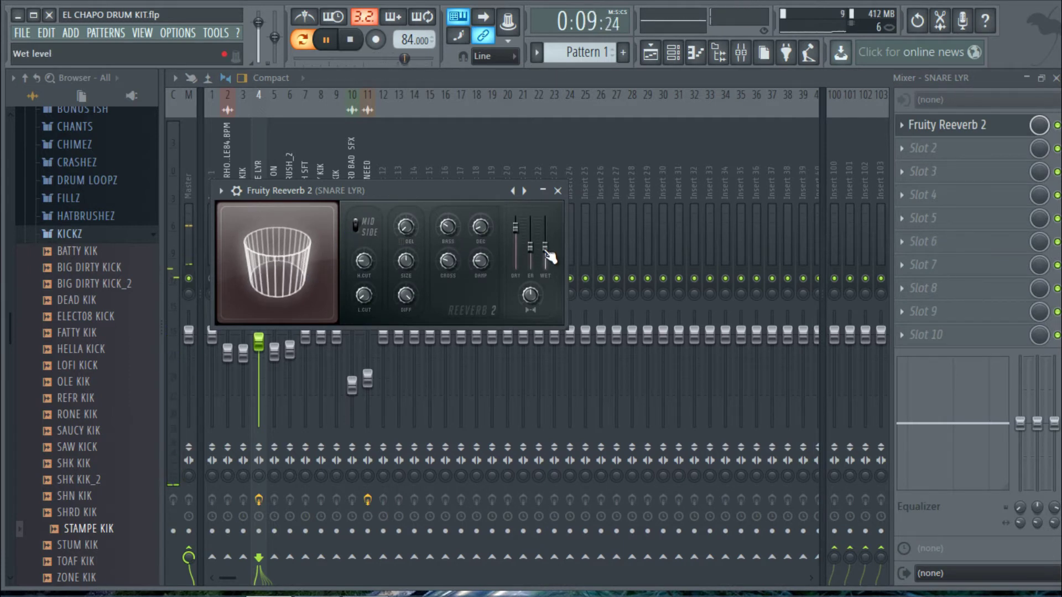
Lower the snare reverb's wet level to 20%, set its room size to 84 and close the plugin window.
mouse_move(555, 244)
left_mouse_down()
mouse_move(554, 299)
mouse_move(552, 256)
left_mouse_up()
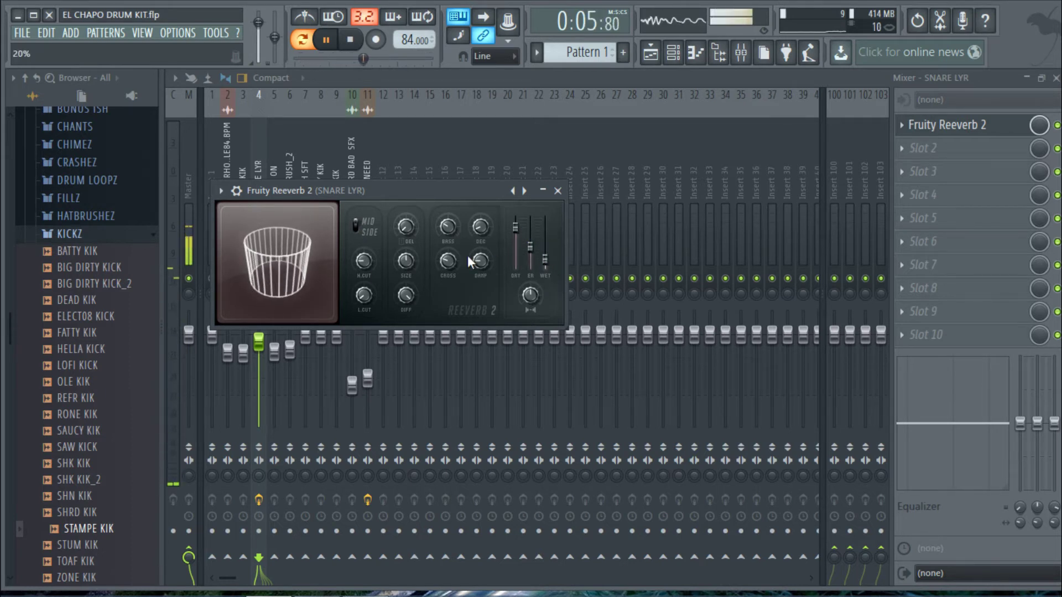
left_click_drag(276, 274, 271, 220)
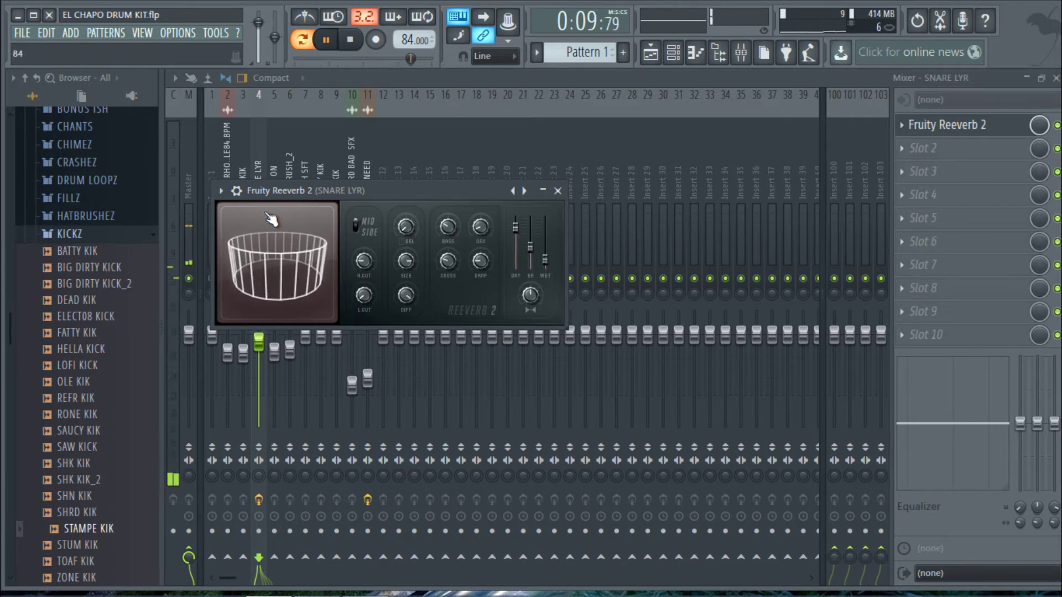
left_click(558, 190)
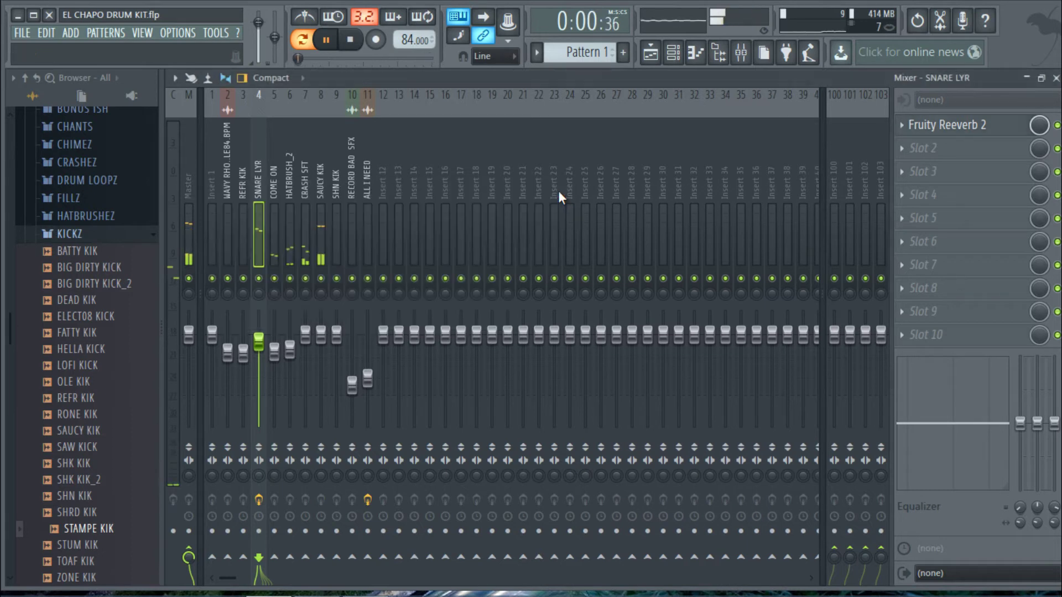
Switch the channel rack to the step grid and open GHOST ROLL from the FILLZ folder in a new channel.
left_click(675, 53)
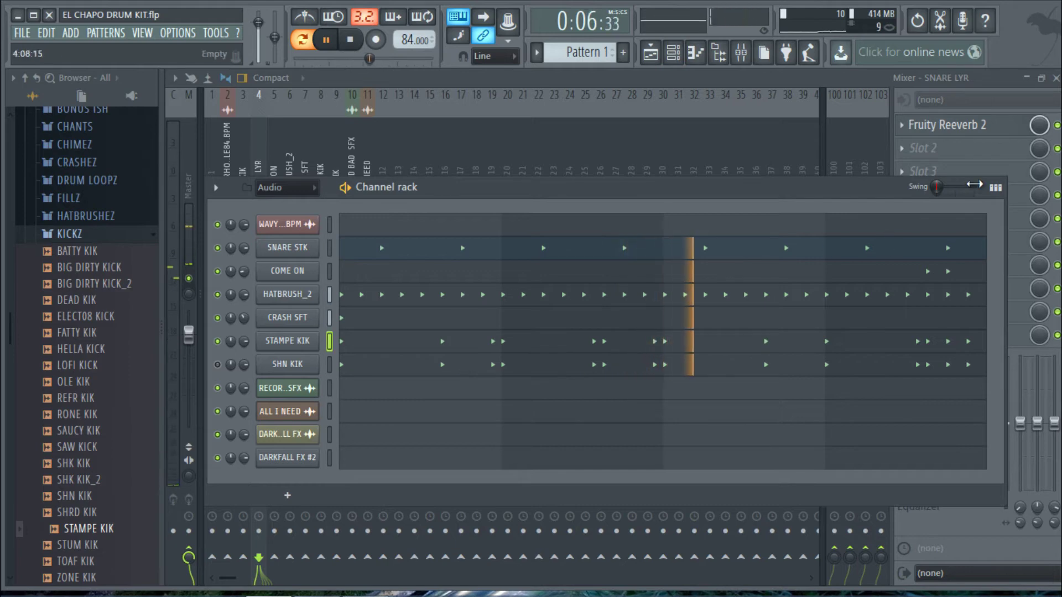
left_click(996, 188)
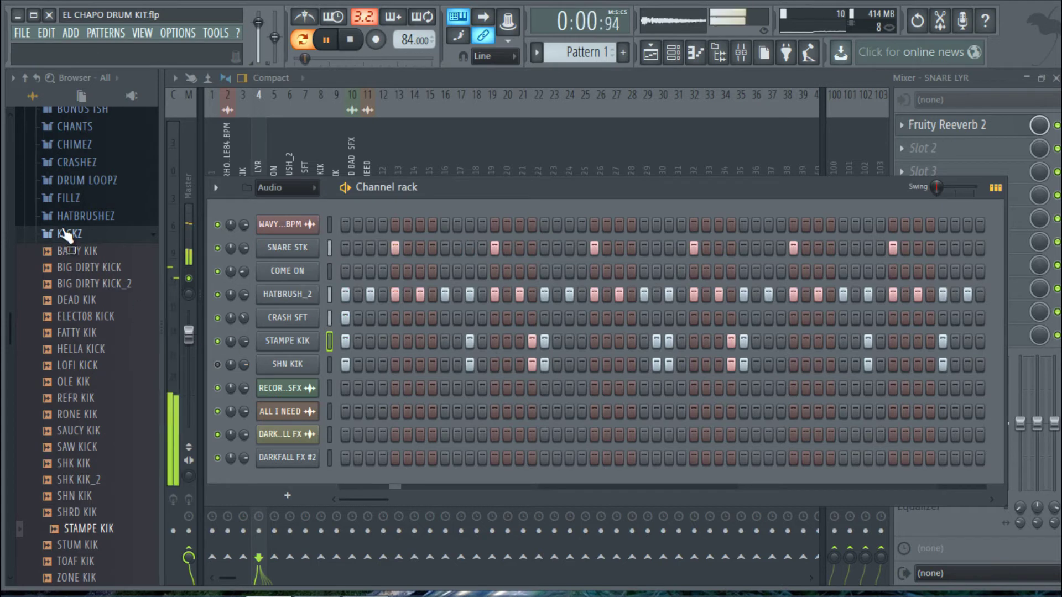
mouse_move(66, 235)
left_mouse_down()
mouse_move(92, 220)
mouse_move(83, 208)
mouse_move(82, 241)
left_mouse_up()
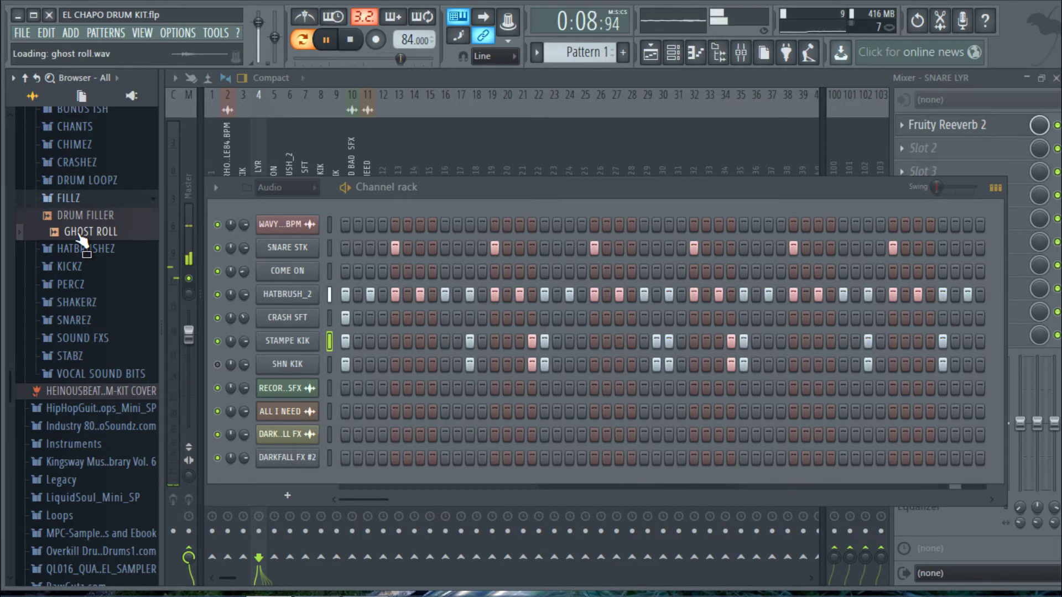
right_click(77, 231)
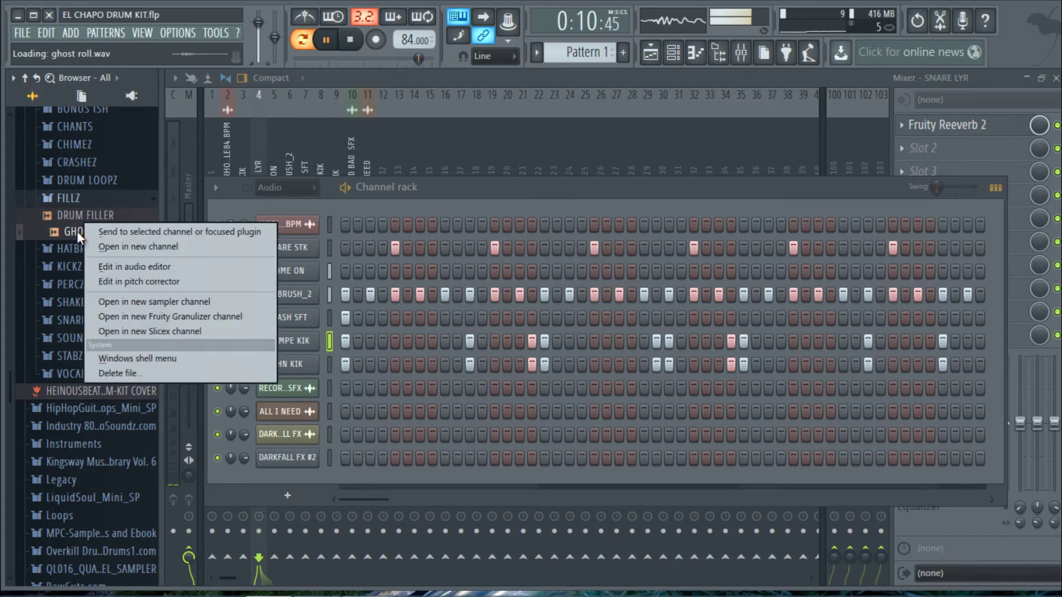
left_click(110, 244)
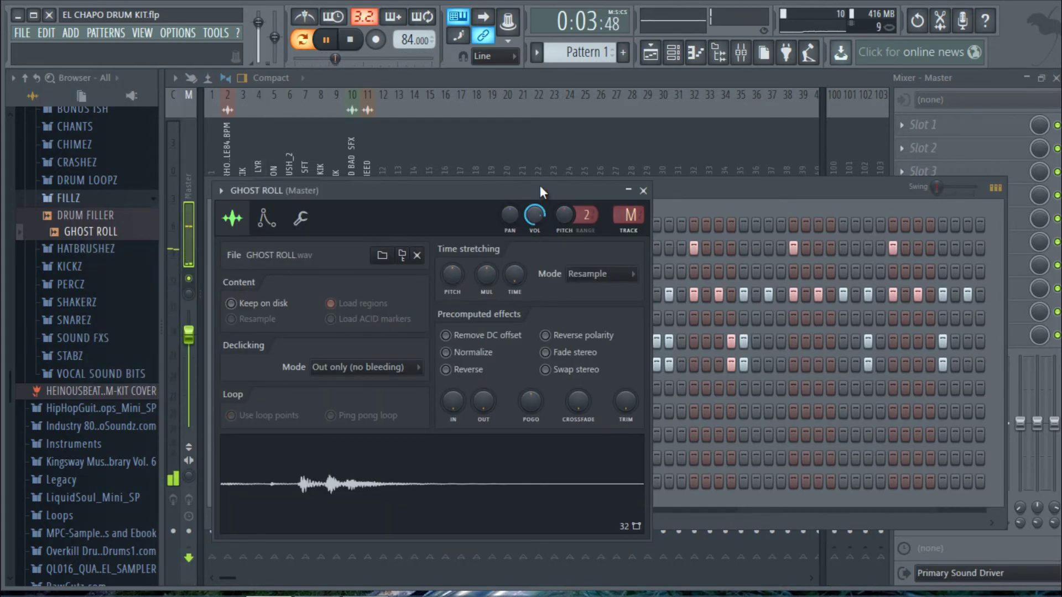
Route the GHOST ROLL channel to mixer insert 12 and place a GHOST ROLL hit on step 35 of Pattern 1.
key("ctrl+l")
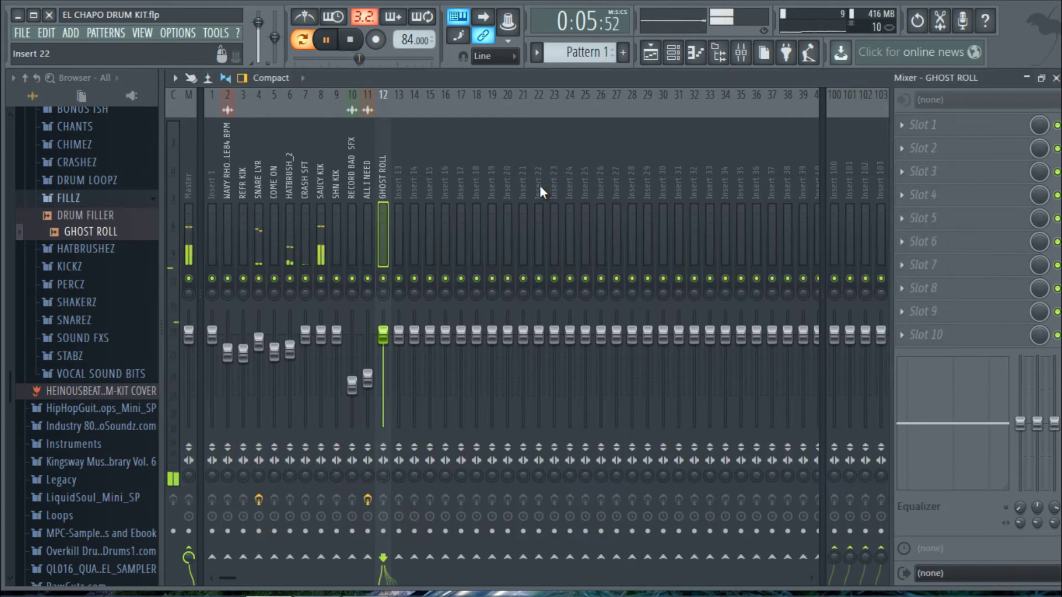
left_click(741, 53)
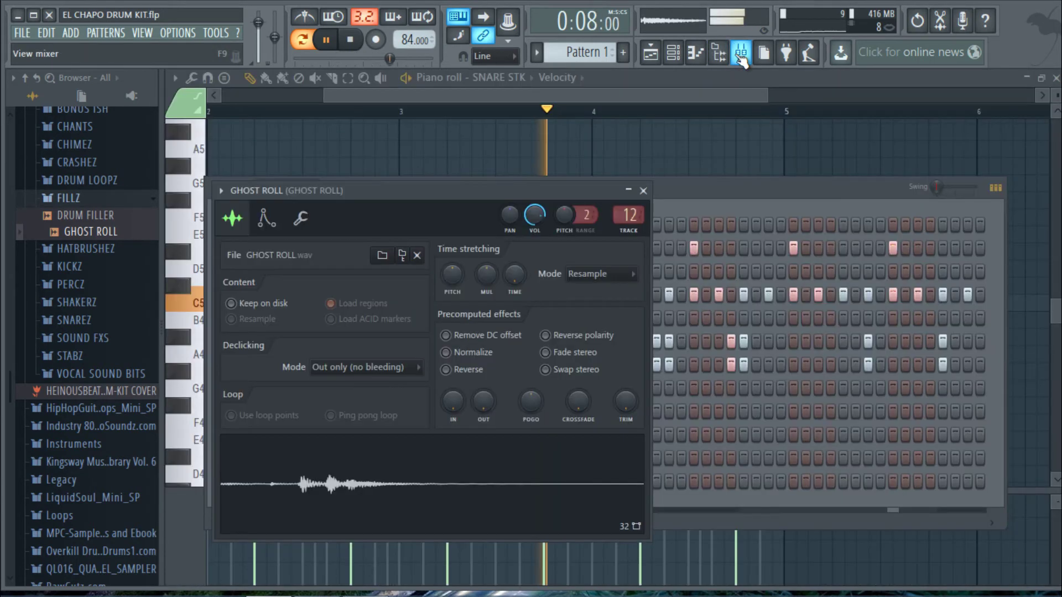
left_click(779, 188)
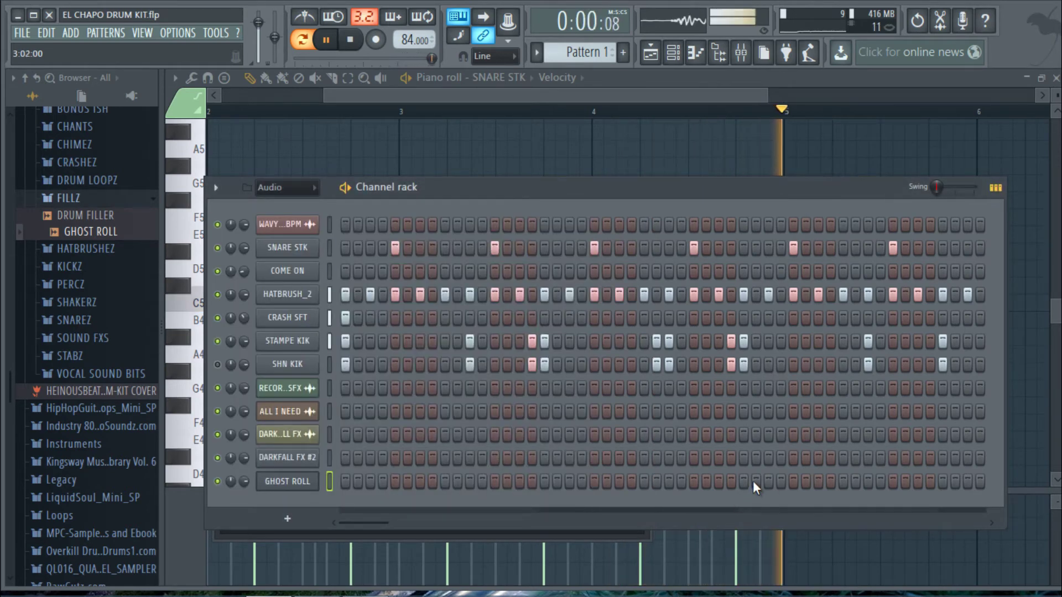
left_click(767, 480)
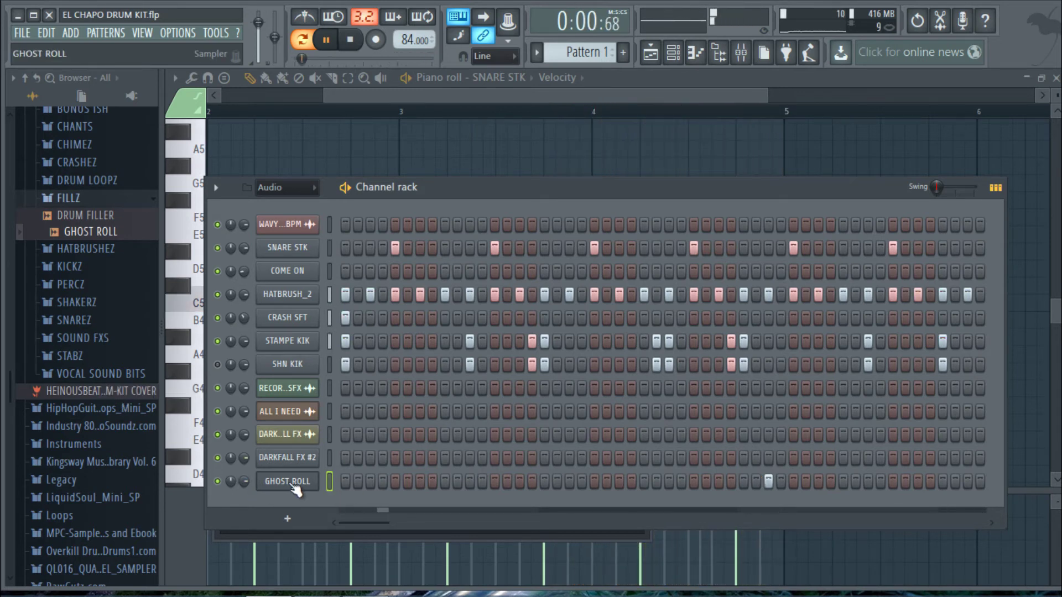
Stop playback and lower the volume faders of mixer inserts 2 through 12 together.
left_click(352, 45)
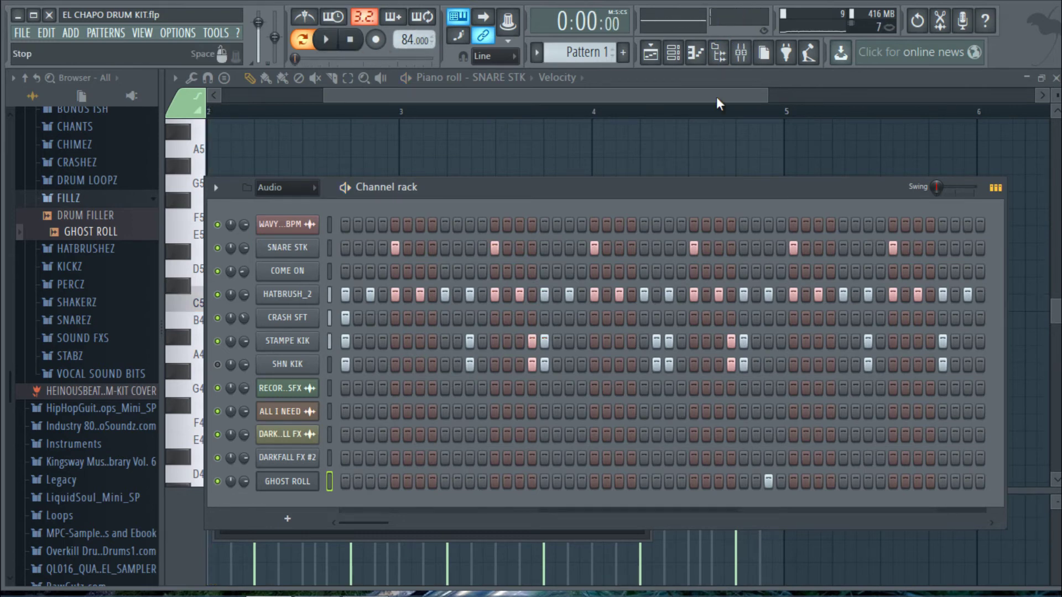
left_click(742, 54)
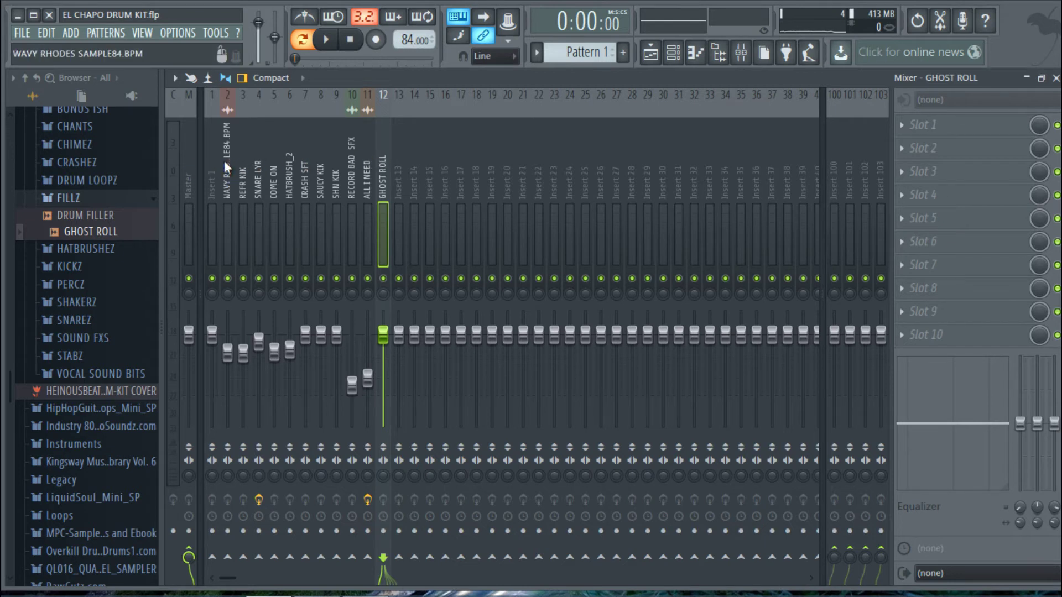
left_click_drag(224, 161, 368, 151)
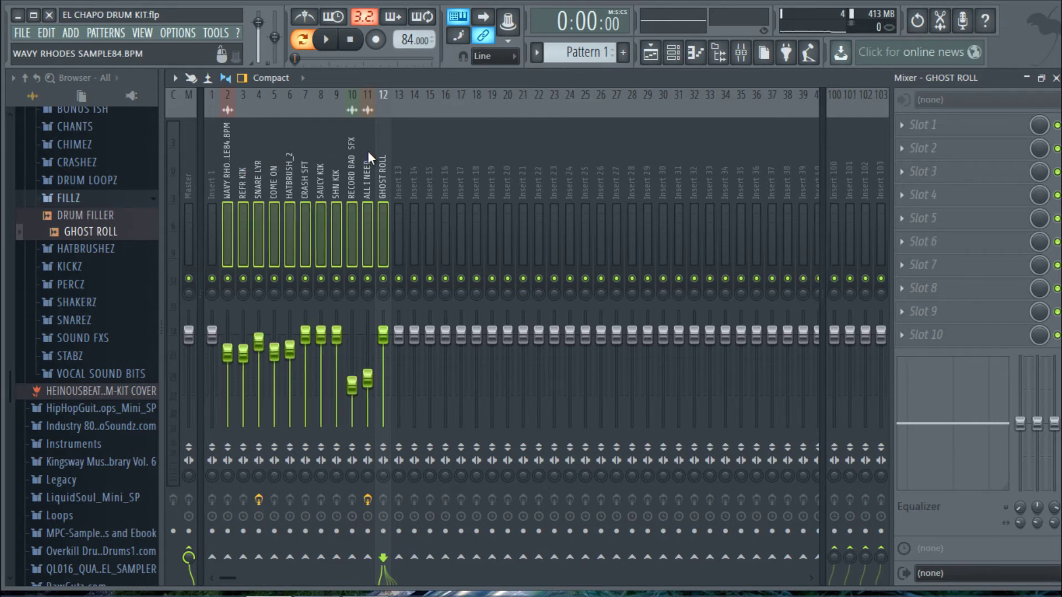
left_click(336, 334)
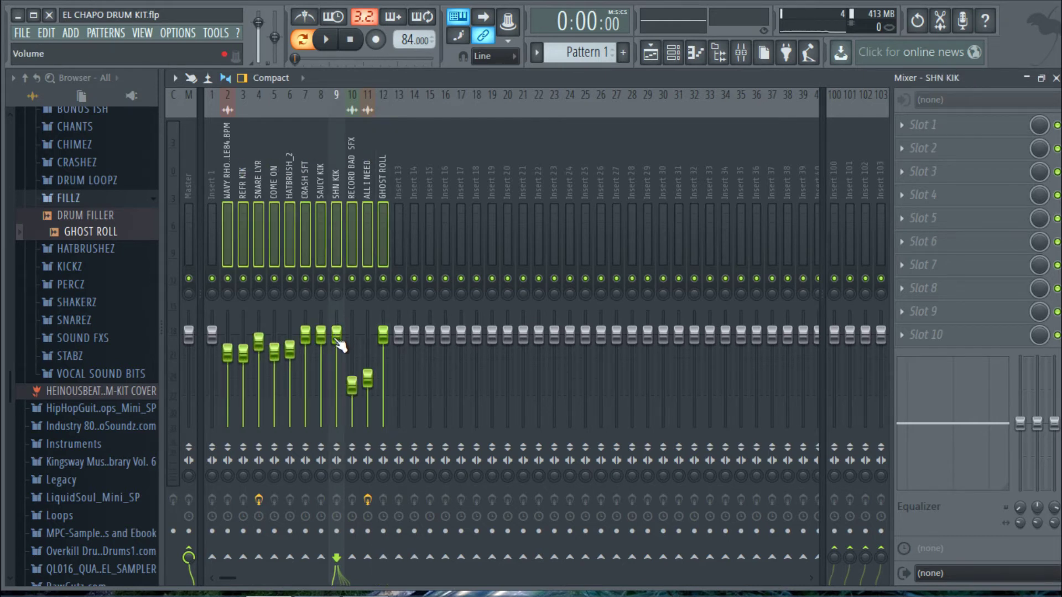
mouse_move(340, 345)
left_mouse_down()
mouse_move(350, 403)
mouse_move(337, 355)
mouse_move(338, 382)
mouse_move(341, 365)
left_mouse_up()
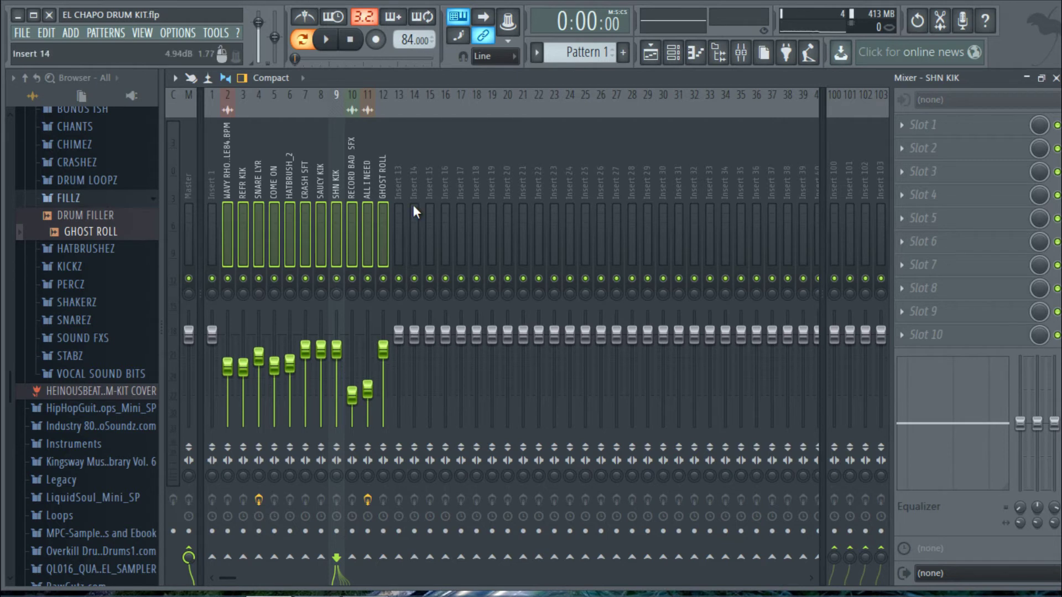
left_click(380, 180)
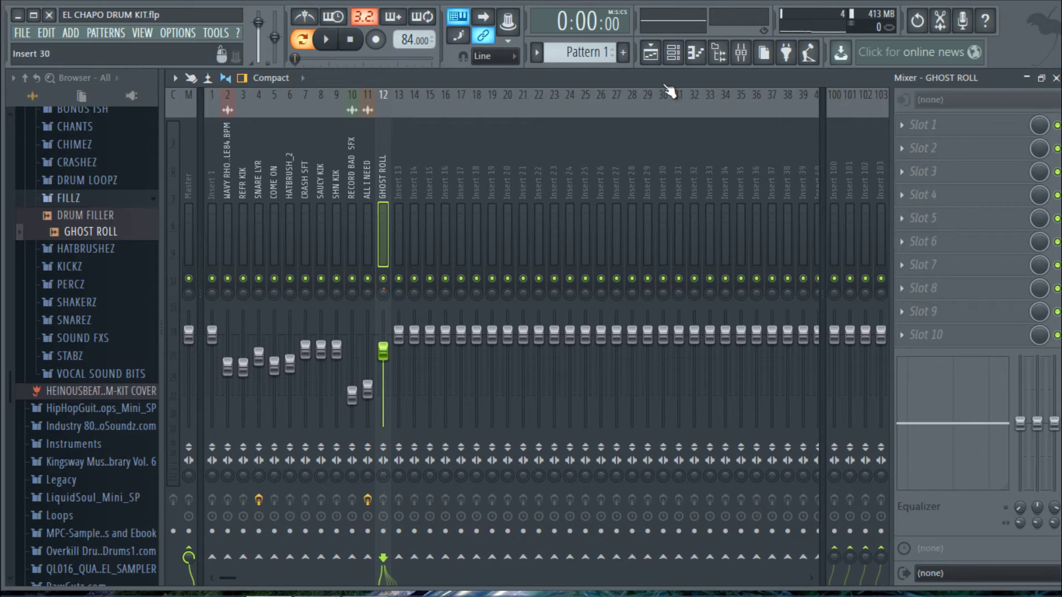
Play the arrangement in song mode, raise the SAUCY KIK mixer insert's volume to about 100%, and stop playback.
left_click(650, 53)
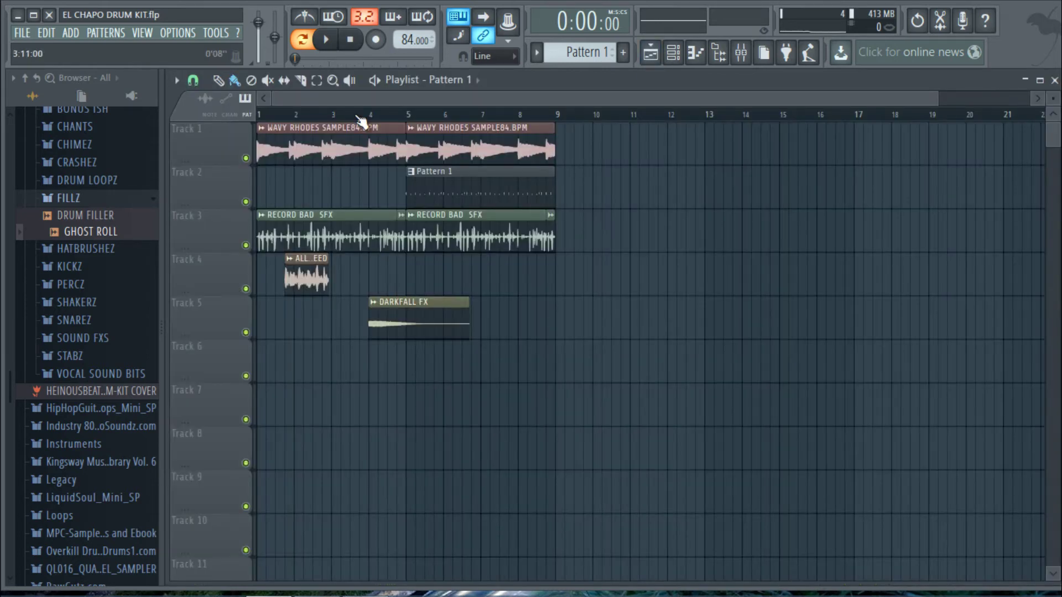
left_click(380, 85)
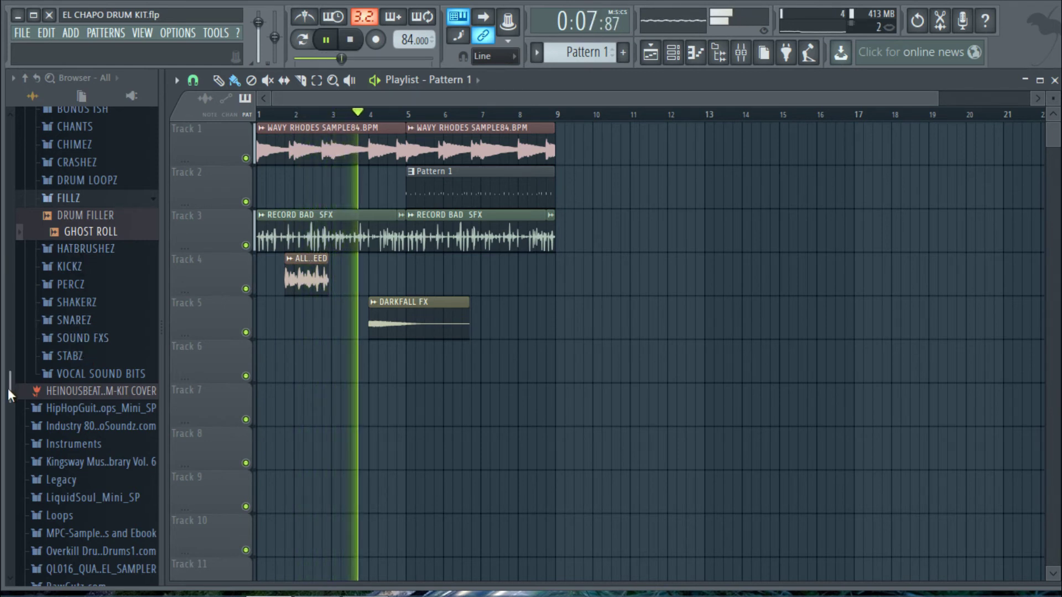
left_click_drag(12, 390, 5, 335)
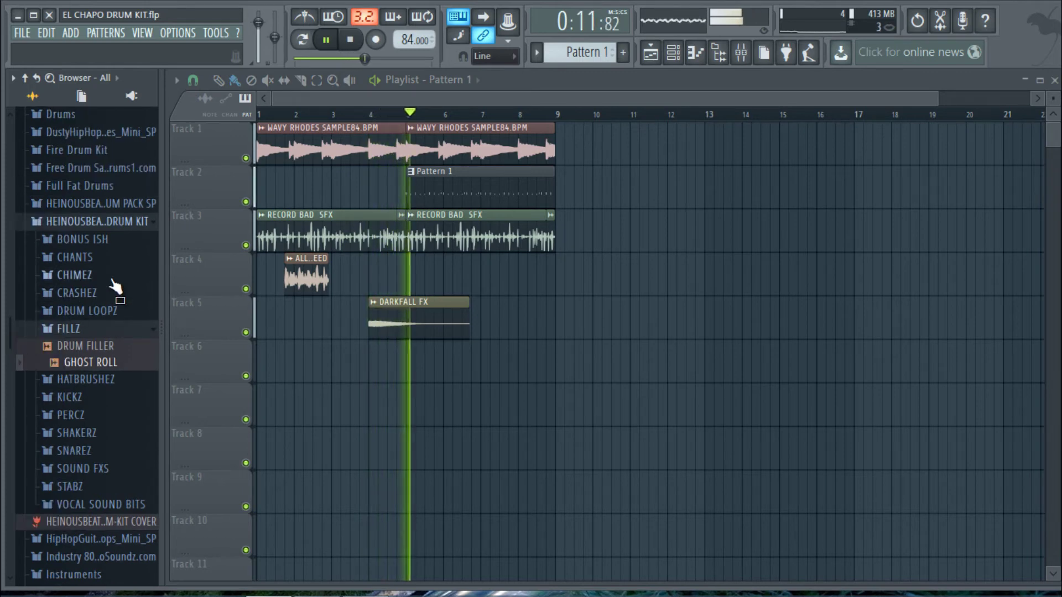
left_click(683, 62)
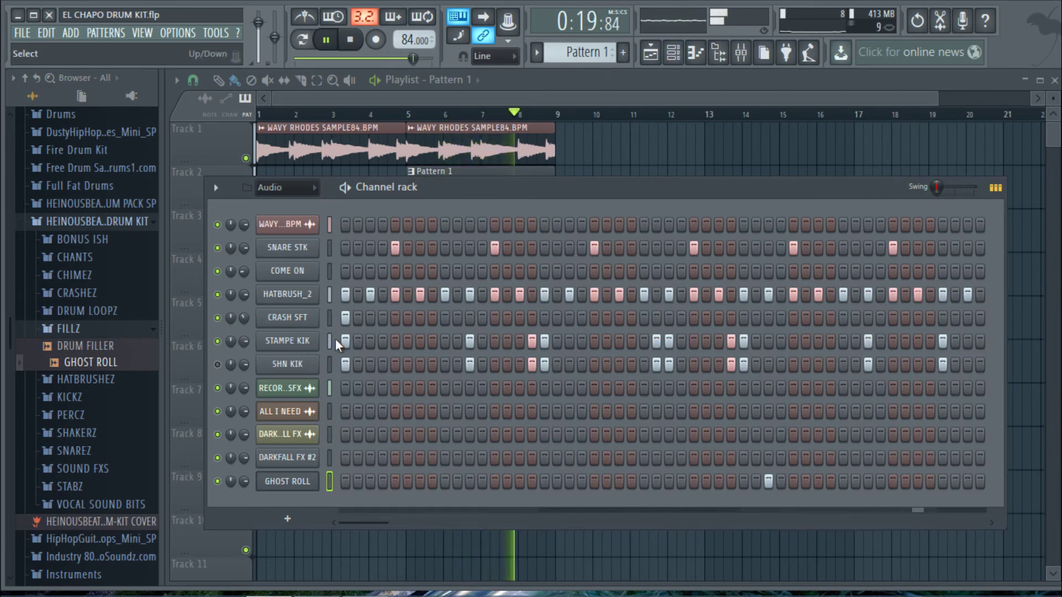
left_click(741, 54)
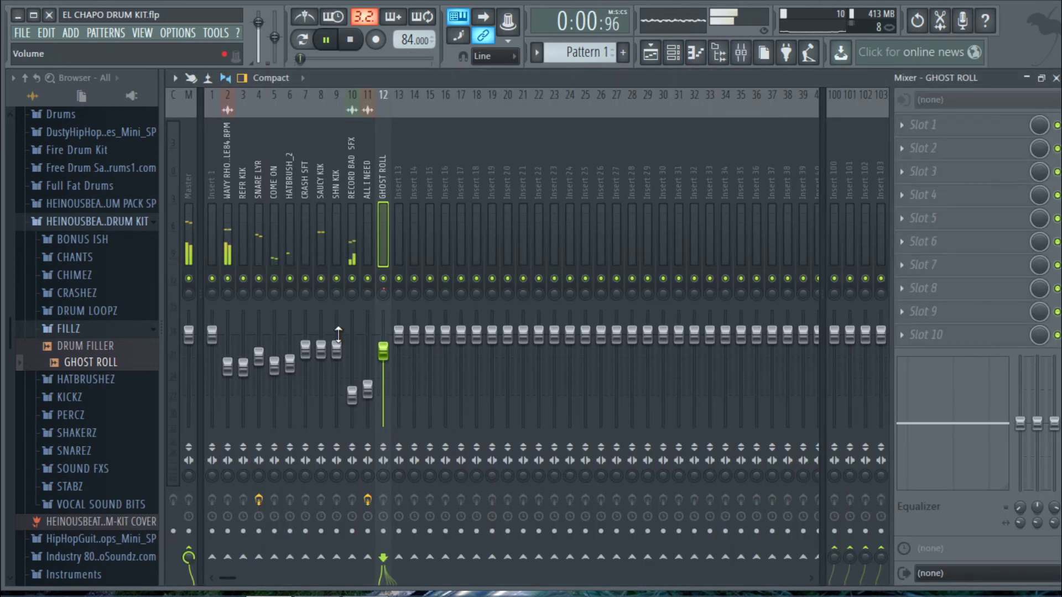
left_click_drag(322, 348, 322, 326)
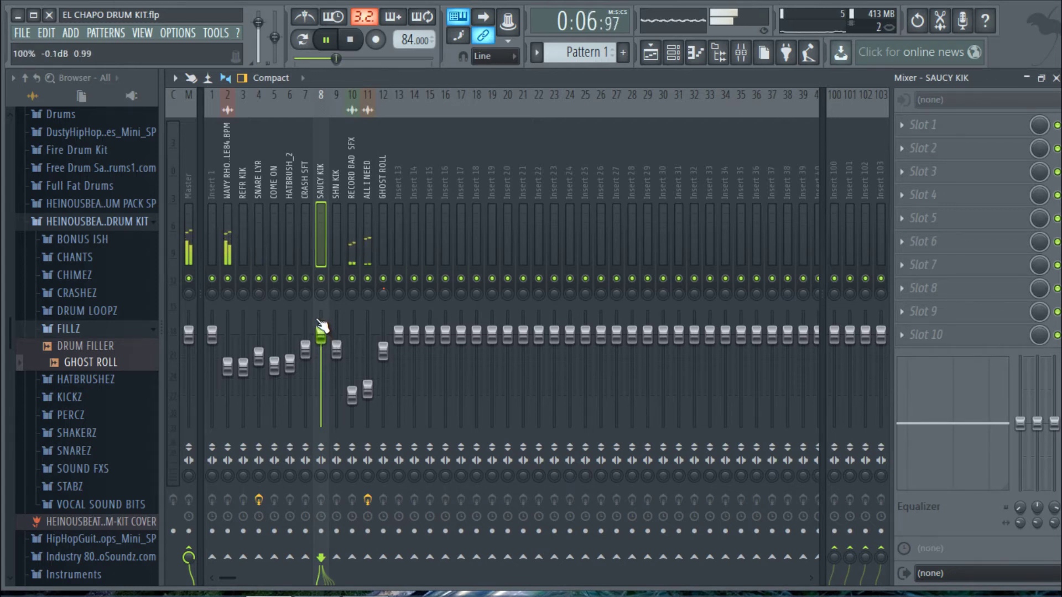
left_click(1026, 78)
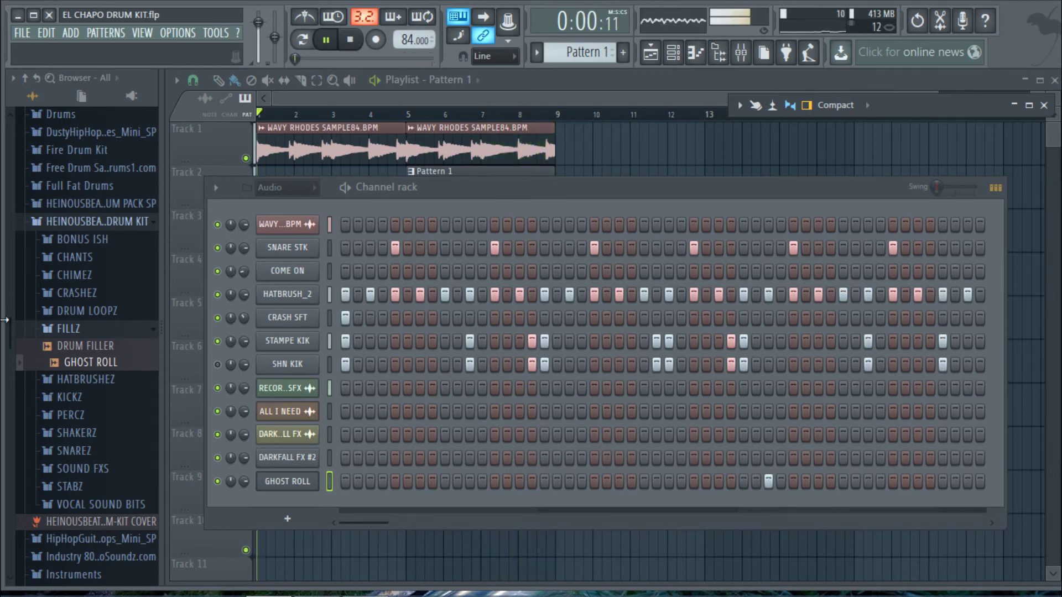
left_click(351, 39)
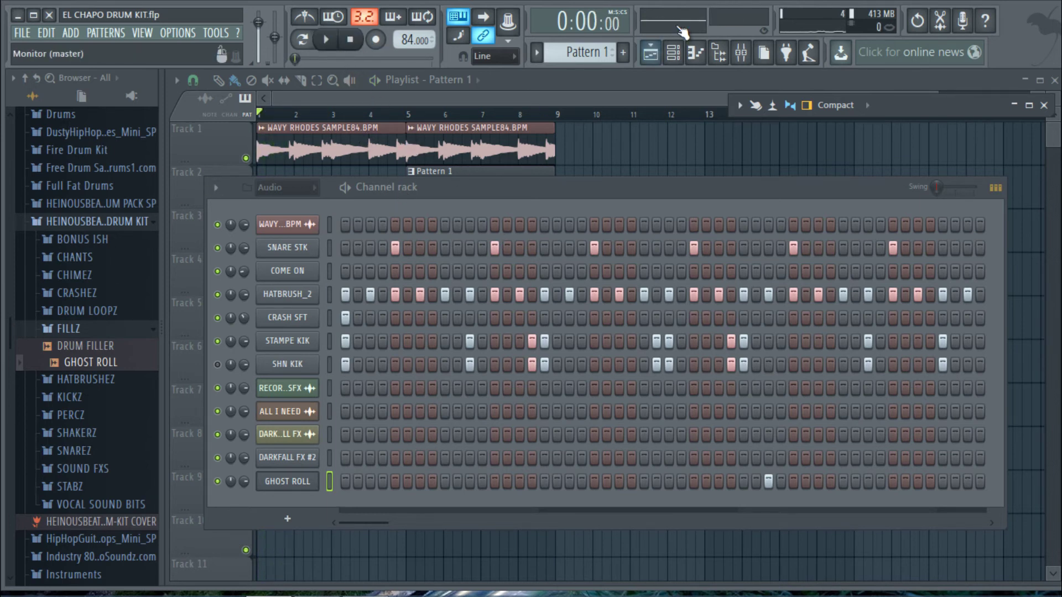
Create Pattern 2 with its default name and place it on Track 6 at bar 5, with Track 2 muted.
left_click(624, 53)
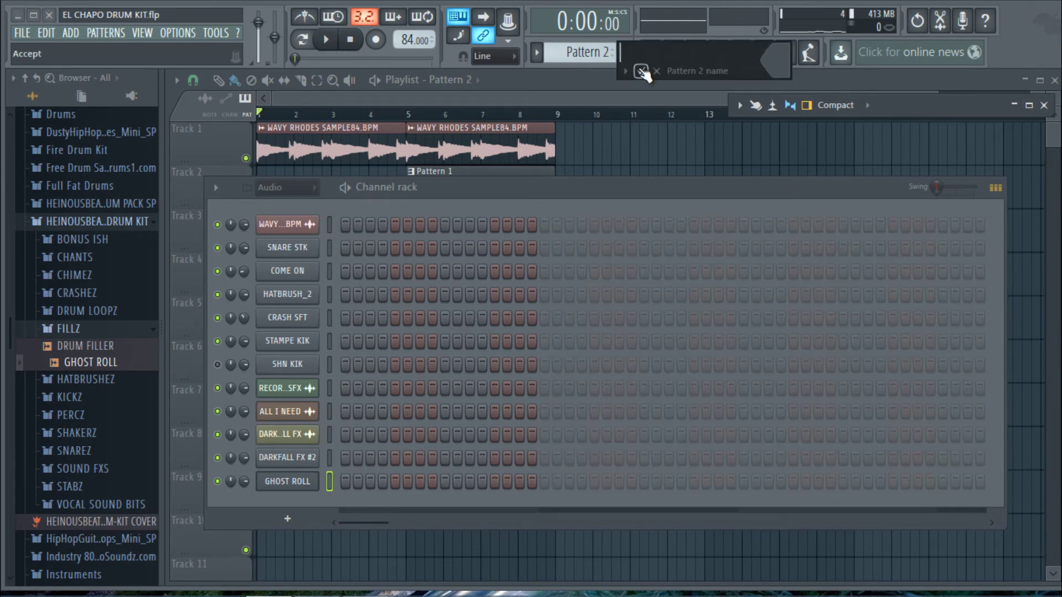
left_click(642, 72)
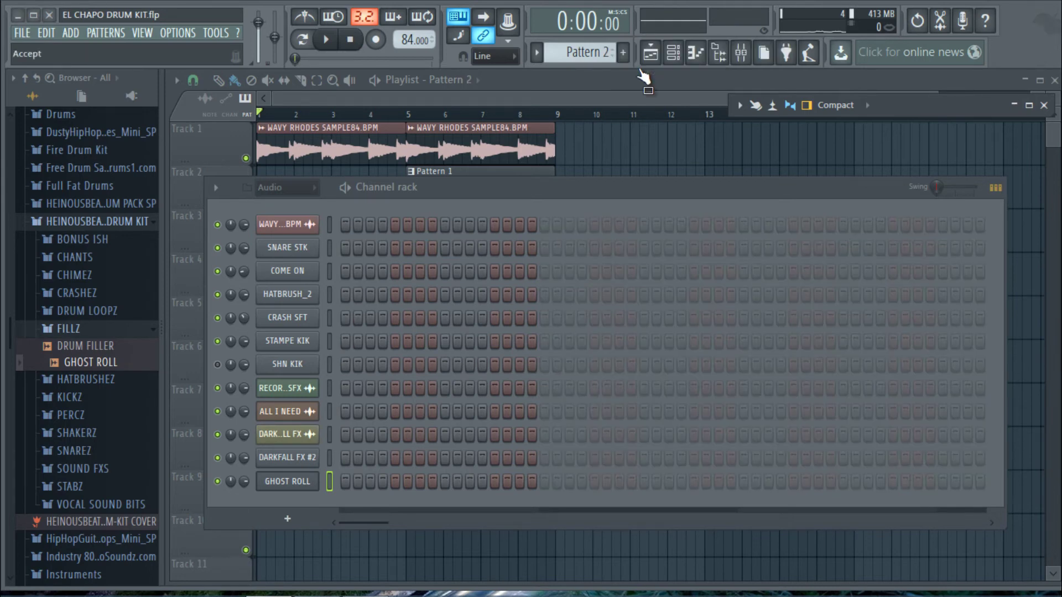
left_click(404, 96)
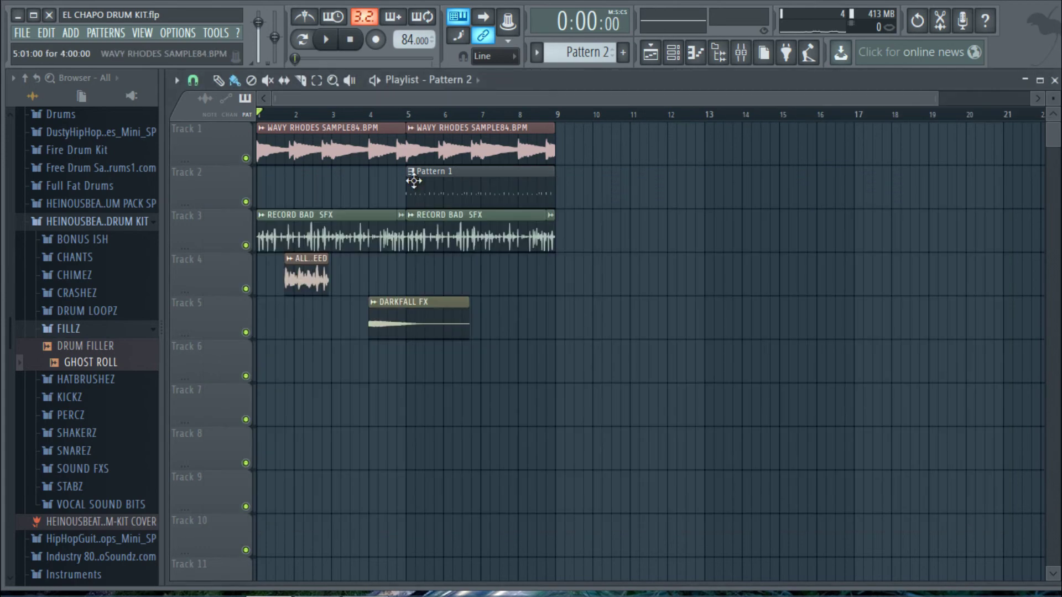
left_click(245, 201)
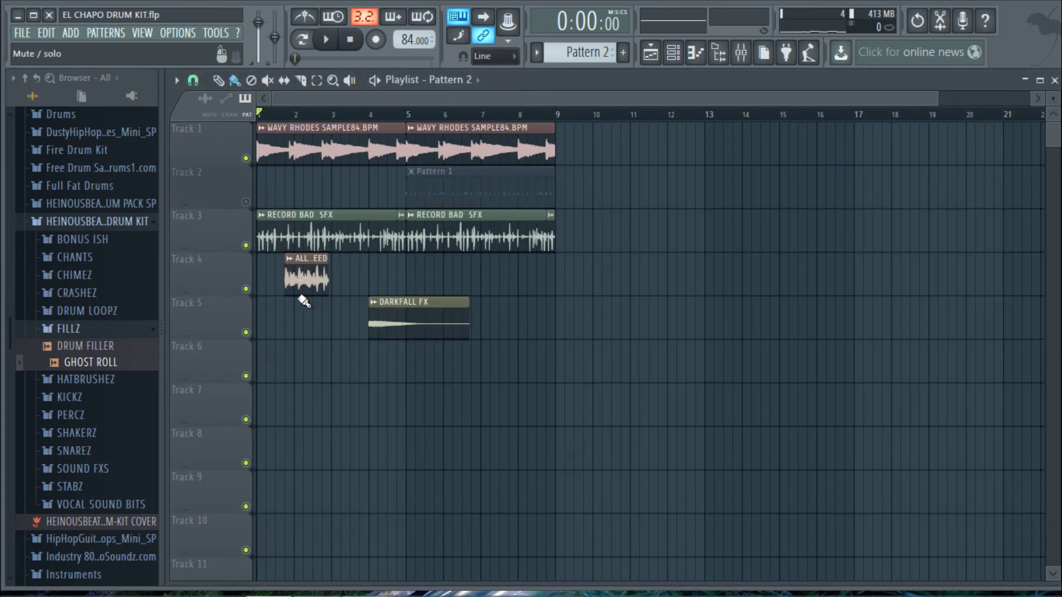
left_click(409, 373)
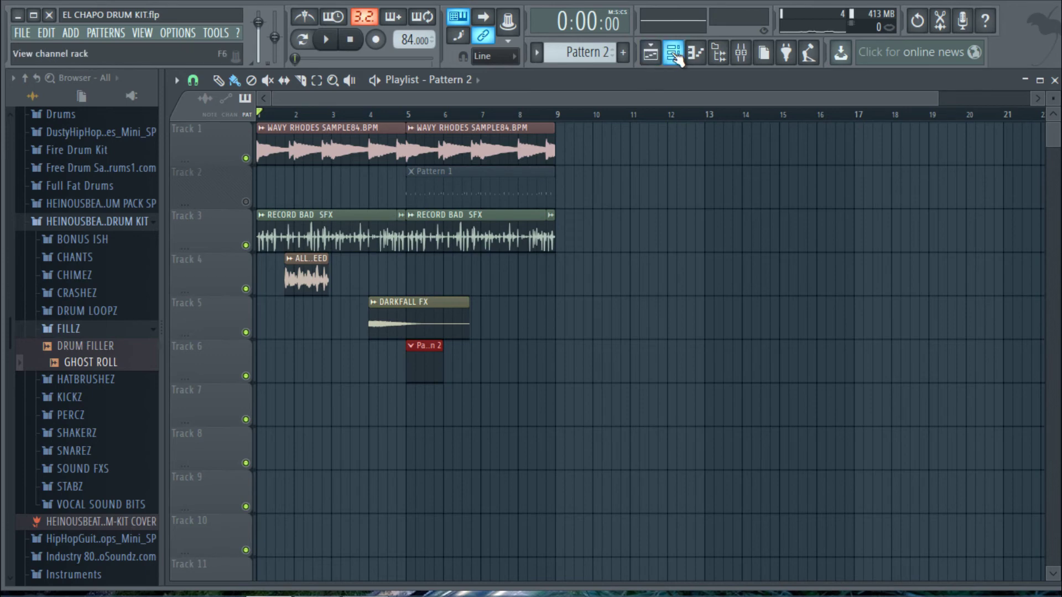
Select bar 5 up to bar 9 on the playlist timeline as the playback range.
left_click(650, 52)
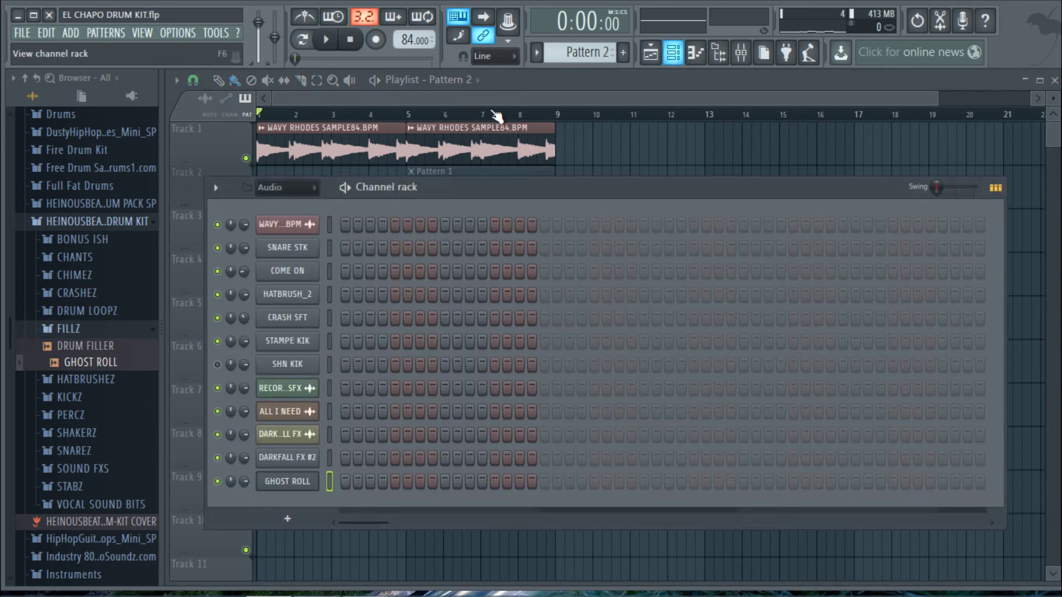
left_click(318, 82)
left_click_drag(410, 118, 556, 116)
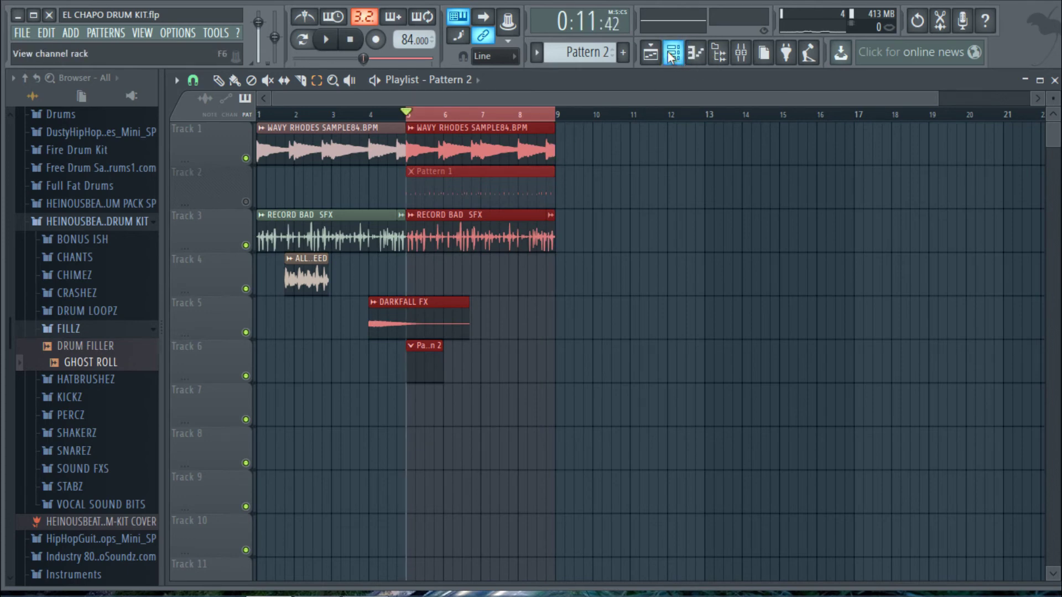
Replace the SNARE STK channel's sample with SNARE JUT from the SNAREZ folder and place a hit on step 5 of Pattern 2.
left_click(669, 54)
left_click_drag(57, 378, 302, 250)
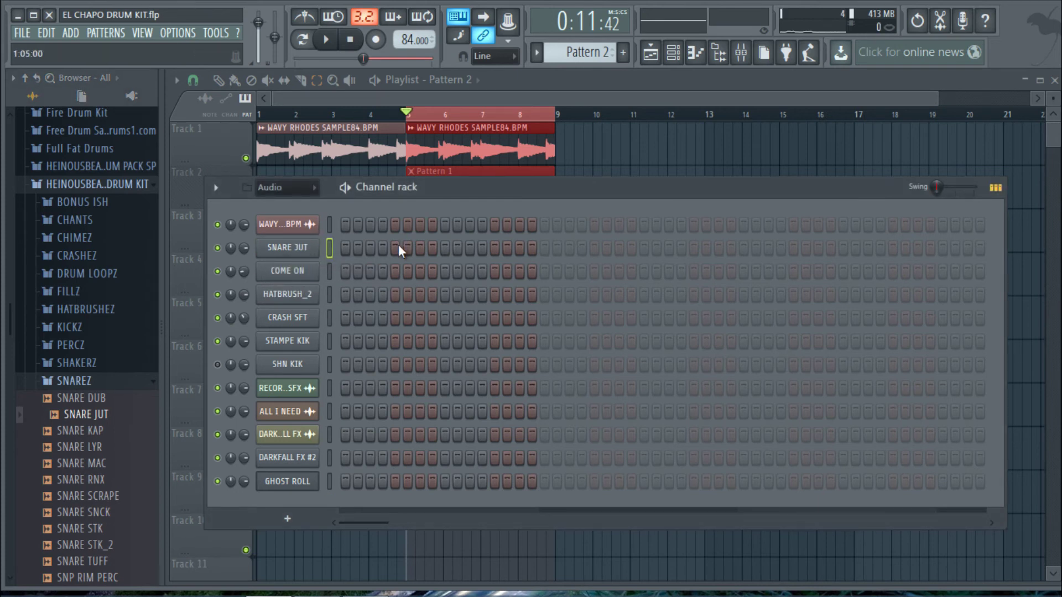
Audition samples in the PERCZ folder and open SPLASH RIM in a new channel, closing its settings window.
left_click(92, 348)
left_click(84, 385)
left_click(84, 395)
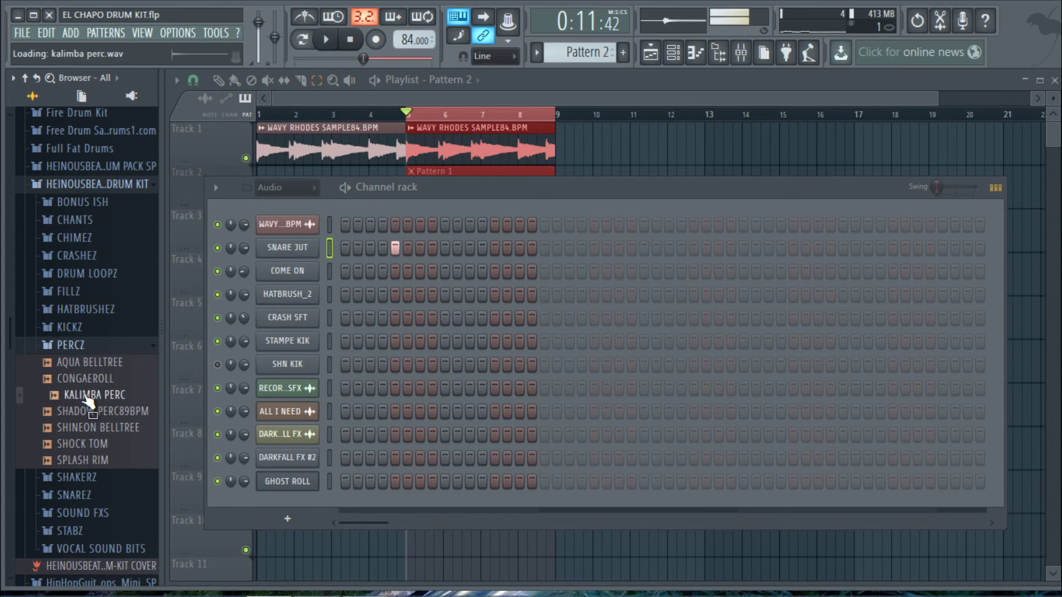
left_click(83, 366)
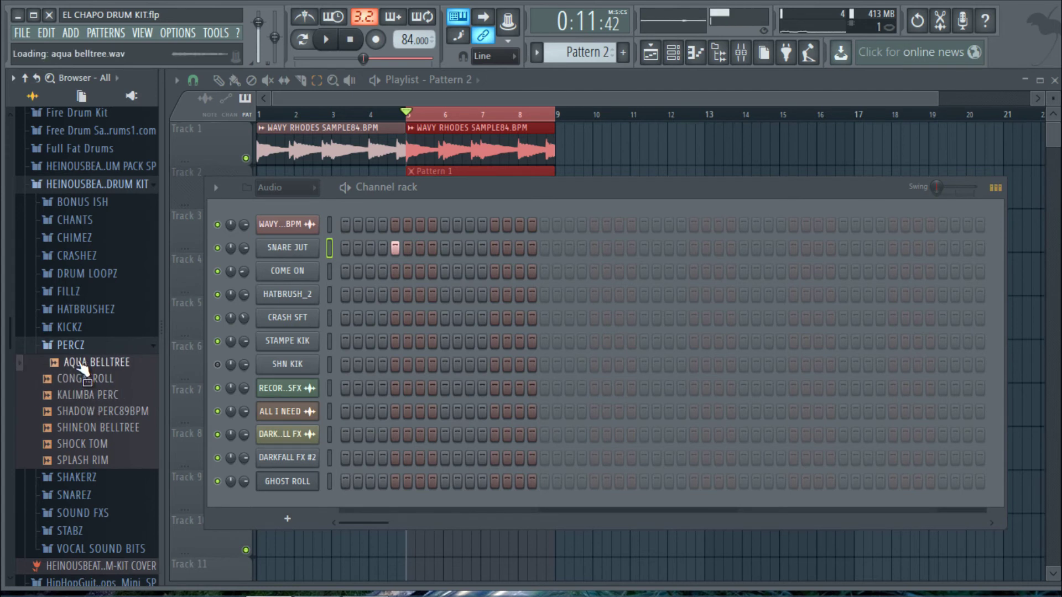
left_click(82, 445)
left_click(80, 462)
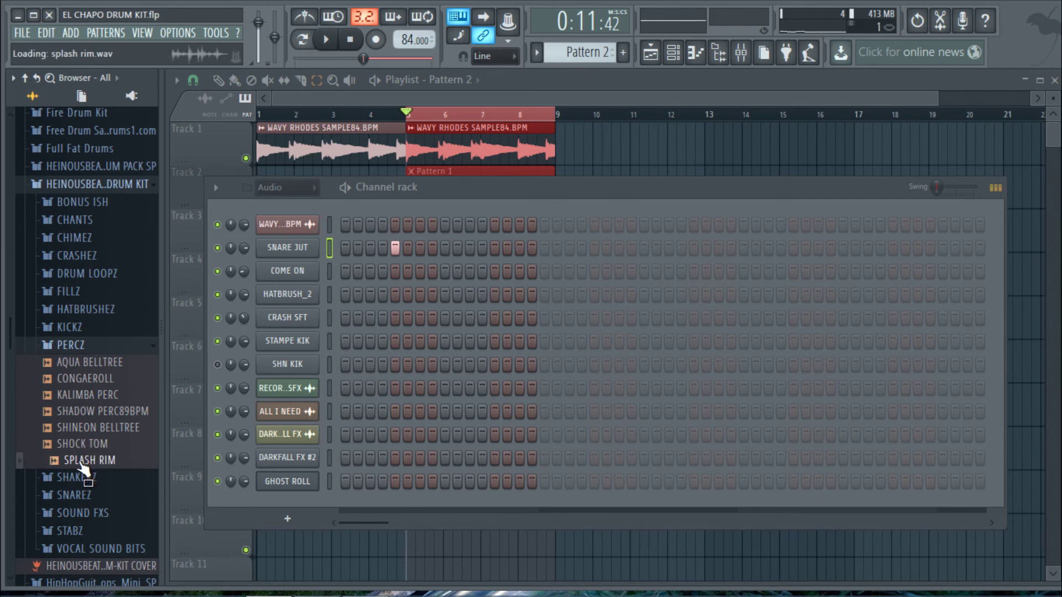
left_click_drag(82, 468, 84, 444)
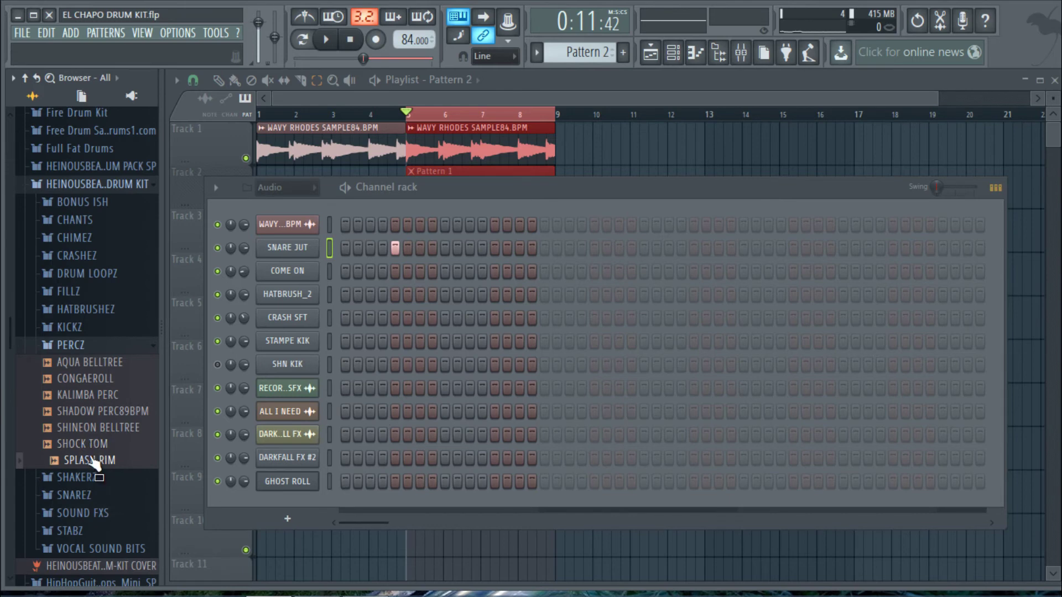
right_click(90, 459)
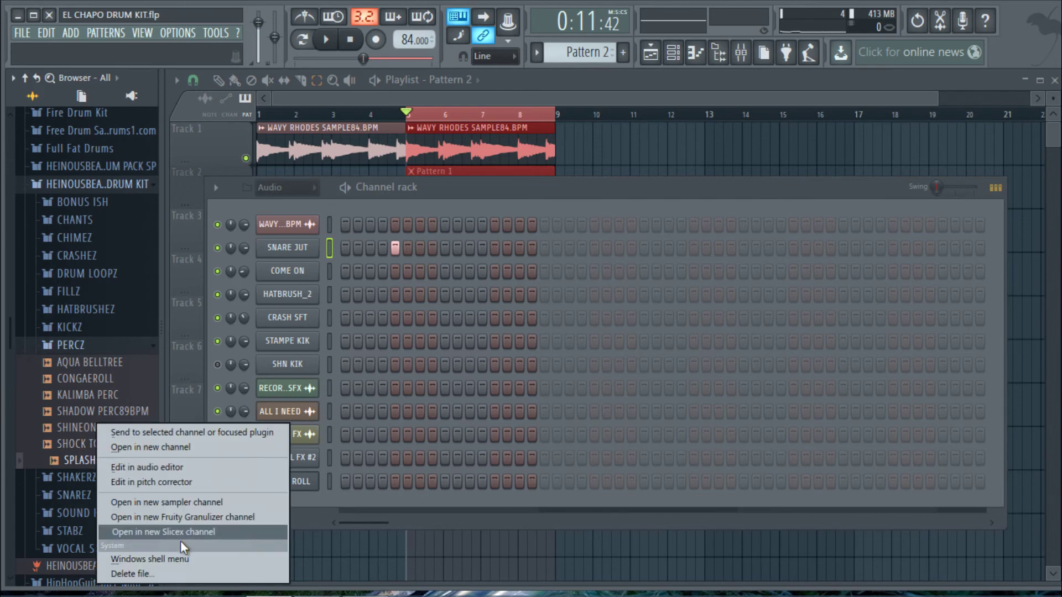
left_click(167, 447)
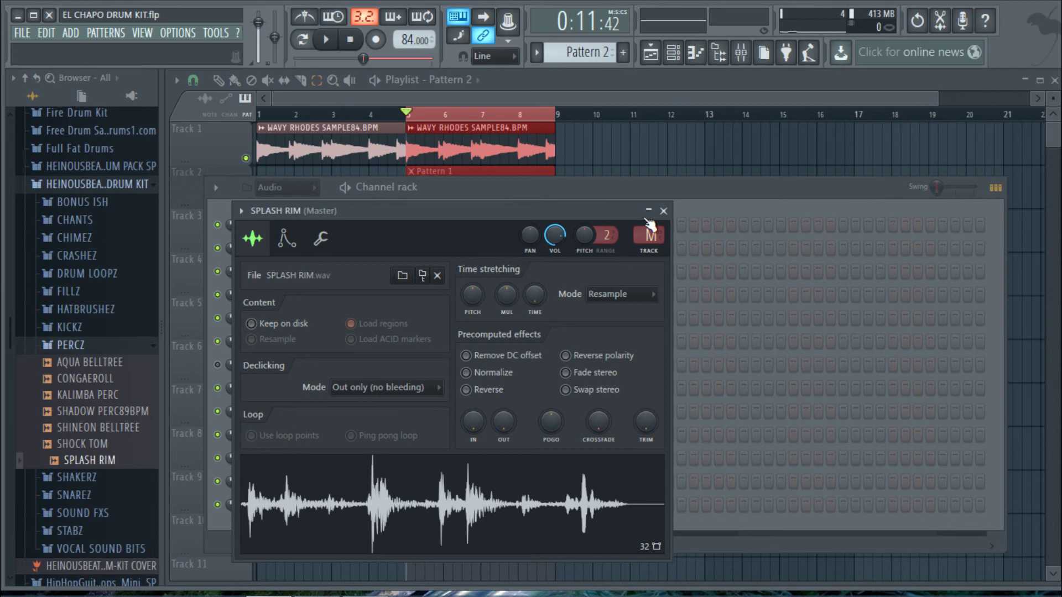
left_click(663, 211)
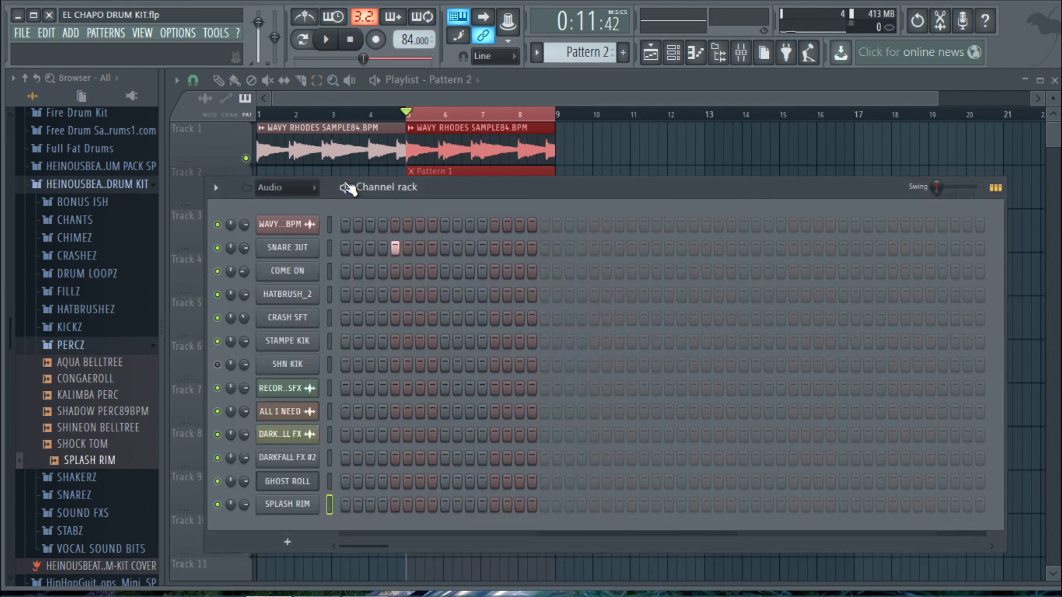
Loop Pattern 2 and place SPLASH RIM hits on steps 5 and 13.
key("space")
left_click(471, 269)
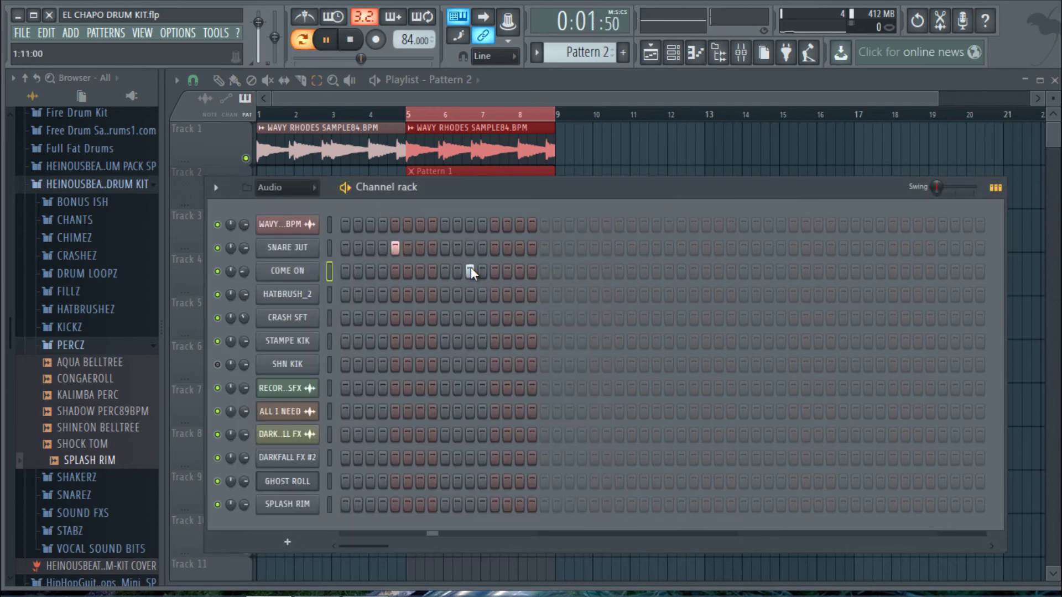
left_click(470, 269)
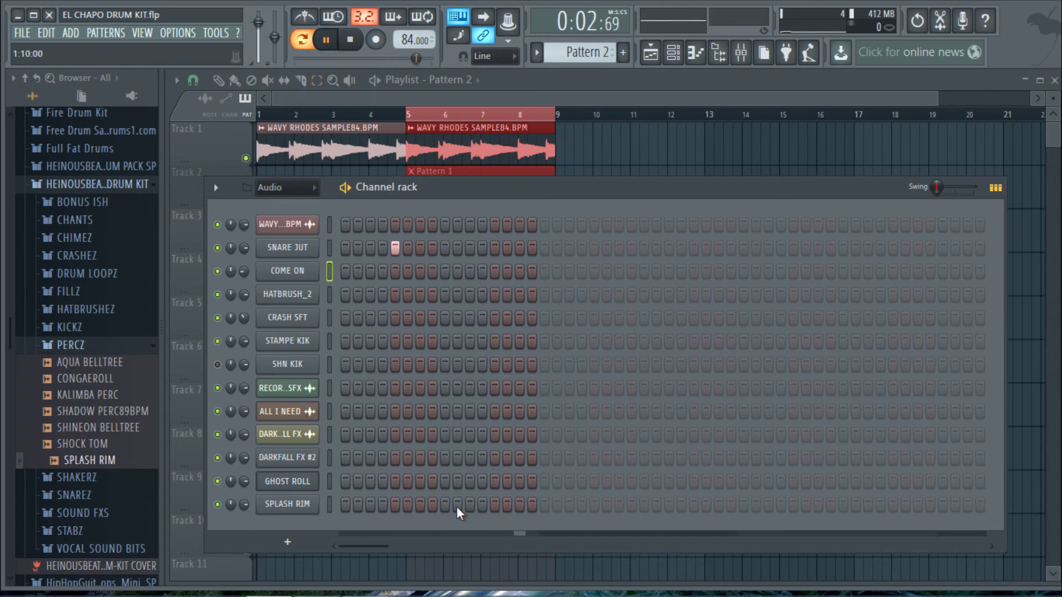
left_click(395, 505)
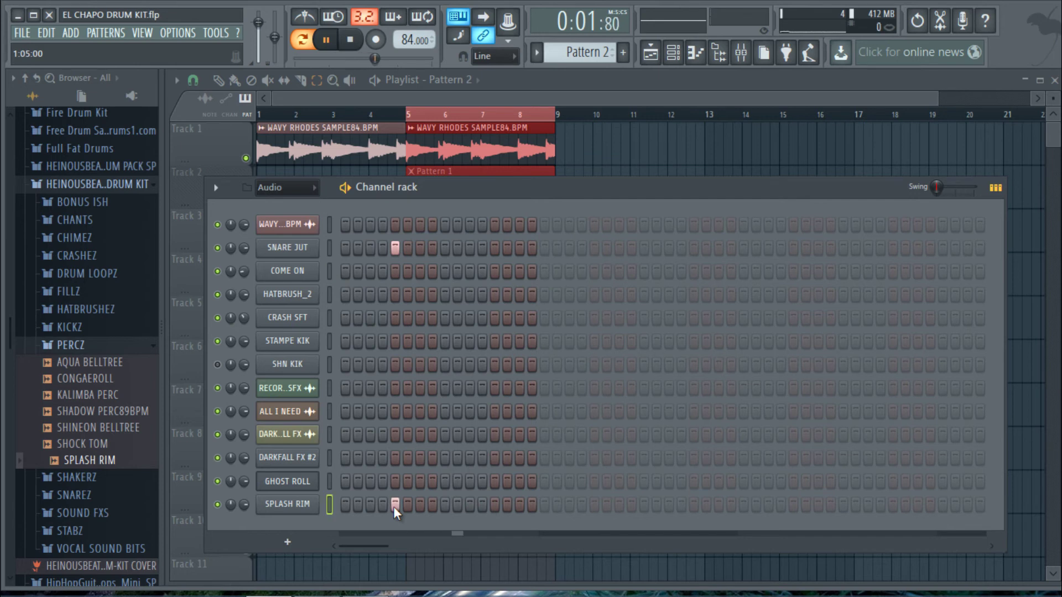
left_click(496, 505)
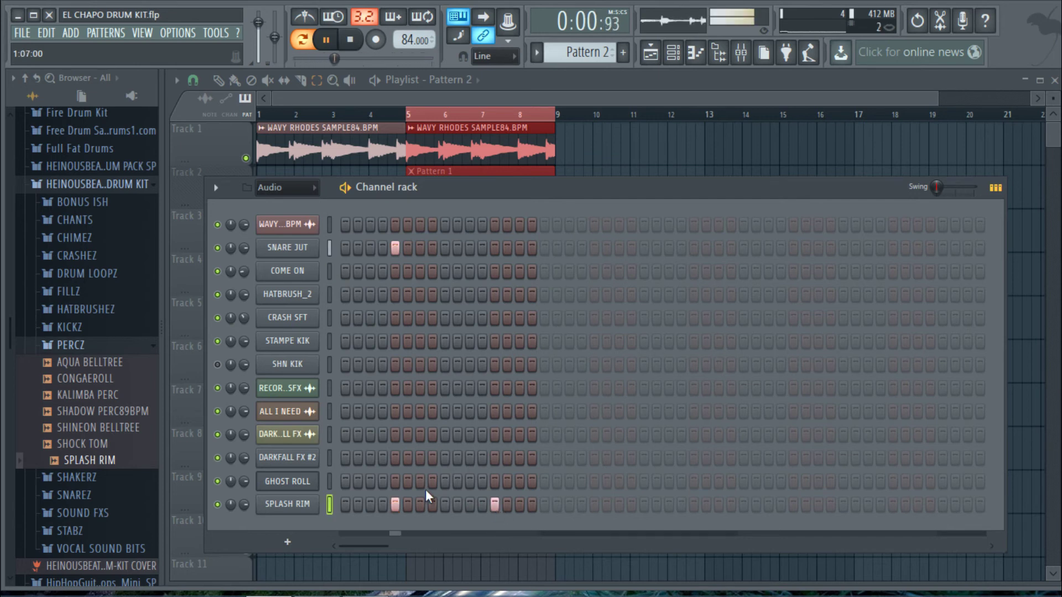
Replace SPLASH RIM's hits on steps 5 and 13 with a single hit on step 3, and add a SNARE JUT hit on step 13.
left_click(390, 505)
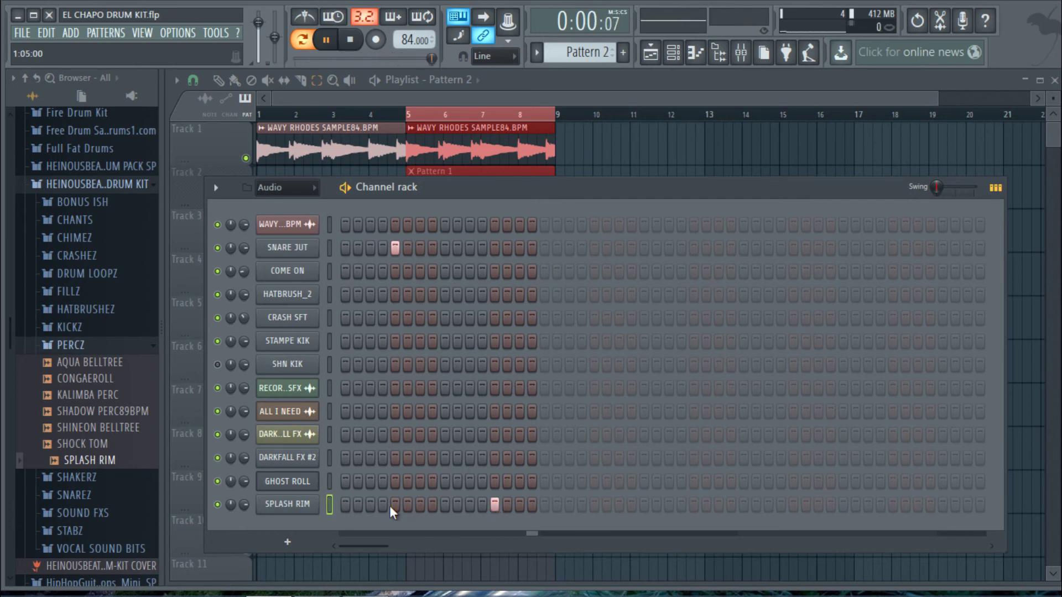
left_click(381, 505)
left_click(380, 505)
left_click(371, 505)
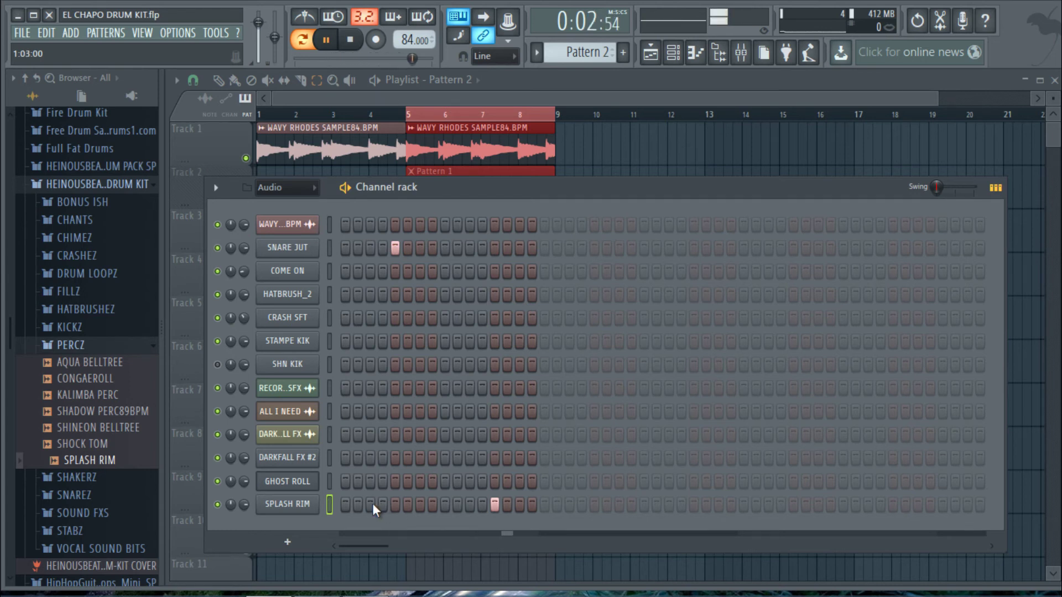
left_click(493, 506)
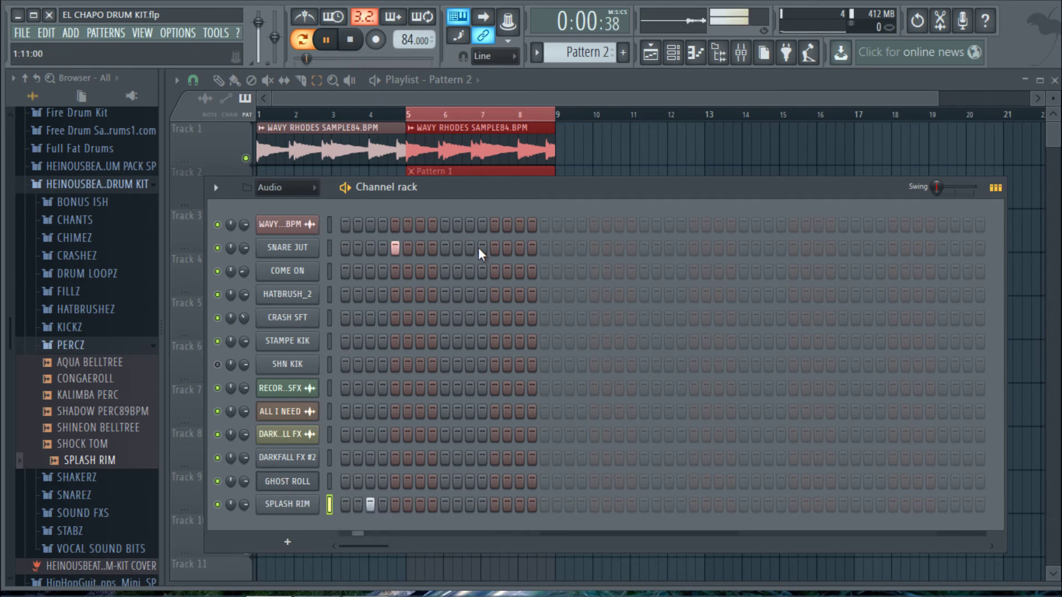
left_click(495, 248)
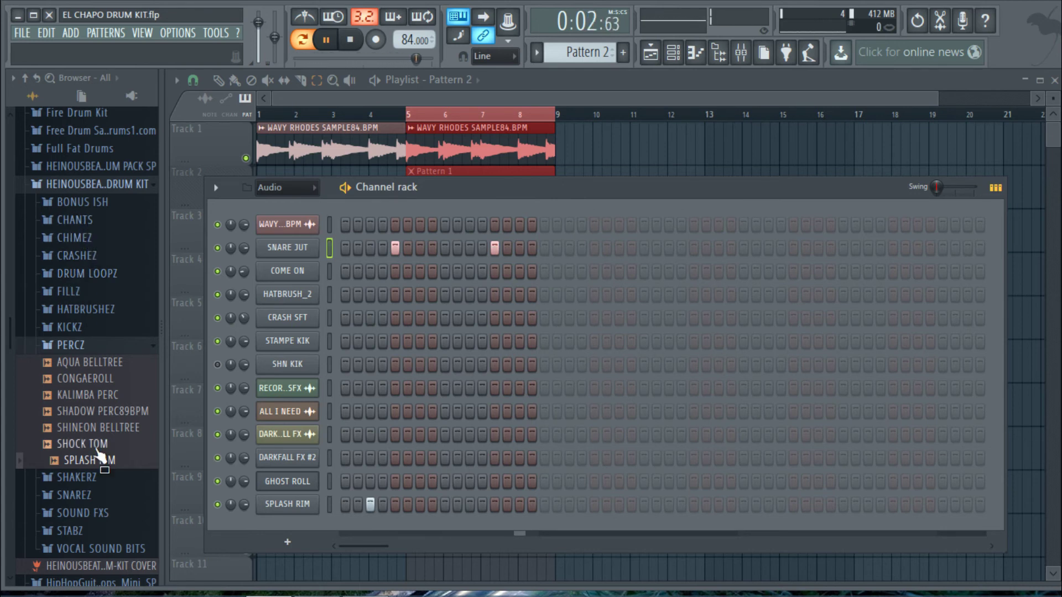
Audition ILL SHAKER, SCARY SHAKER and SLY SHAKER from the kit's SHAKERZ folder.
left_click(83, 478)
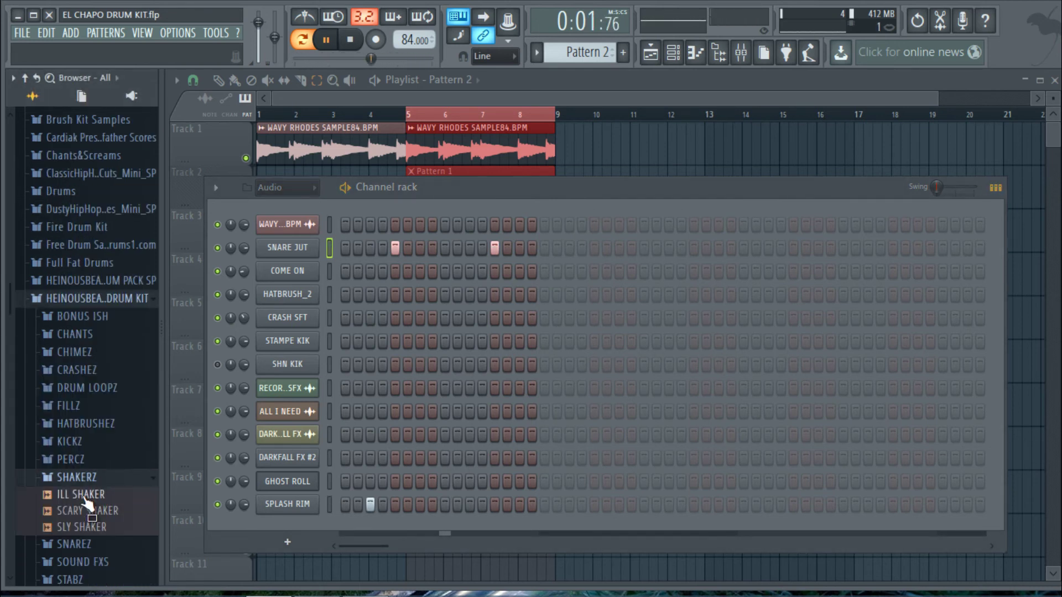
left_click(88, 496)
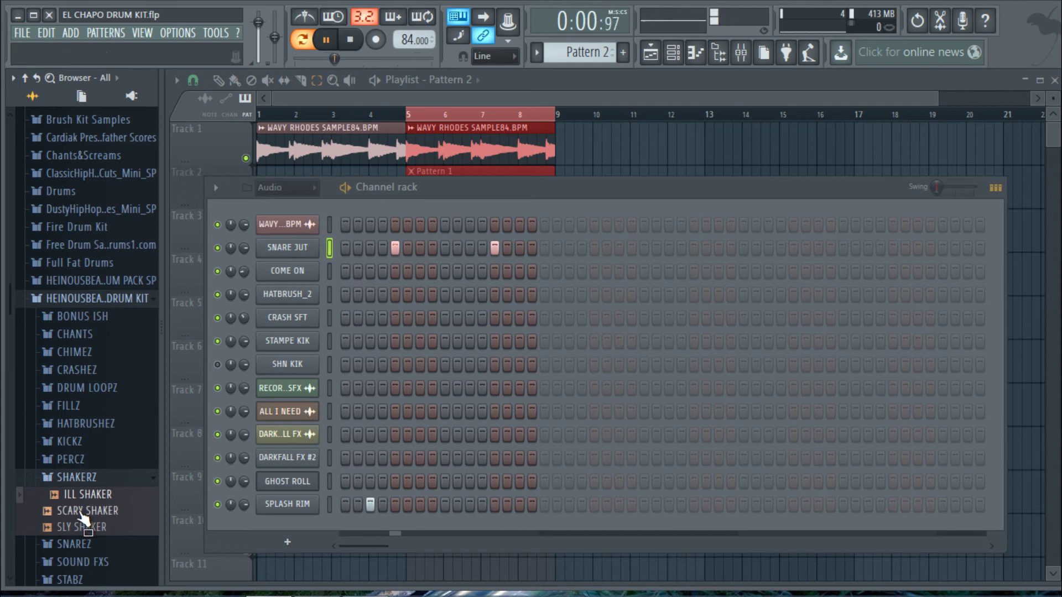
left_click(81, 512)
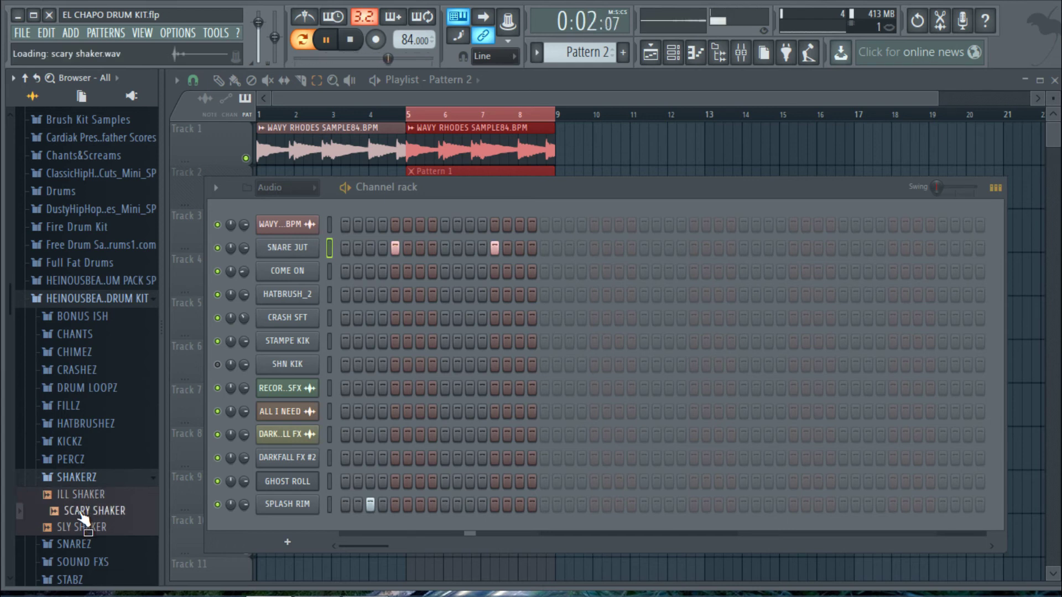
left_click(83, 529)
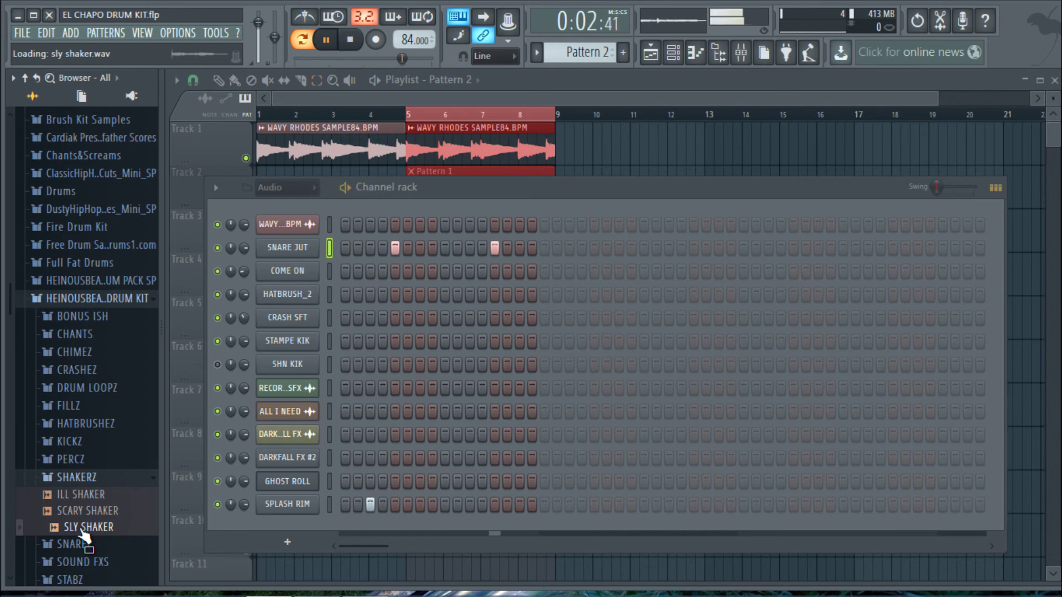
Open SLY SHAKER in a new channel and place its hits on steps 9 and 13 of Pattern 2.
right_click(79, 526)
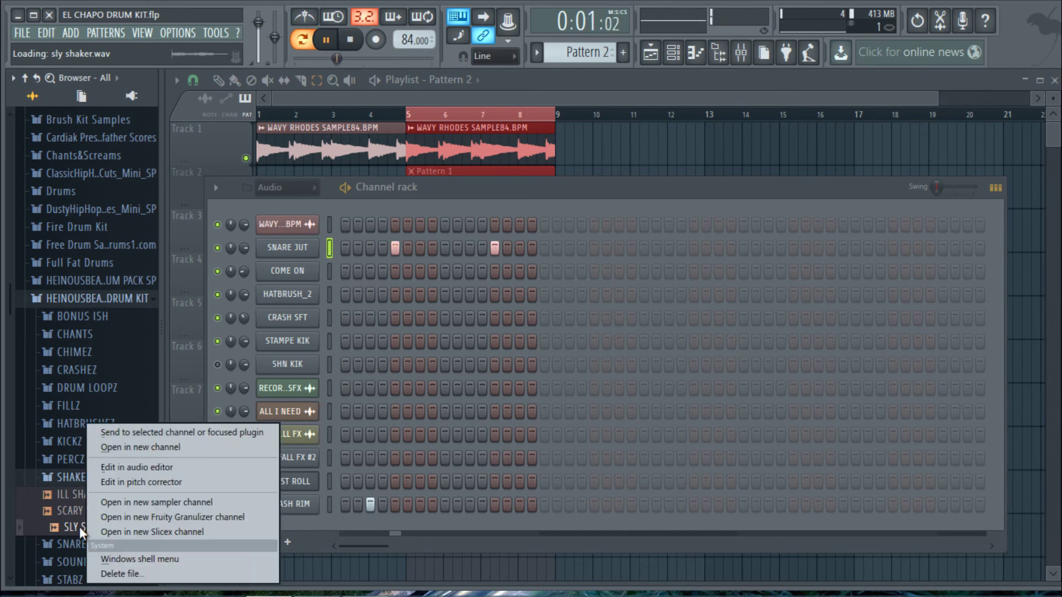
left_click(145, 441)
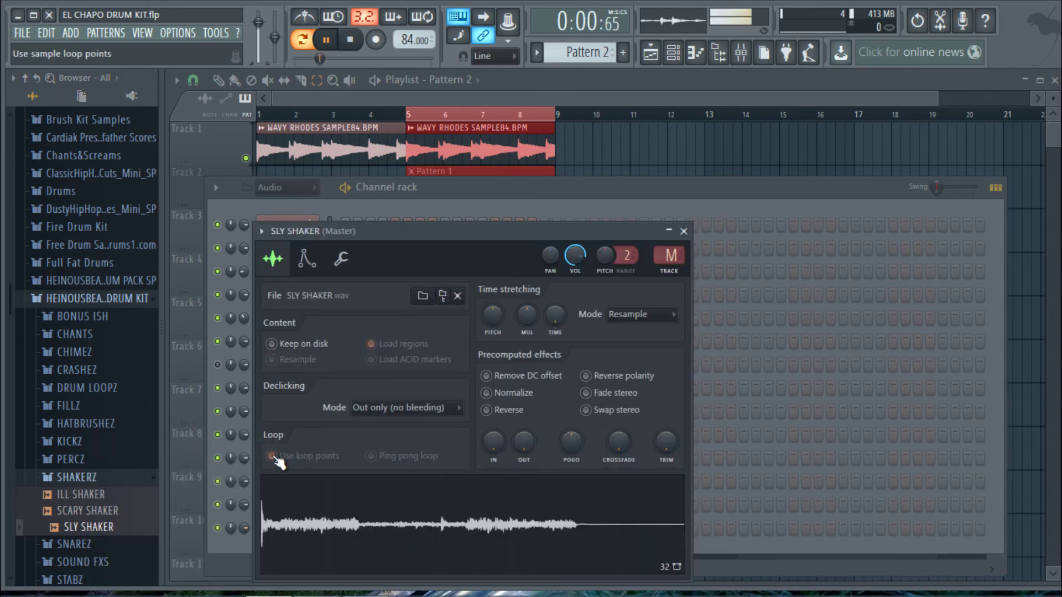
left_click(245, 546)
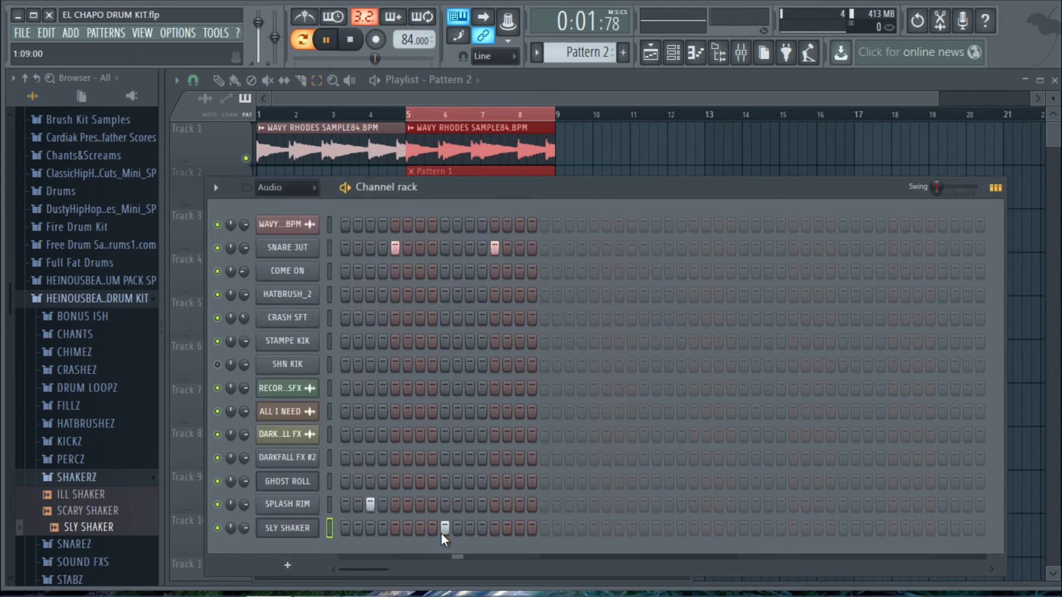
left_click(494, 528)
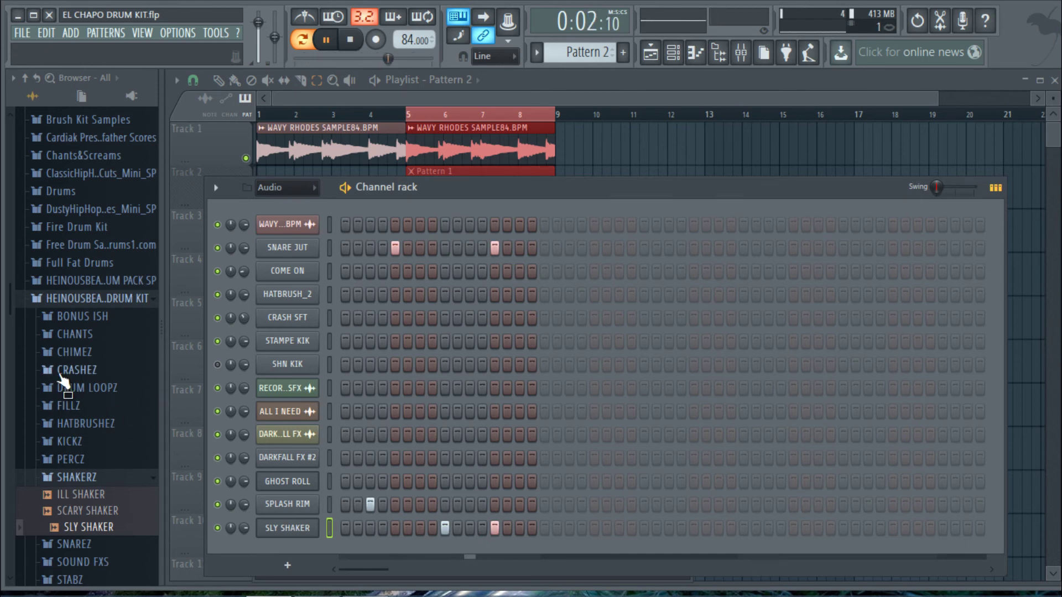
Replace the SHN KIK channel's sample with CRASH SFT from the CRASHEZ folder and place a hit on step 5.
left_click(69, 370)
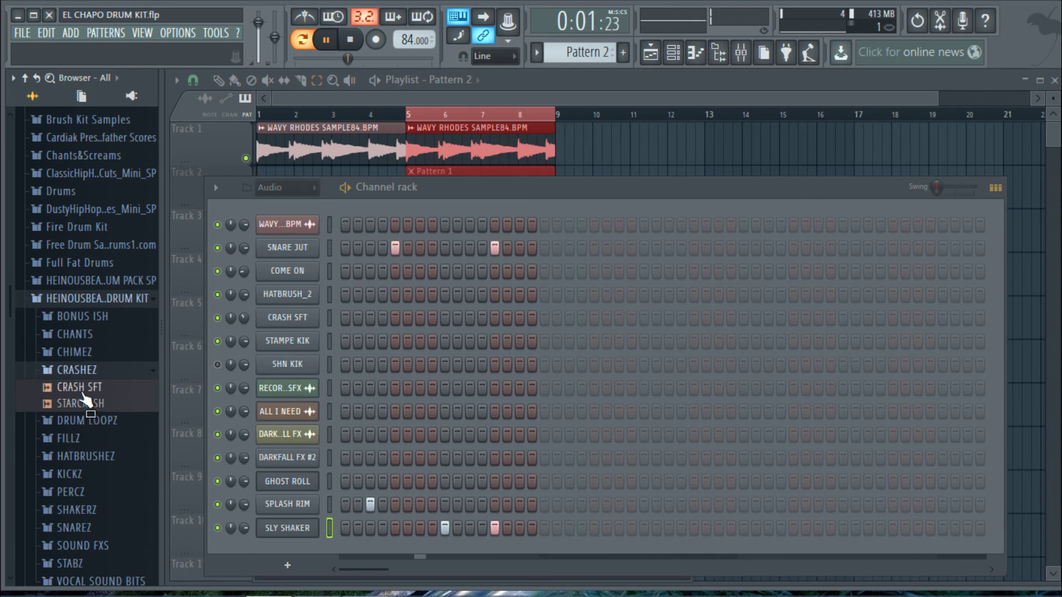
left_click(82, 393)
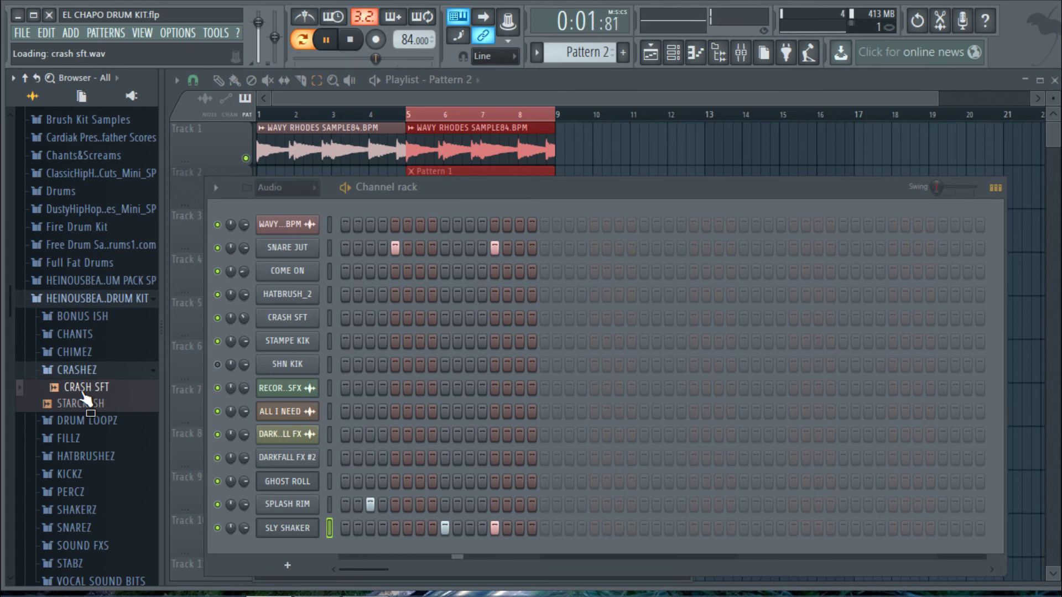
left_click_drag(83, 394, 280, 369)
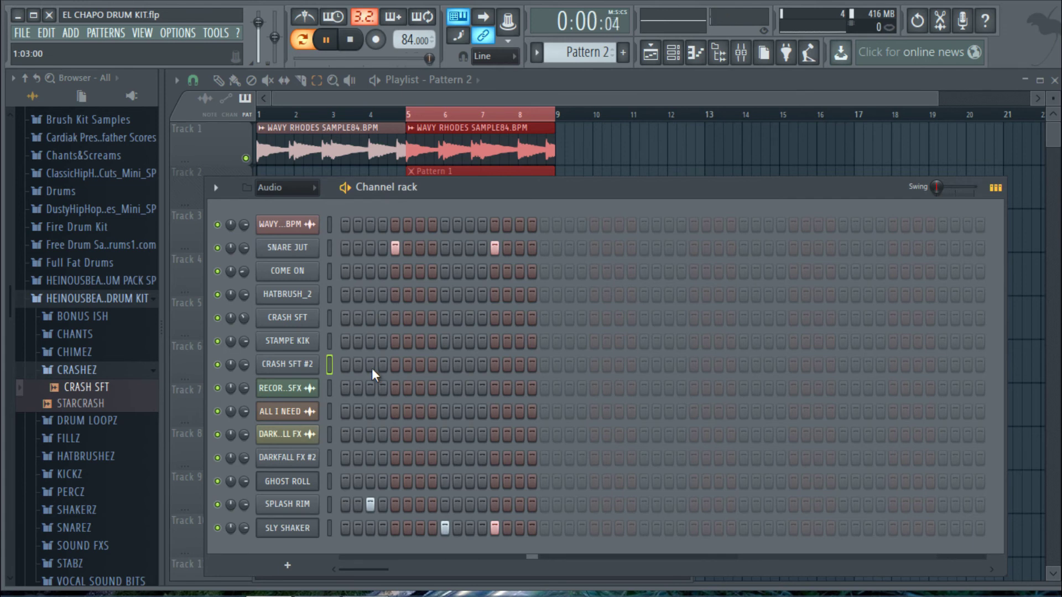
left_click(394, 365)
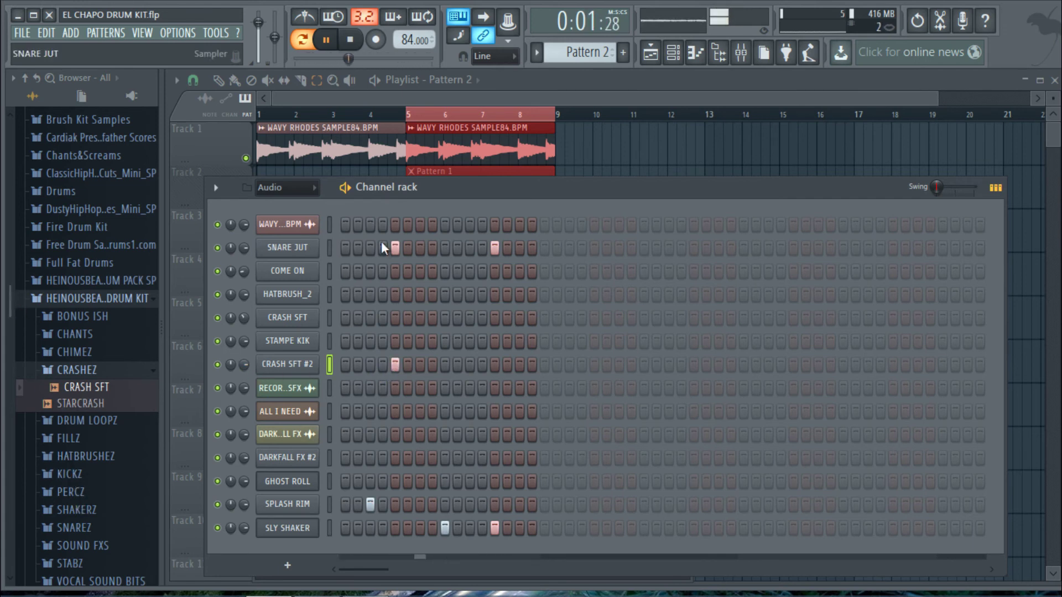
Raise both SNARE JUT notes to maximum velocity in the piano roll and lower the SPLASH RIM channel's volume.
left_click(995, 189)
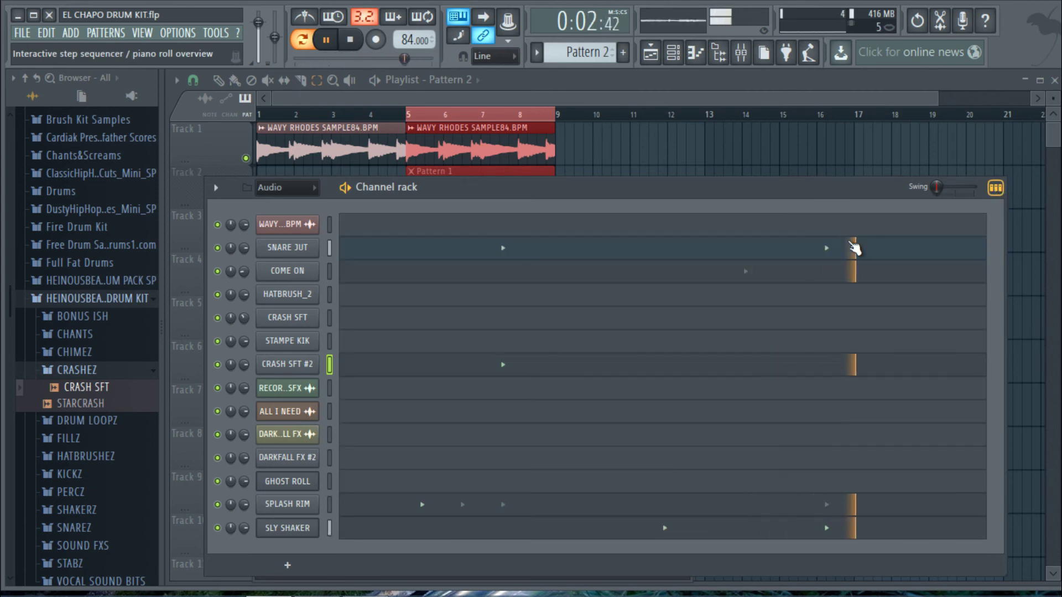
left_click(522, 252)
left_click(376, 498)
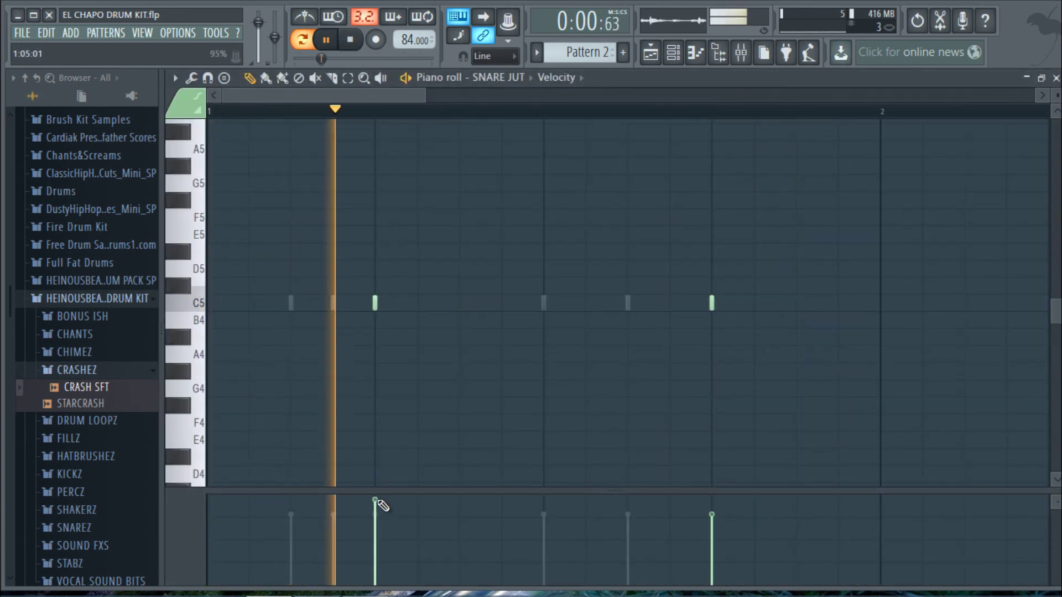
left_click(712, 498)
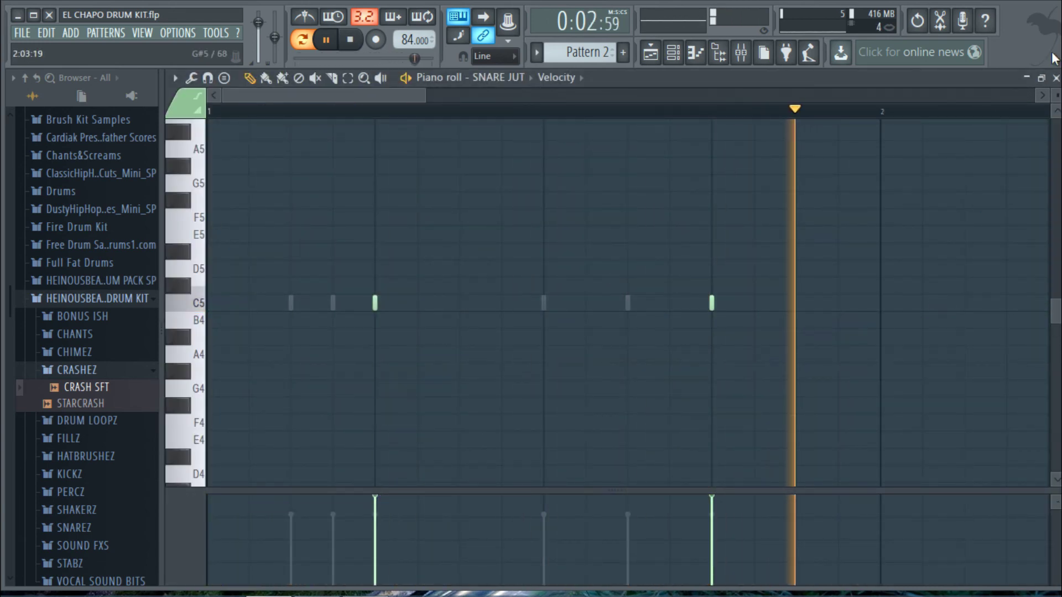
left_click(1056, 79)
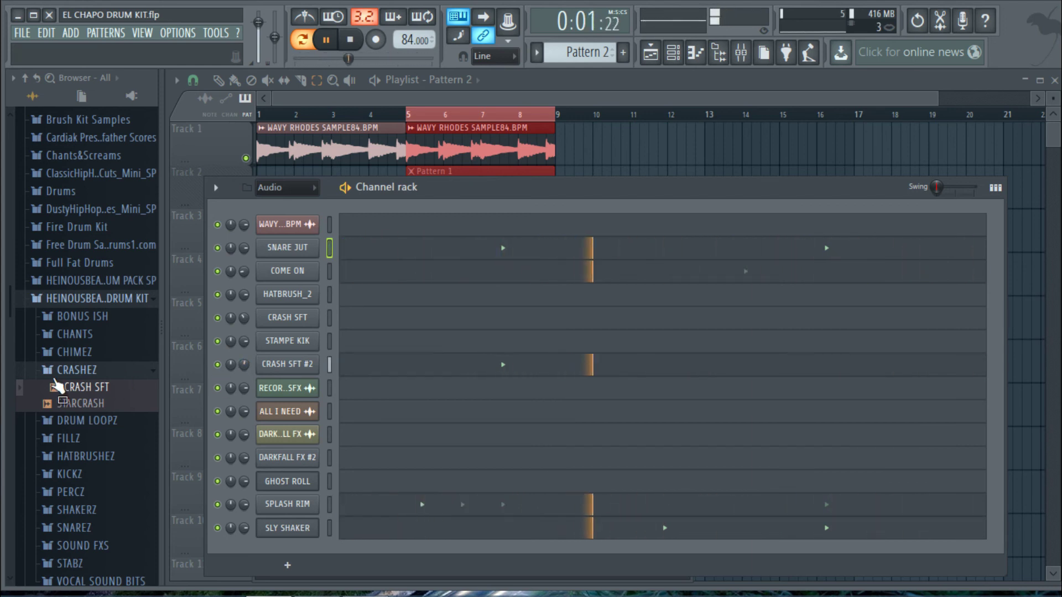
left_click_drag(243, 506, 244, 518)
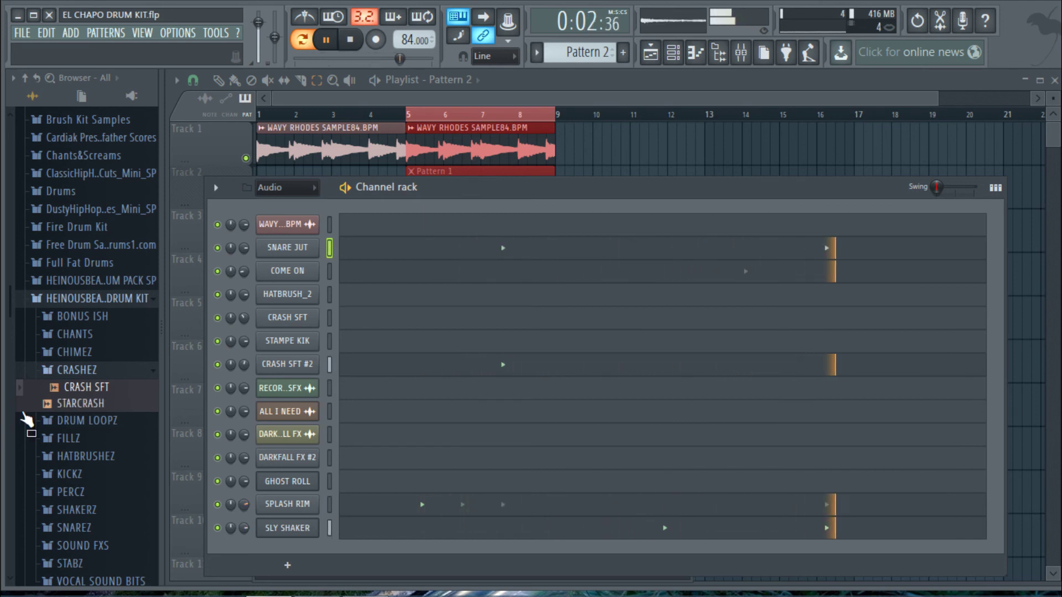
Audition kicks in the KICKZ folder and replace the STAMPE KIK channel's sample with BIG DIRTY KICK_2.
left_click(69, 474)
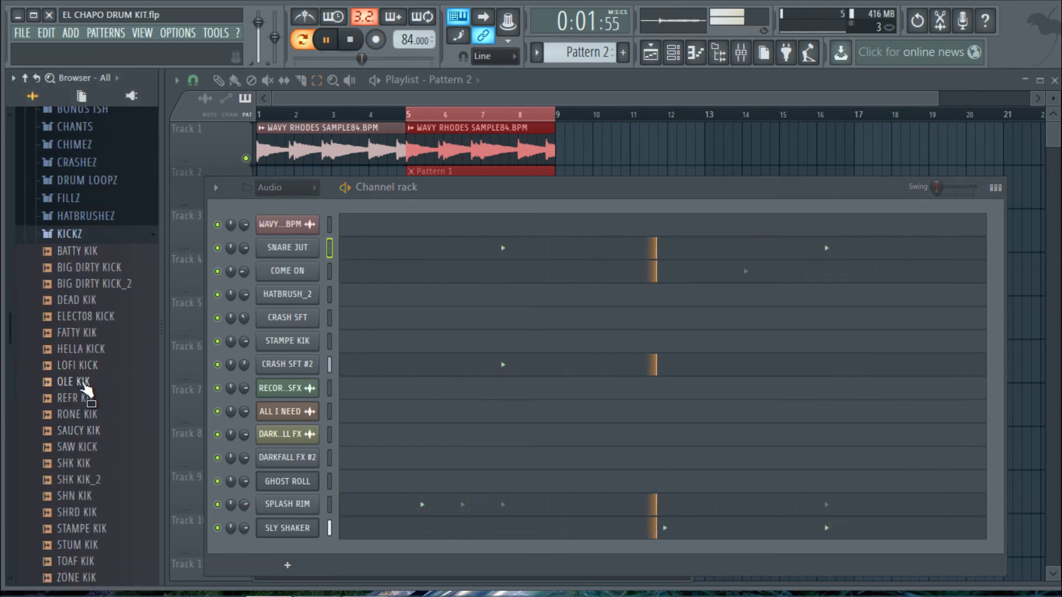
left_click(88, 267)
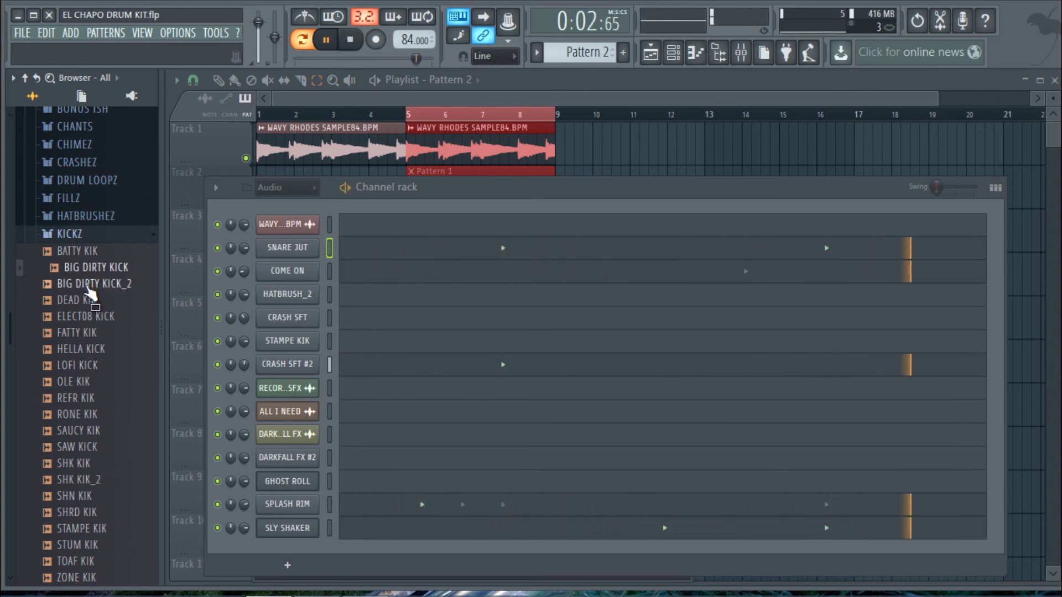
left_click(73, 301)
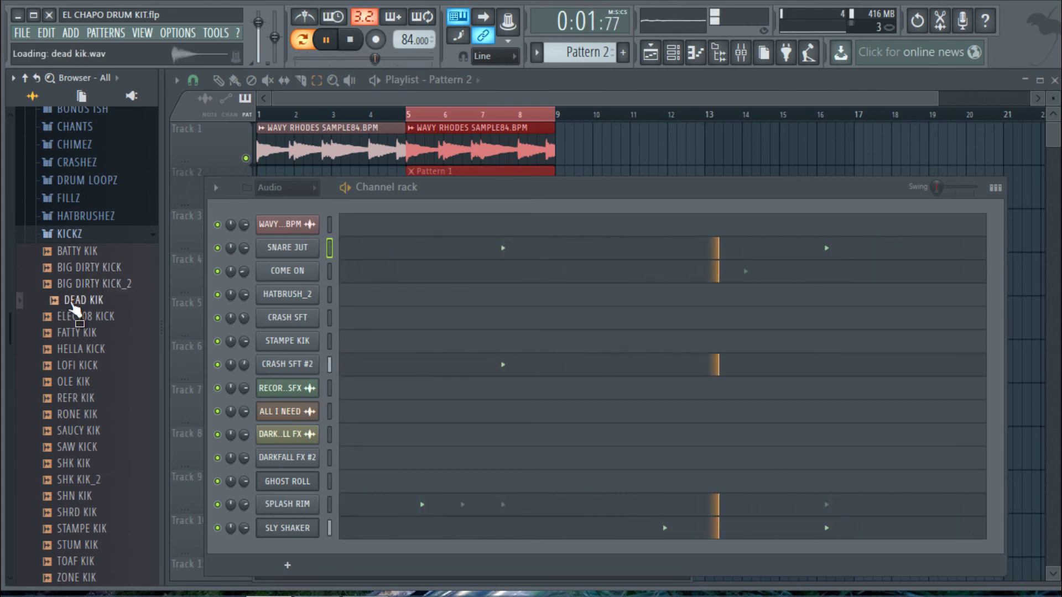
left_click(80, 301)
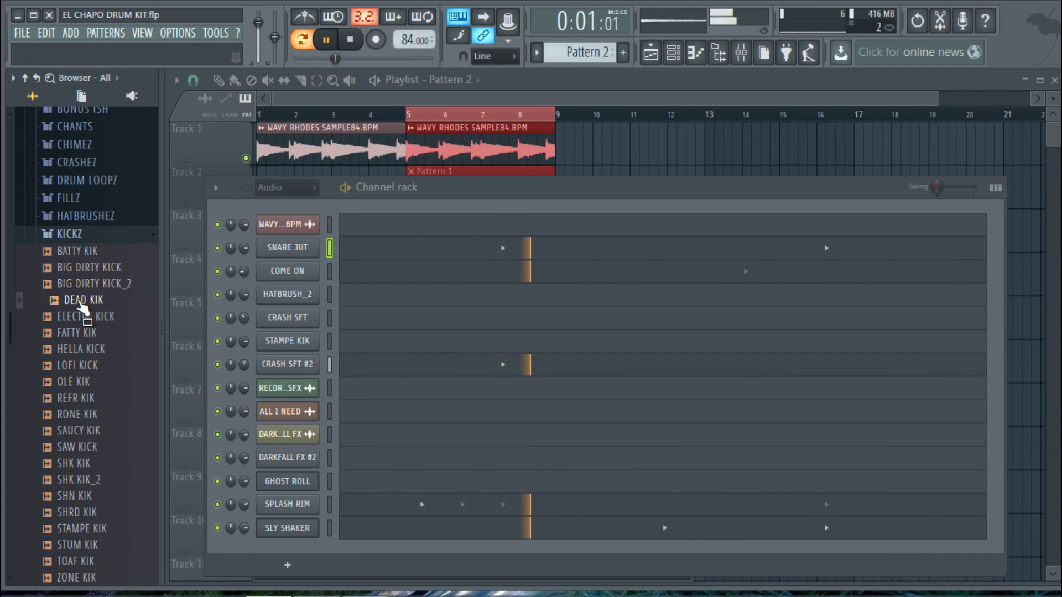
left_click(85, 283)
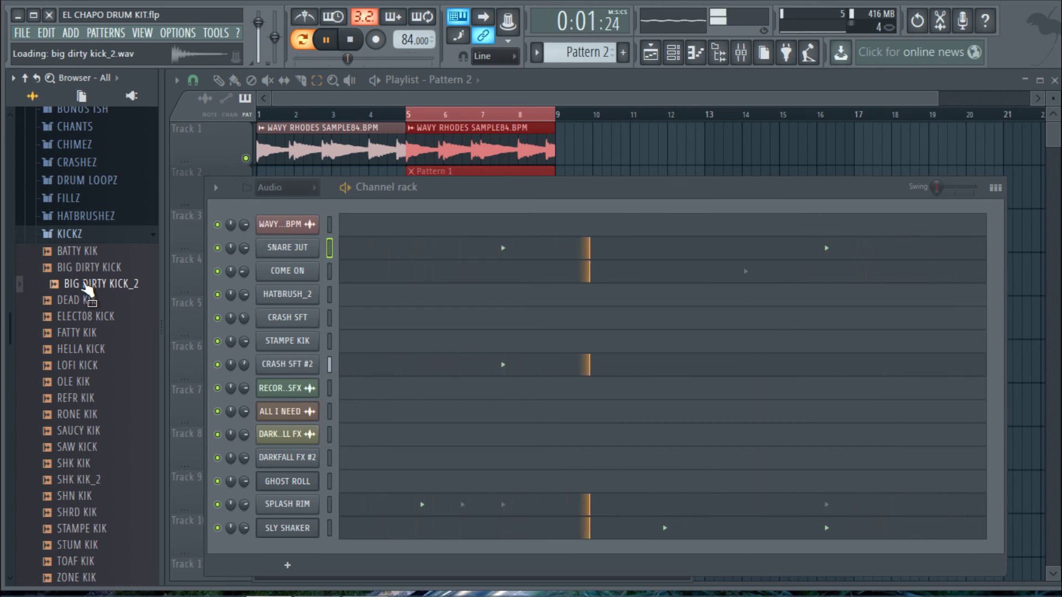
left_click_drag(88, 285, 287, 341)
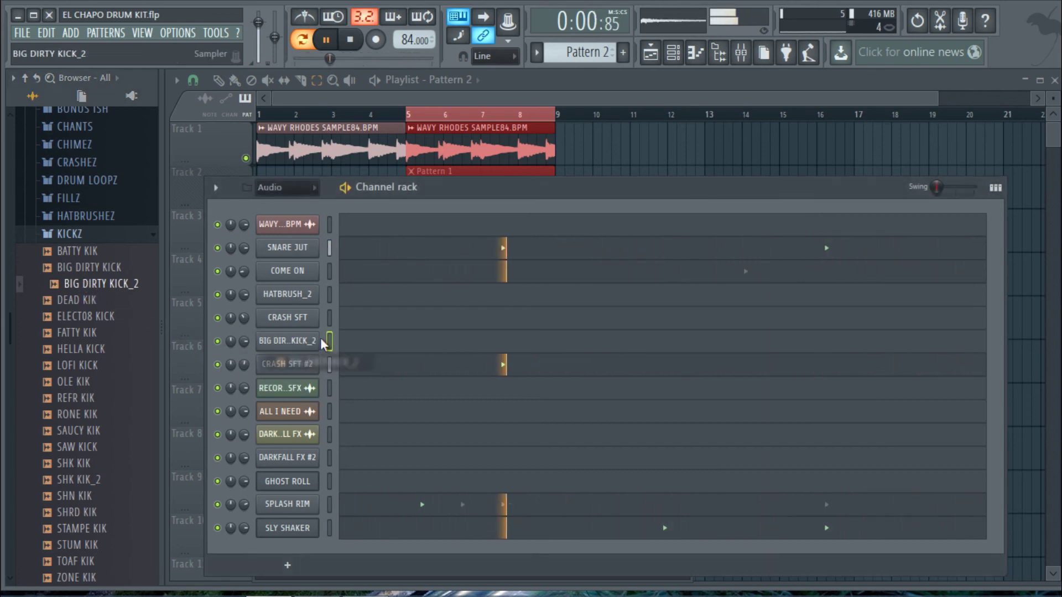
Return the channel rack to the step grid and place BIG DIRTY KICK_2 hits on steps 1, 11 and 15.
left_click(996, 187)
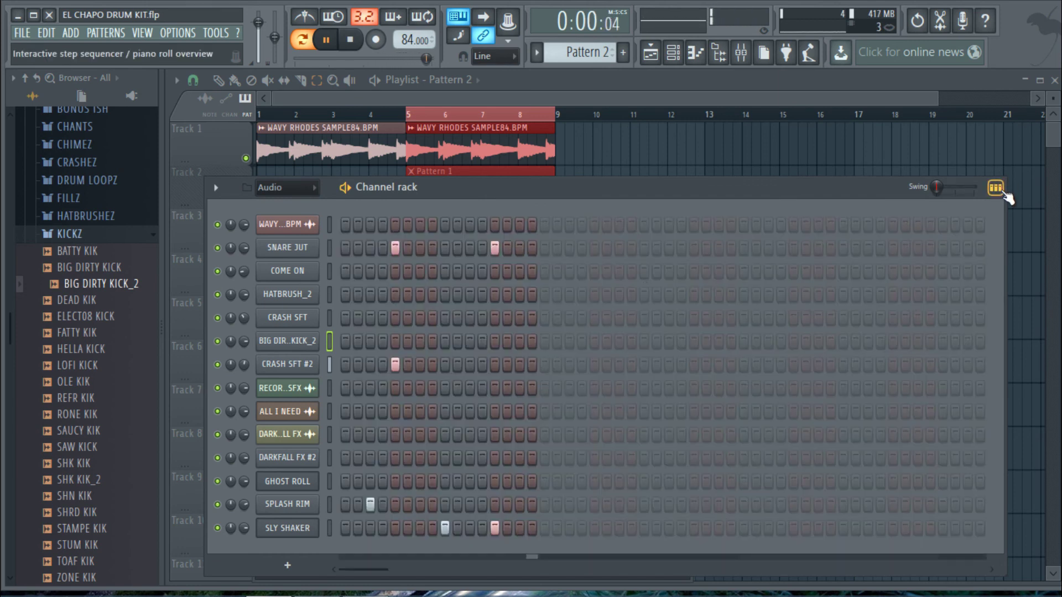
left_click(346, 342)
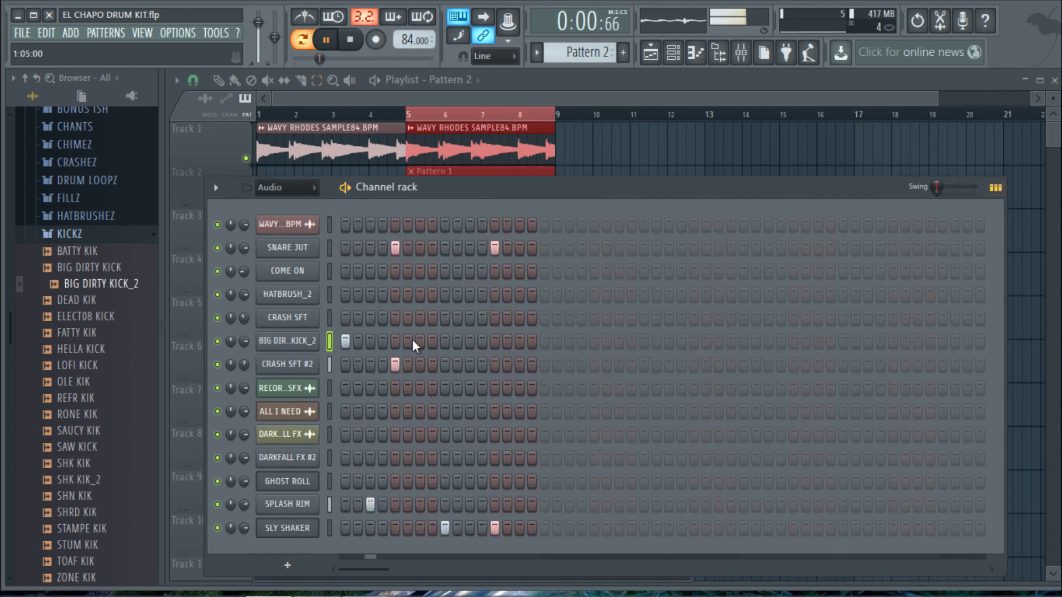
left_click(470, 341)
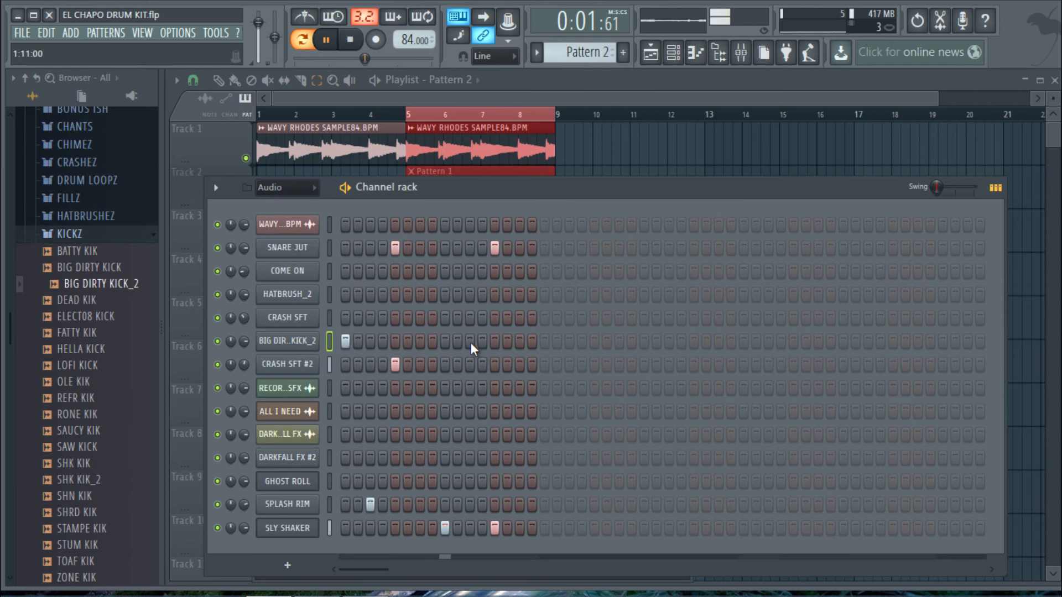
left_click(520, 341)
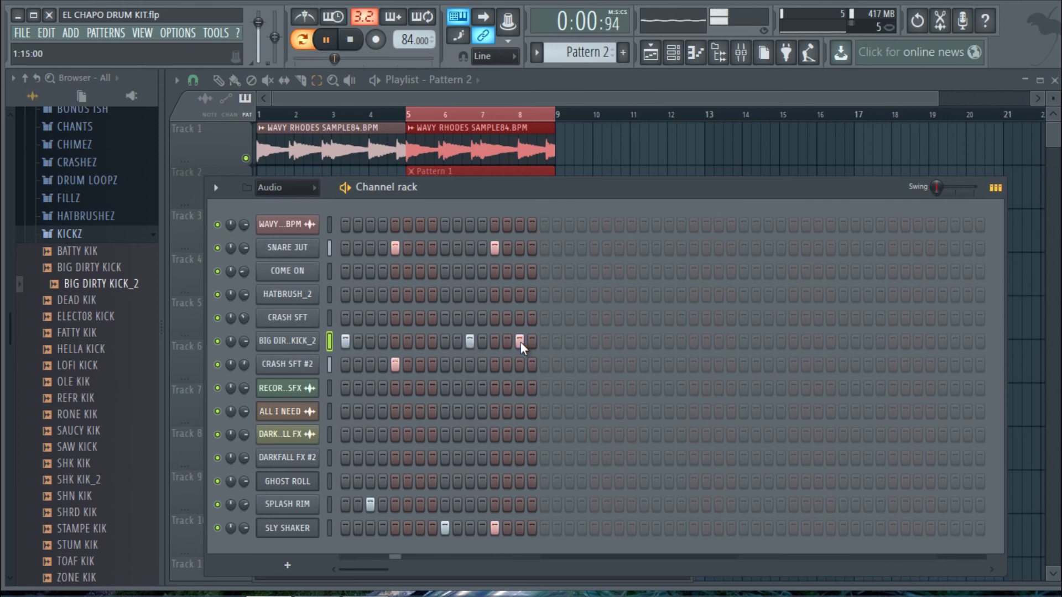
Play the playlist arrangement and fill Track 6 with Pattern 2 clips from bar 5 through bar 8, deleting the surplus clip at bar 9.
left_click(406, 113)
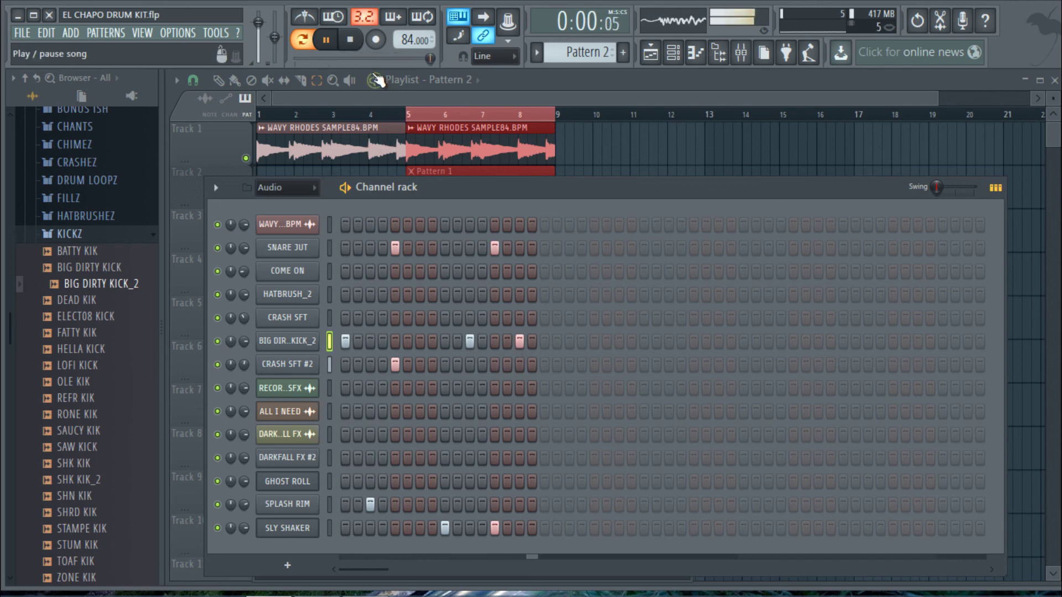
left_click(377, 80)
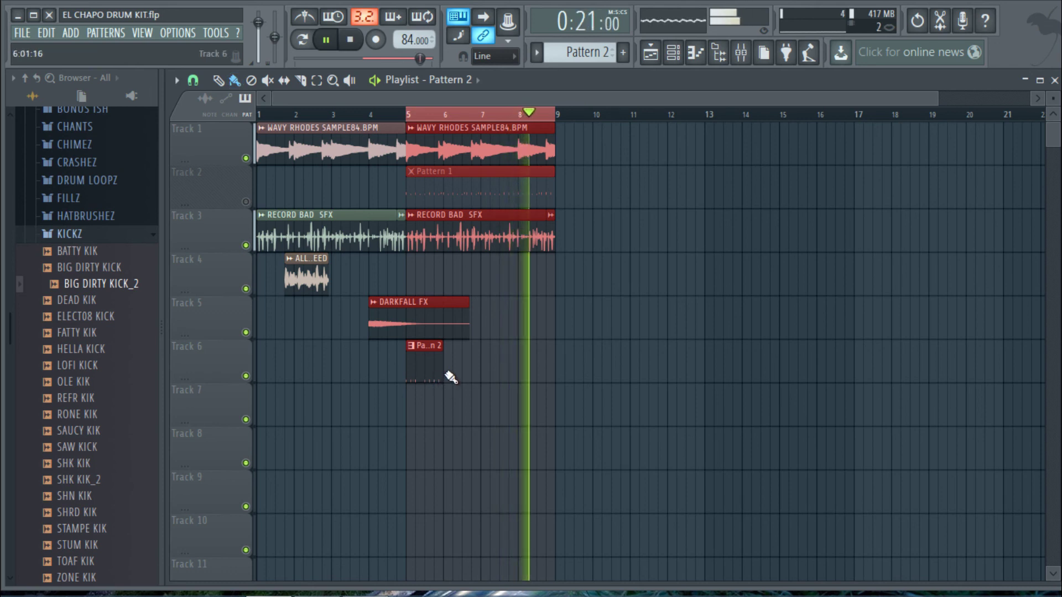
left_click_drag(451, 372, 560, 353)
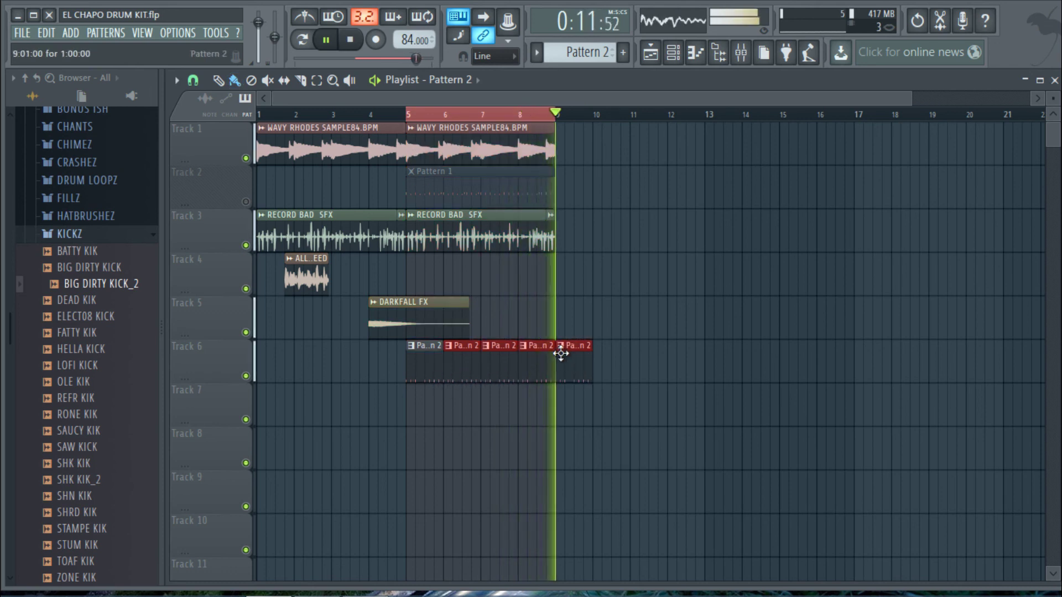
right_click(560, 354)
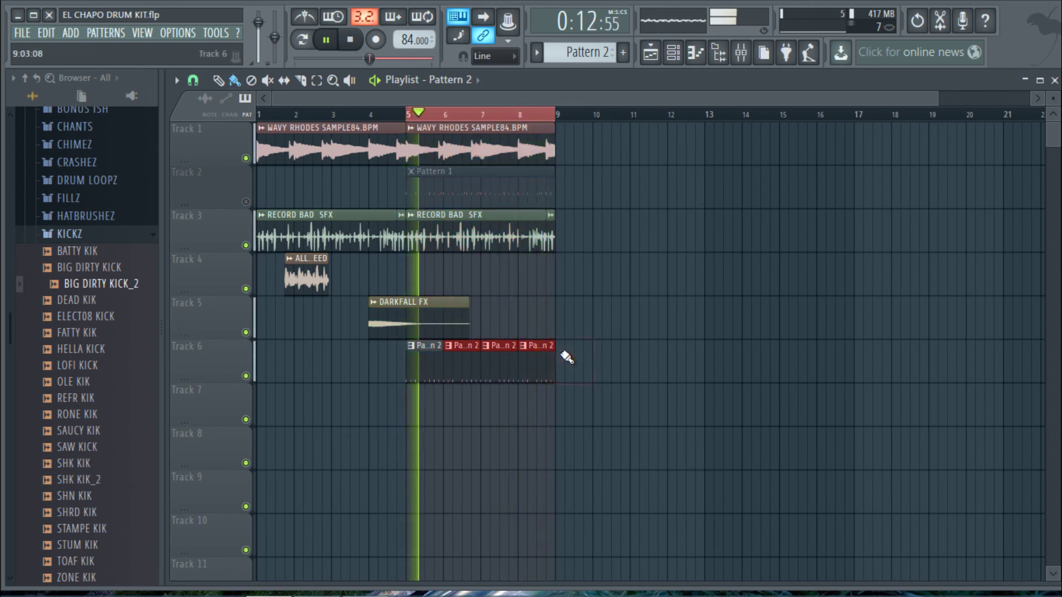
Lower the SLY SHAKER channel's volume and add a BIG DIRTY KICK_2 hit on step 16 of Pattern 2.
left_click(673, 53)
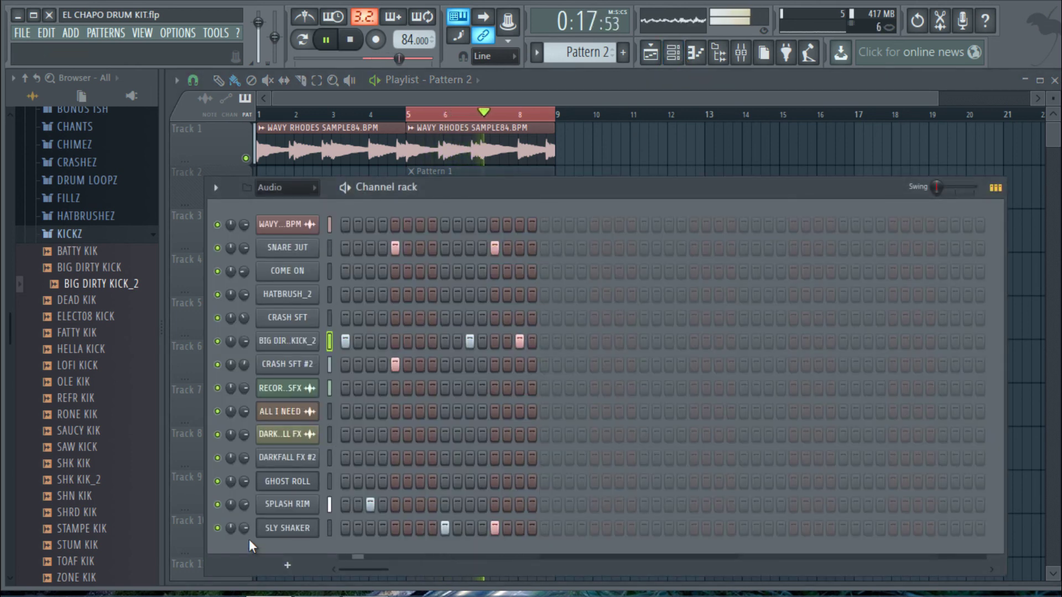
left_click_drag(242, 524, 241, 553)
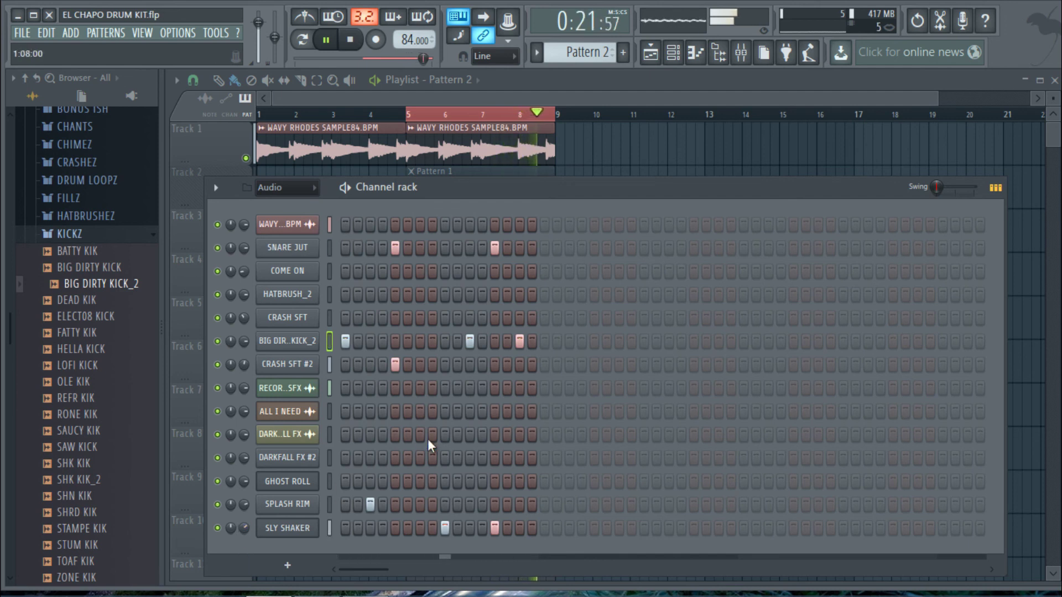
left_click(531, 341)
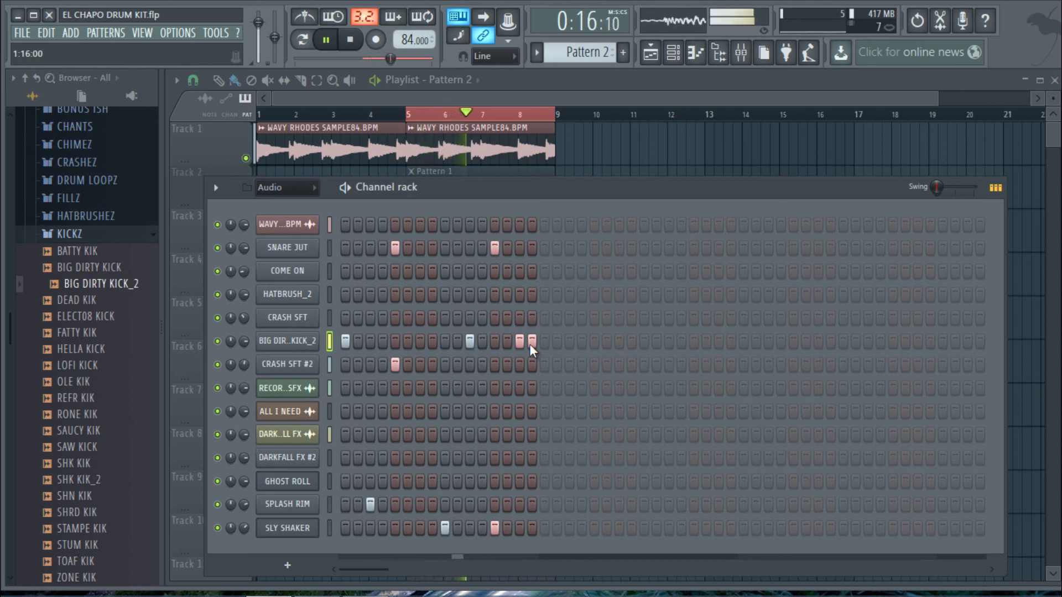
In the piano roll, lower the velocity of the last BIG DIRTY KICK_2 note and slightly raise the notes on steps 15 and 1.
left_click(997, 188)
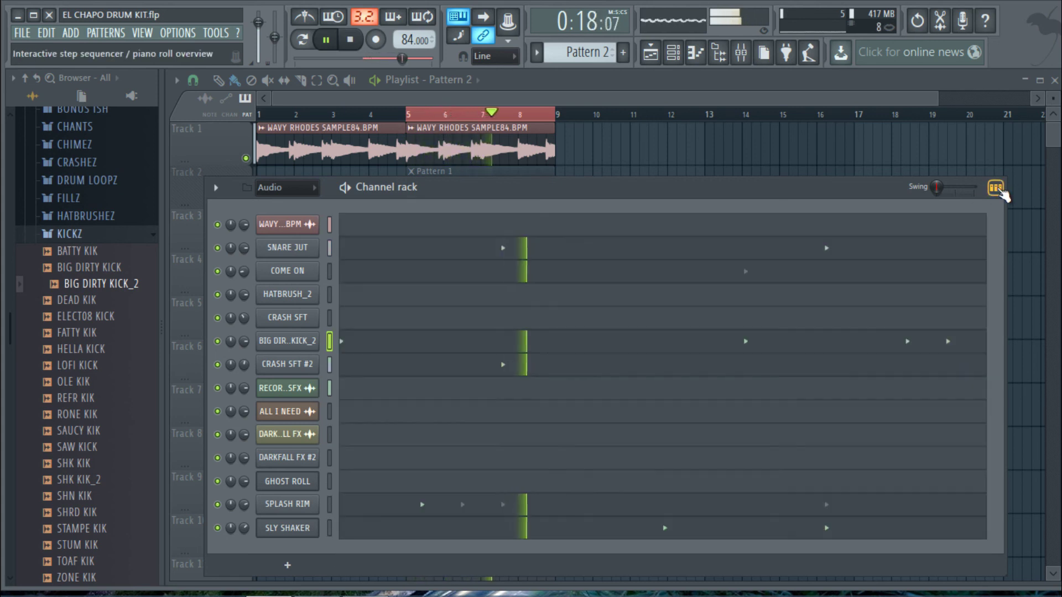
left_click(953, 344)
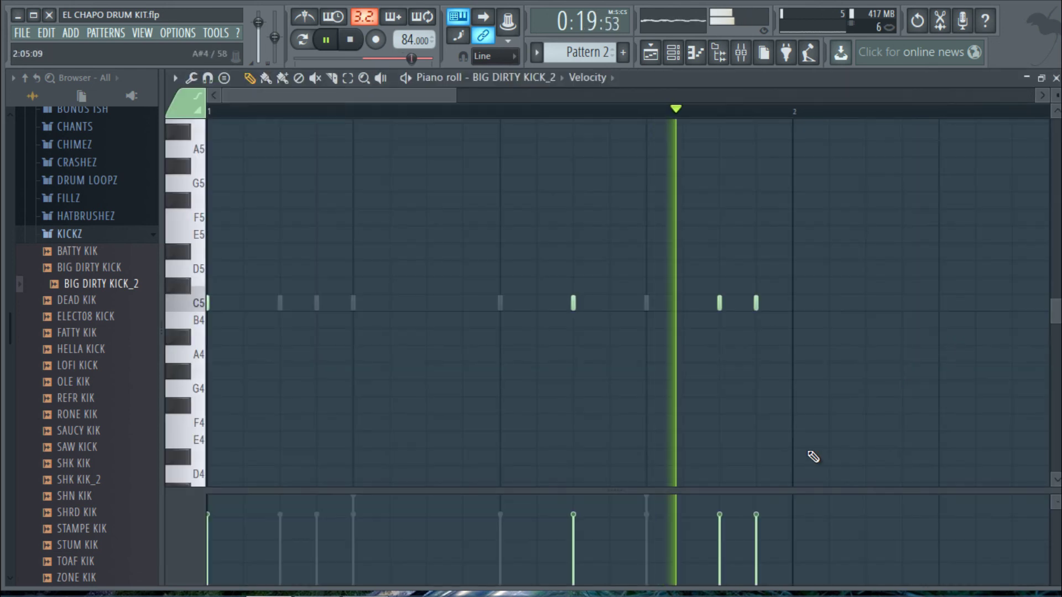
left_click(757, 534)
left_click(720, 506)
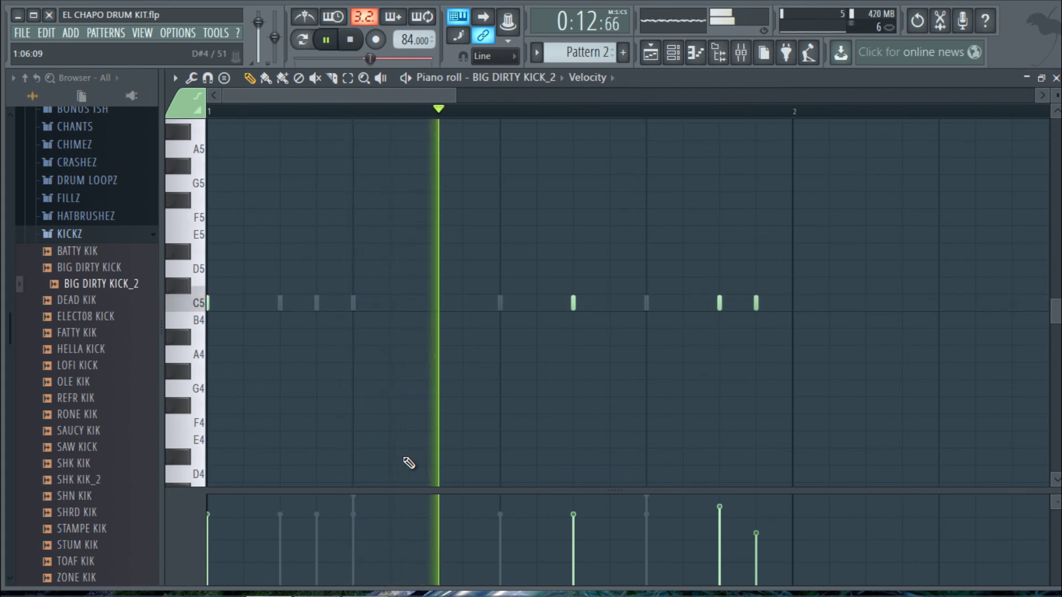
left_click(215, 501)
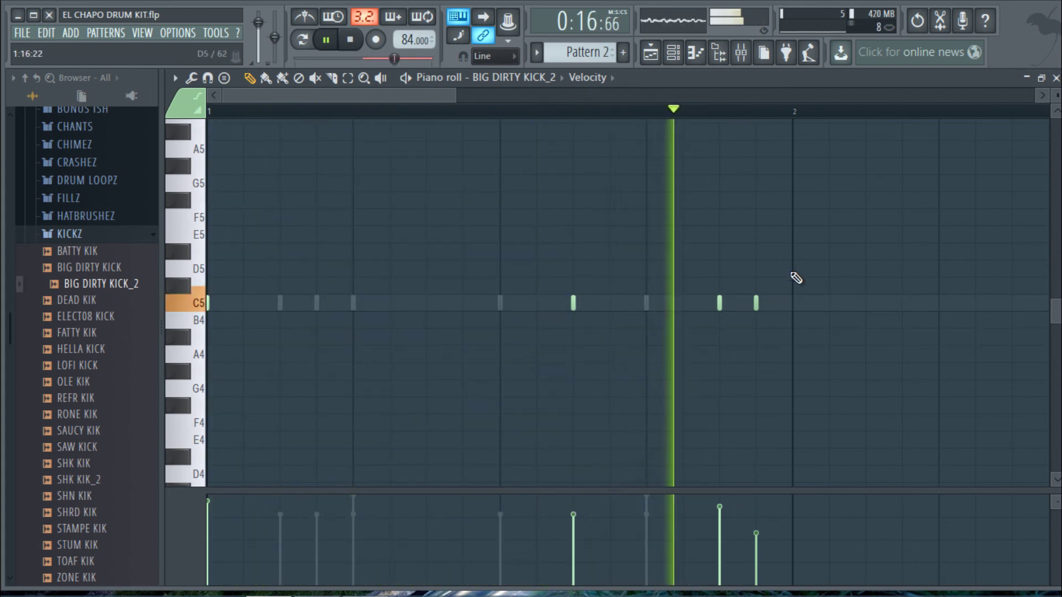
left_click(1055, 78)
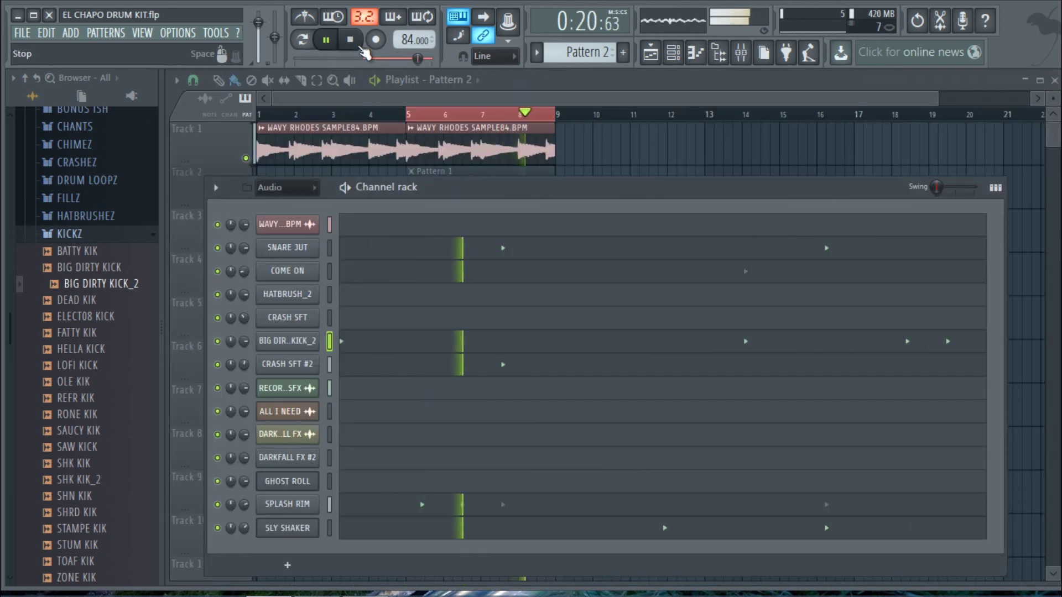
Review the BIG DIRTY KICK_2 notes in the piano roll with playback stopped, and replay the arrangement from bar 5.
left_click(349, 44)
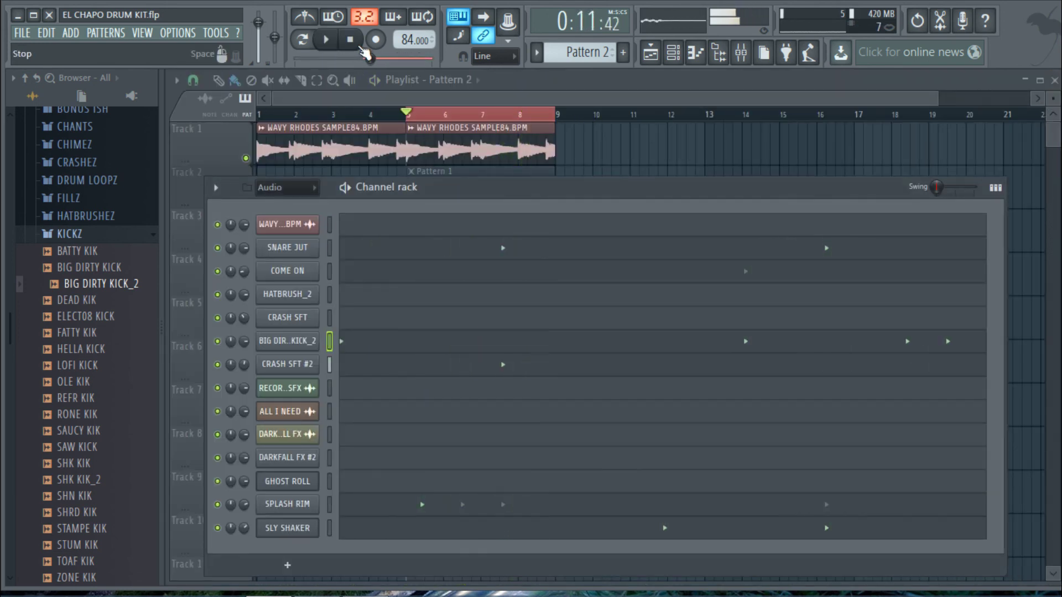
left_click(762, 345)
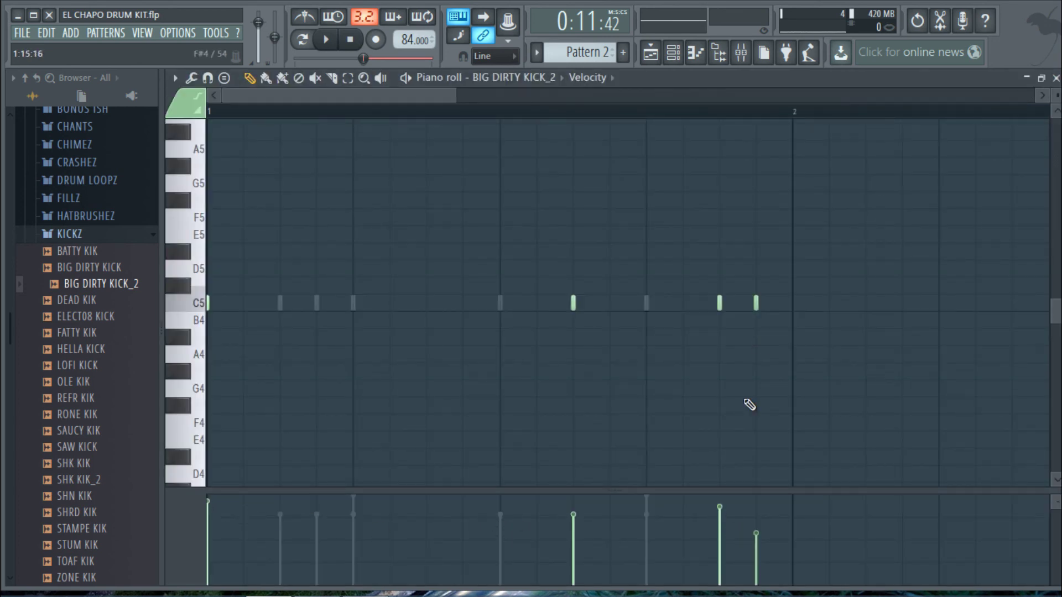
left_click(1057, 79)
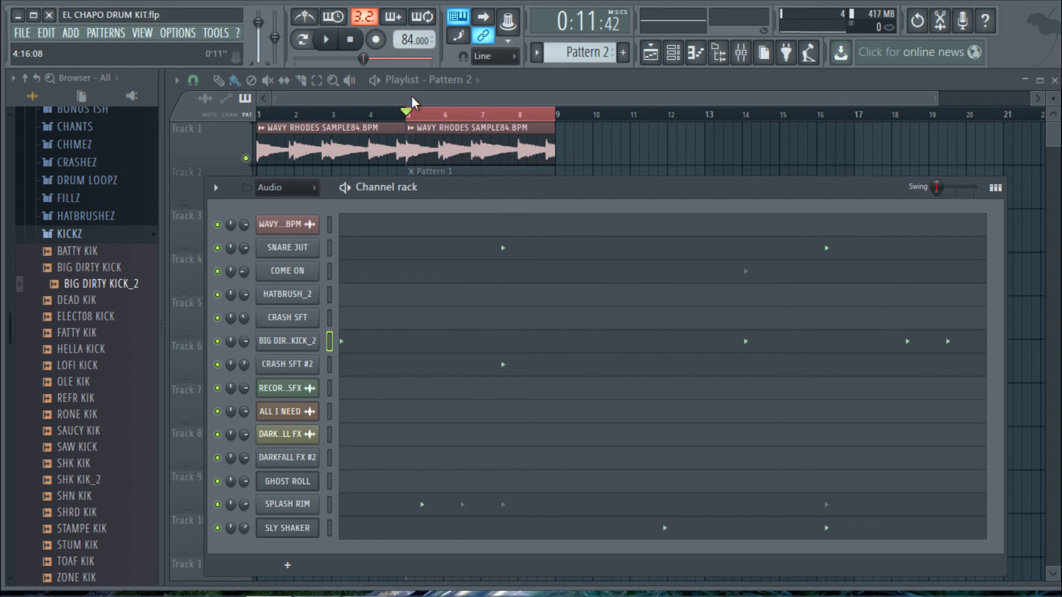
left_click(326, 40)
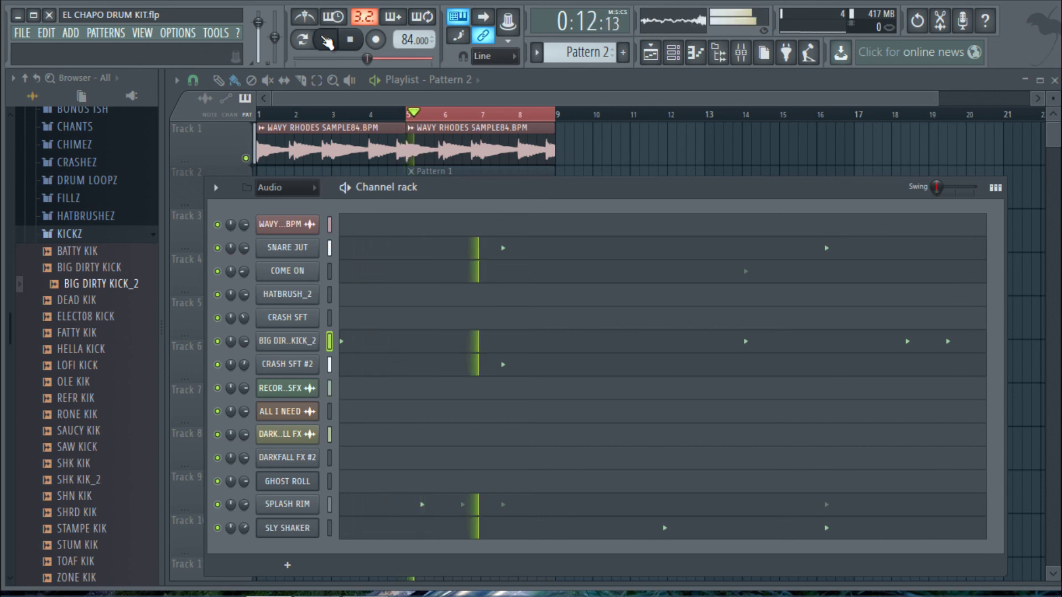